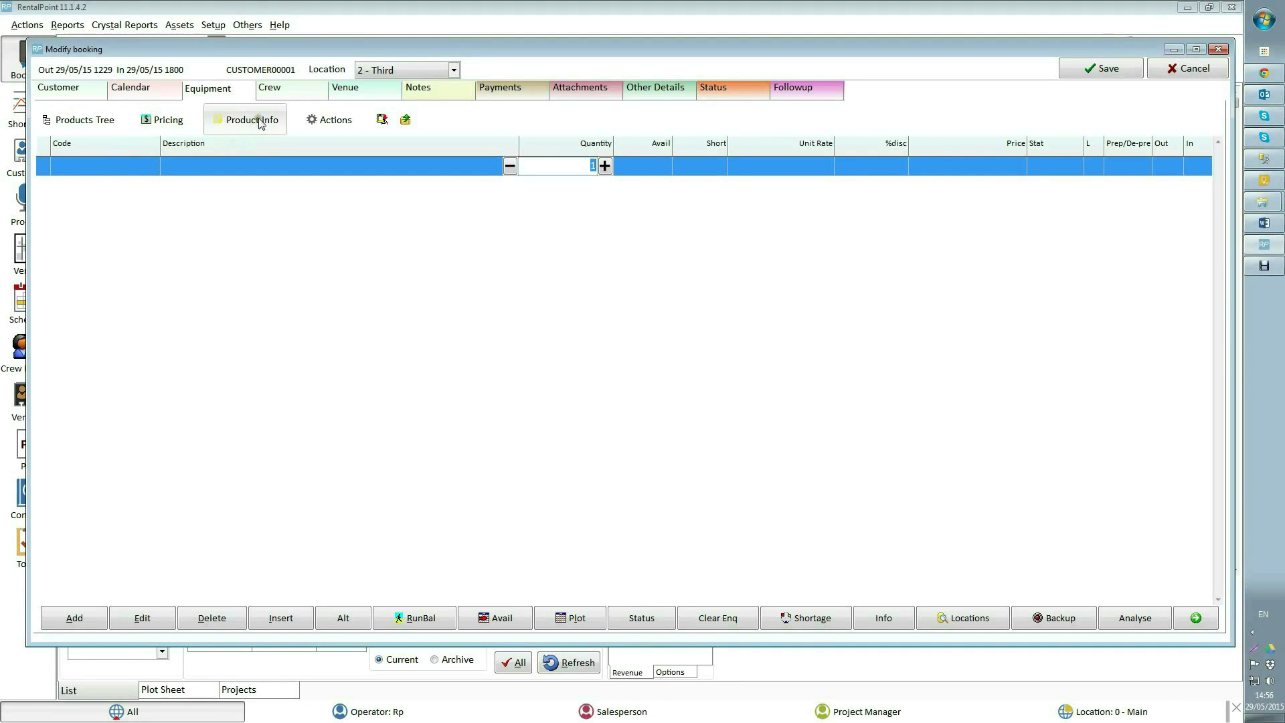
# - Open the Products Tree and expand Rental Equipment, RentalGroup, Sales and Disposables and SalesGroup
pyautogui.click(91, 126)
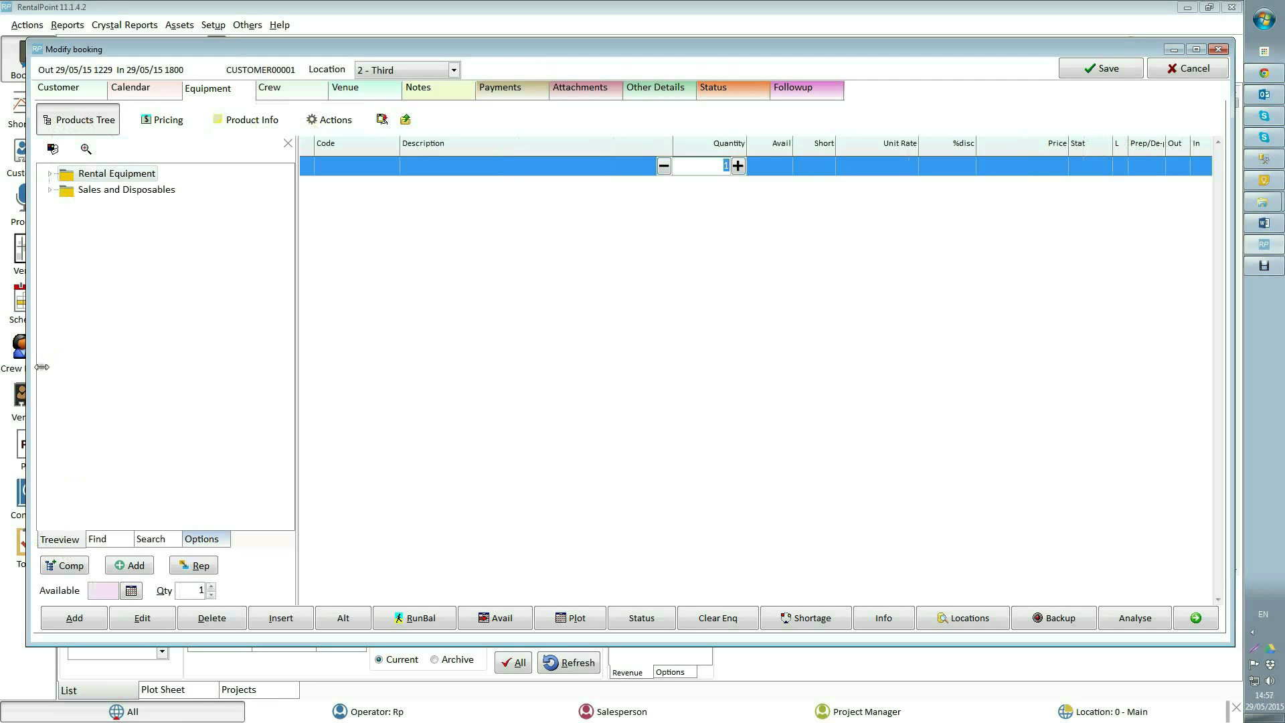
pyautogui.click(50, 174)
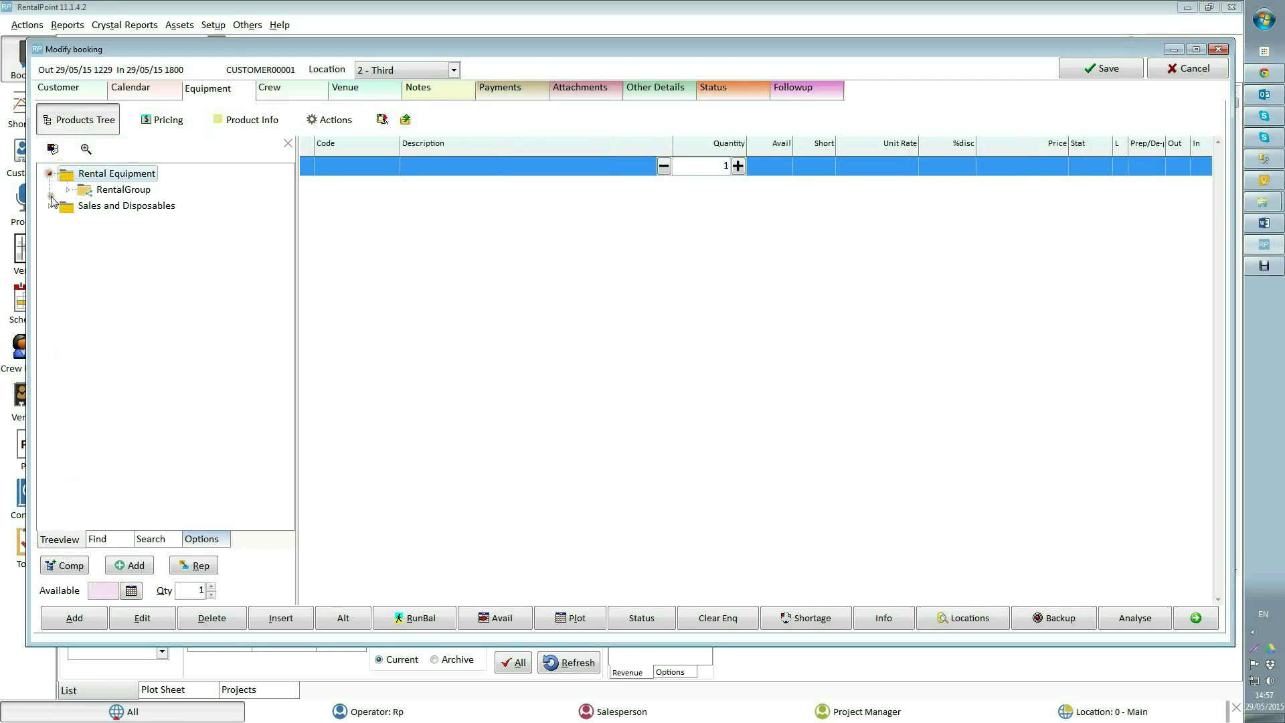
pyautogui.click(49, 205)
pyautogui.click(67, 189)
pyautogui.click(68, 302)
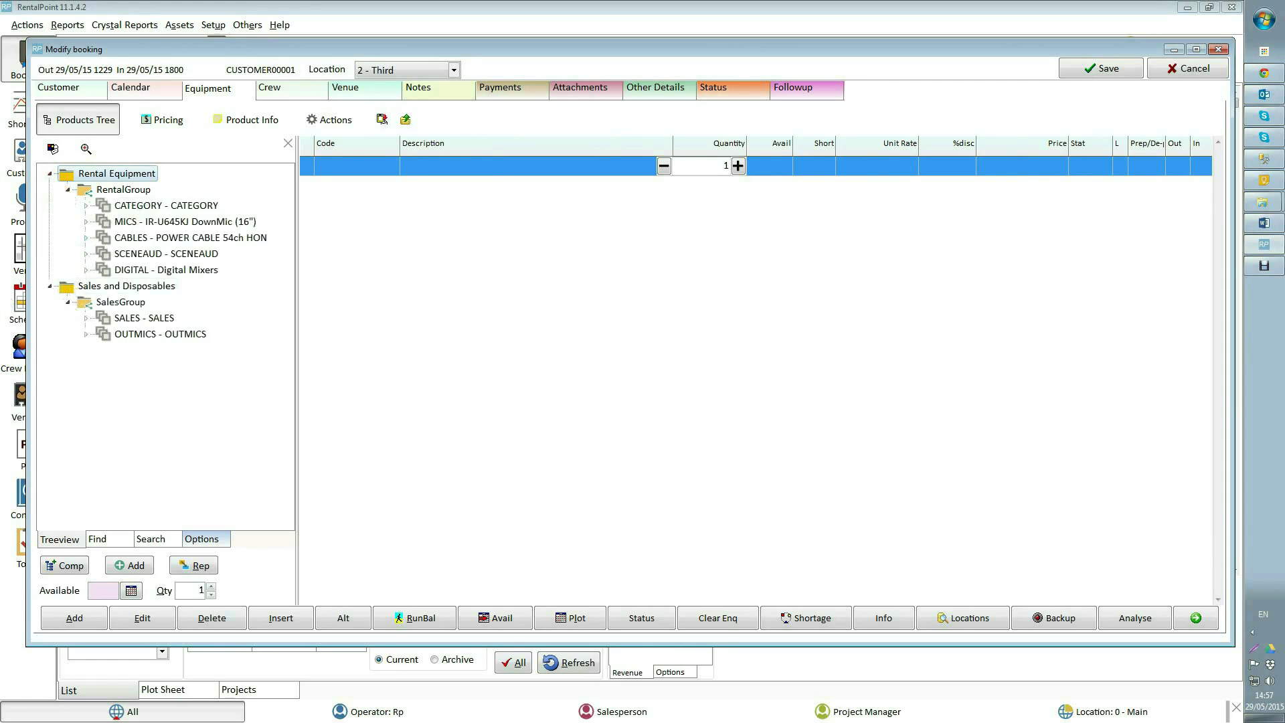
# - Look through the Find, Search and Options tabs, keeping Description, then return to Treeview
pyautogui.click(107, 539)
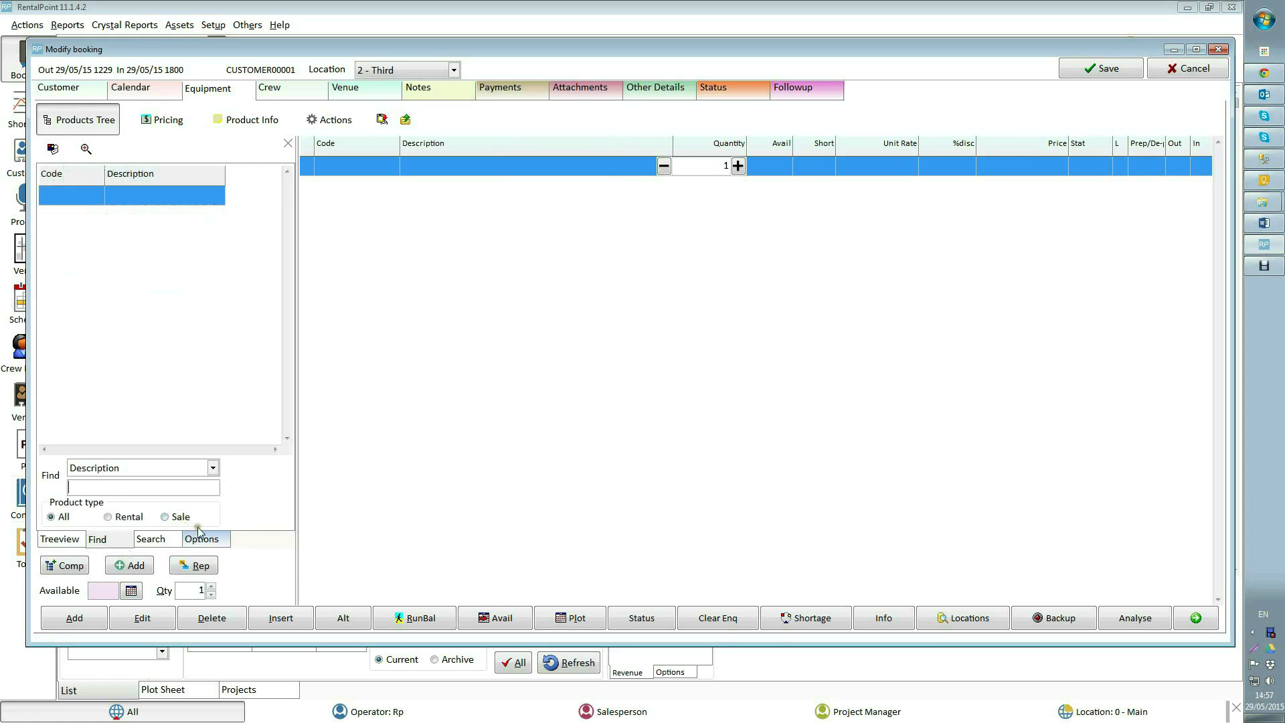
pyautogui.click(212, 468)
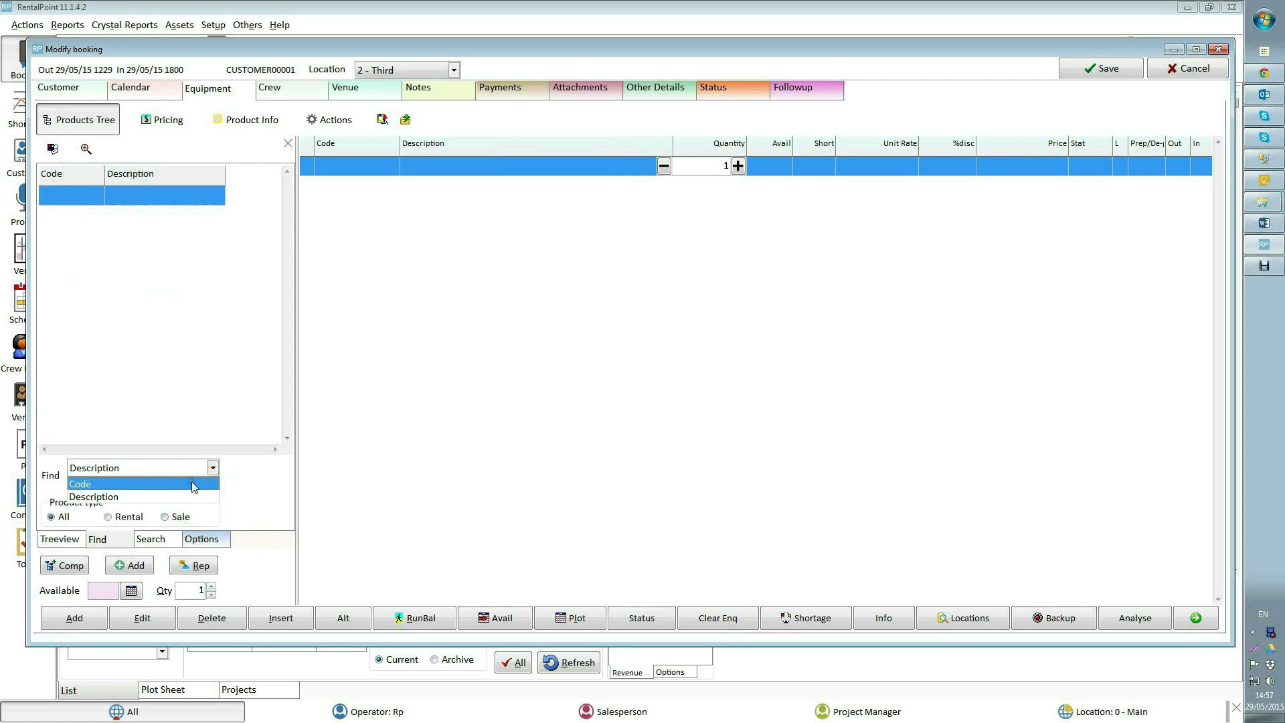
pyautogui.click(159, 544)
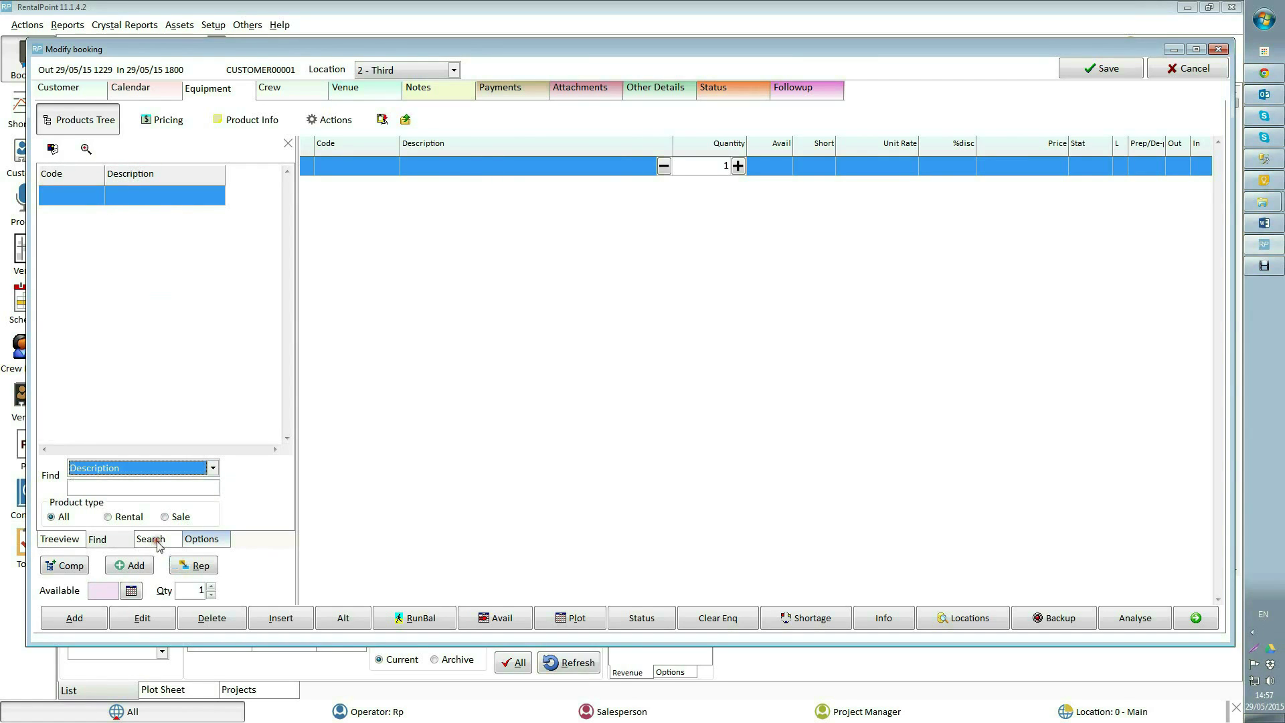
pyautogui.click(158, 544)
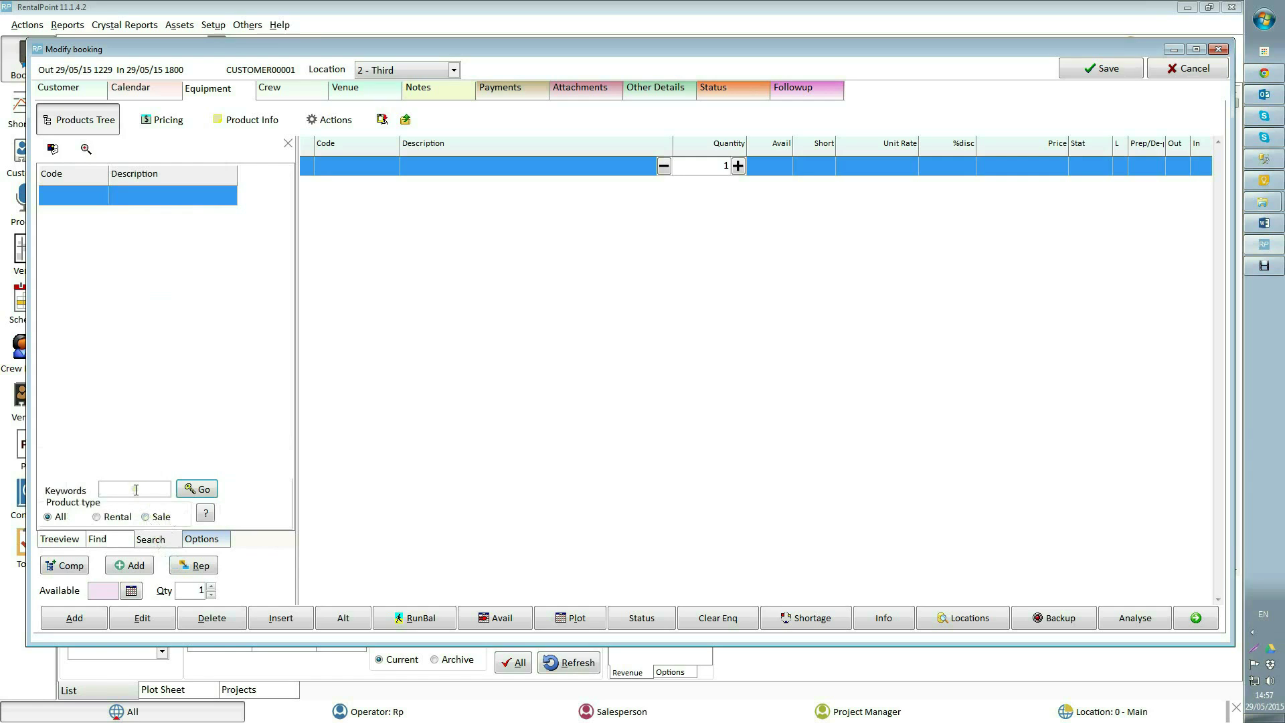
pyautogui.click(212, 542)
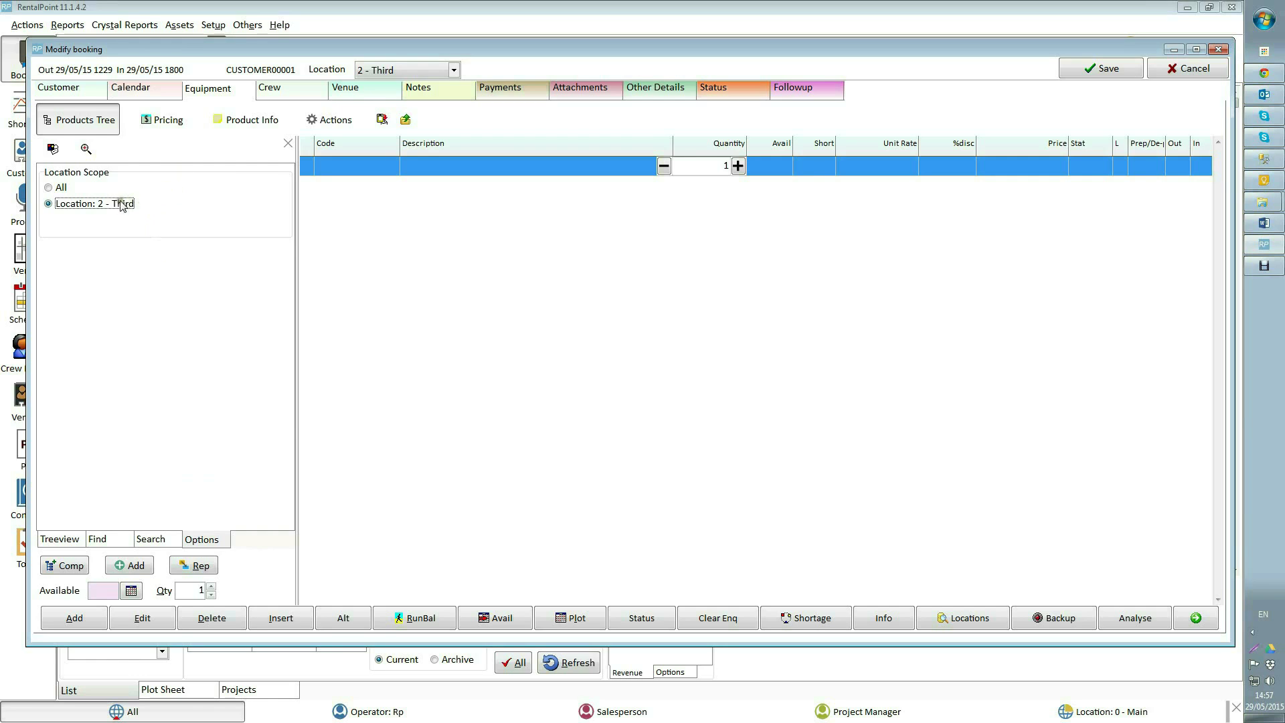
pyautogui.click(71, 539)
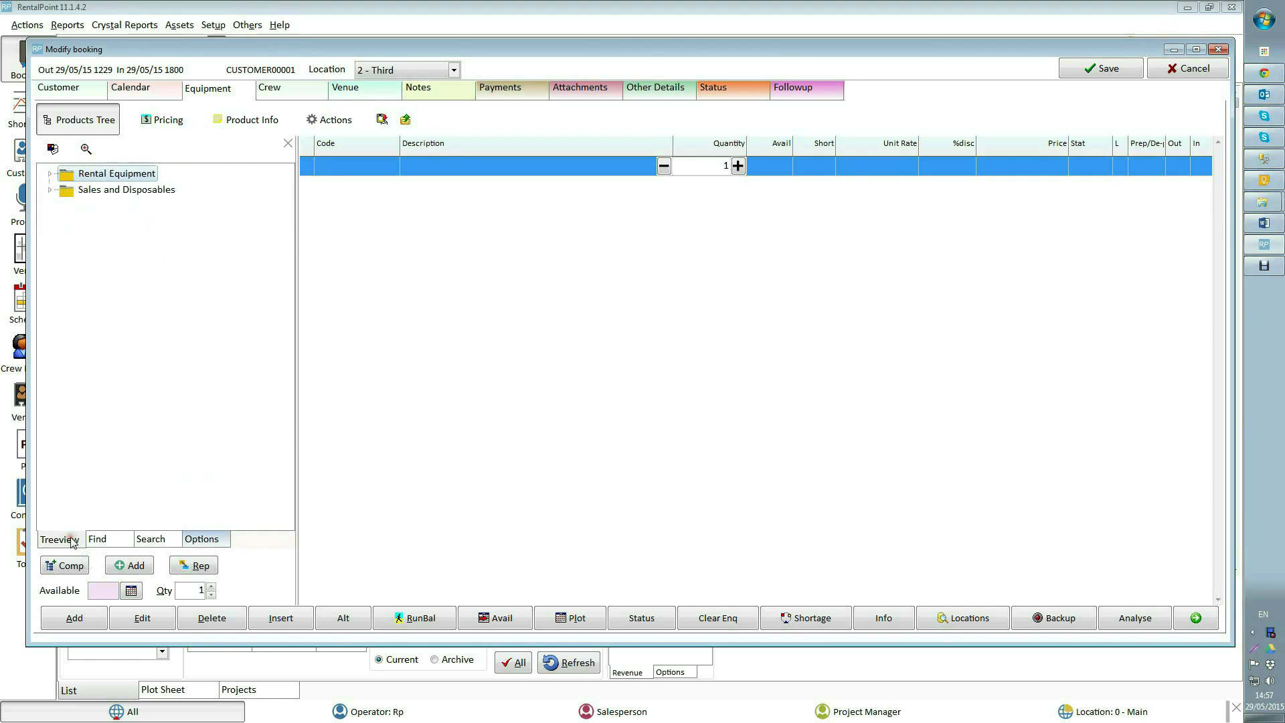
# - Find products by code 'M' and add the Mixer and MIC-UF (for Sale) to the equipment grid
pyautogui.click(113, 542)
pyautogui.click(103, 479)
pyautogui.click(98, 489)
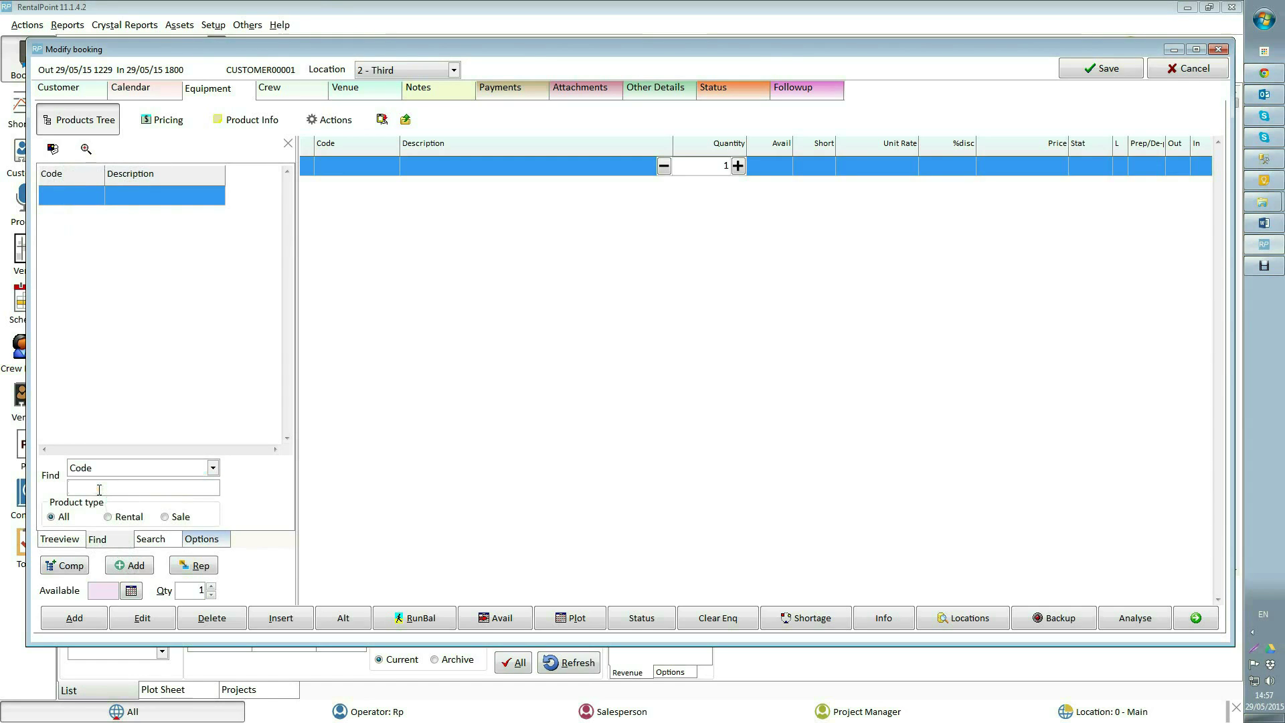
pyautogui.write('M')
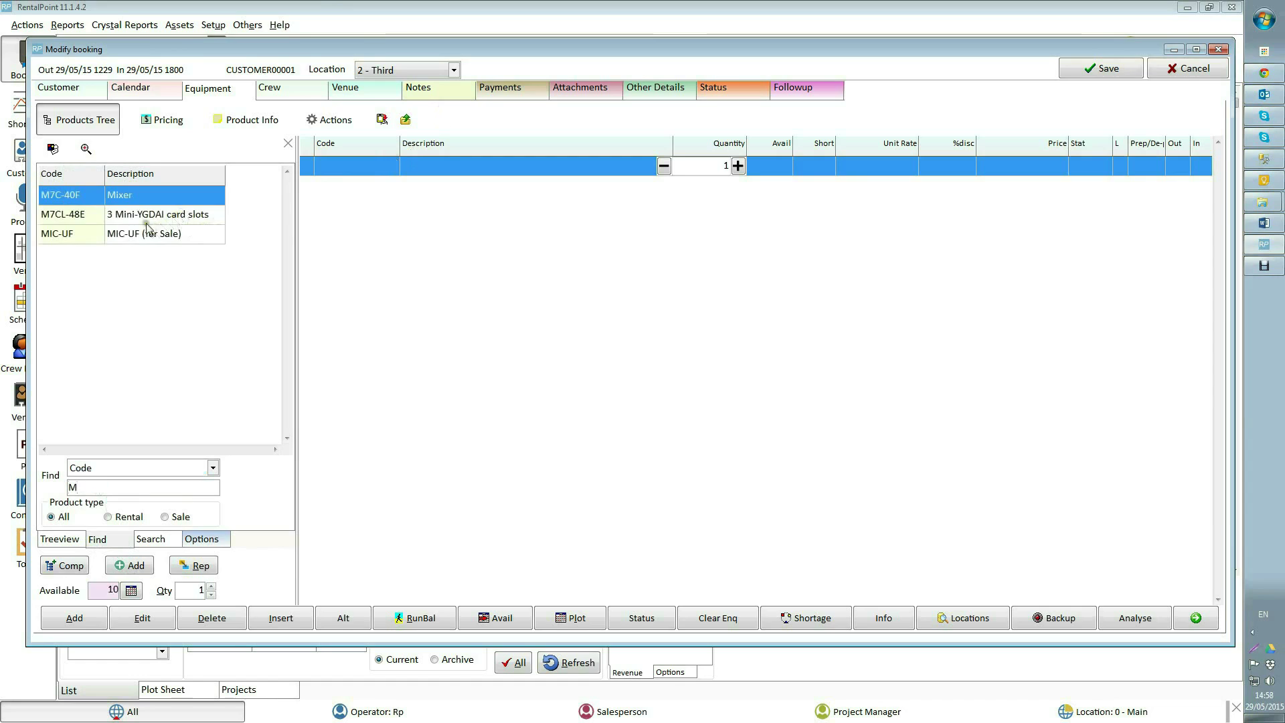
pyautogui.click(144, 215)
pyautogui.click(153, 233)
pyautogui.click(139, 199)
pyautogui.click(146, 198)
pyautogui.moveTo(146, 200); pyautogui.dragTo(156, 222)
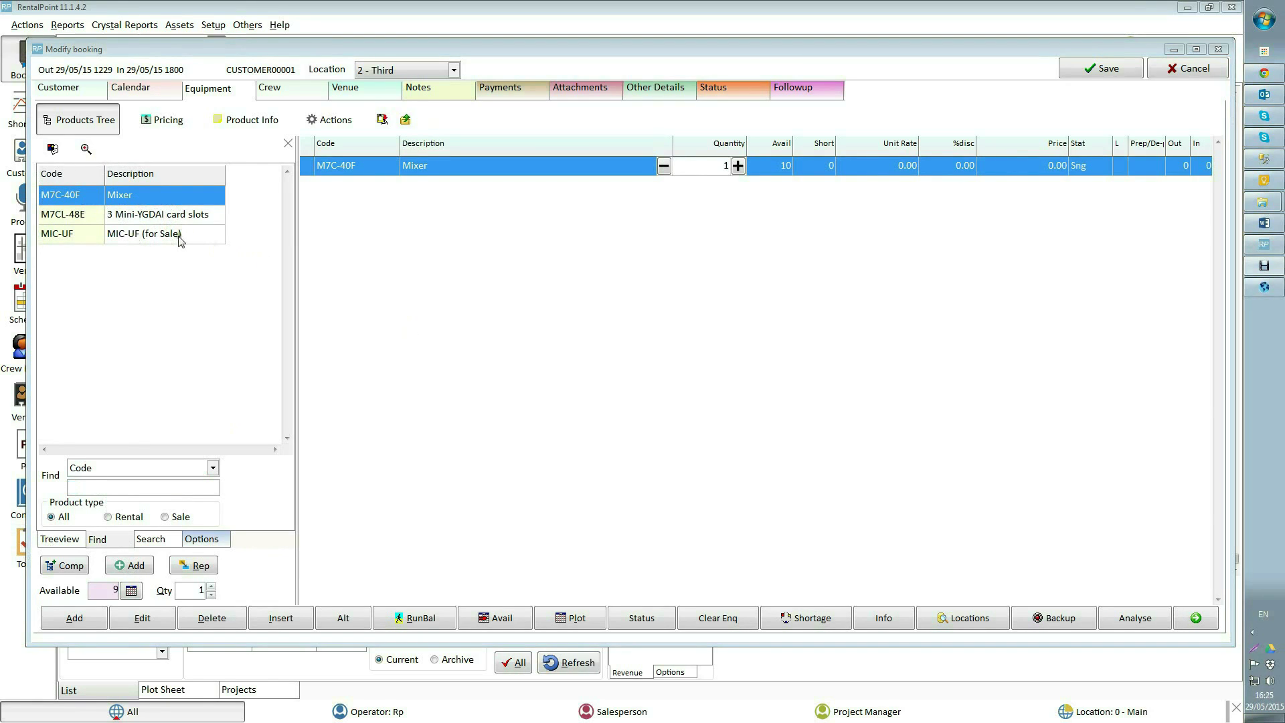
pyautogui.click(179, 236)
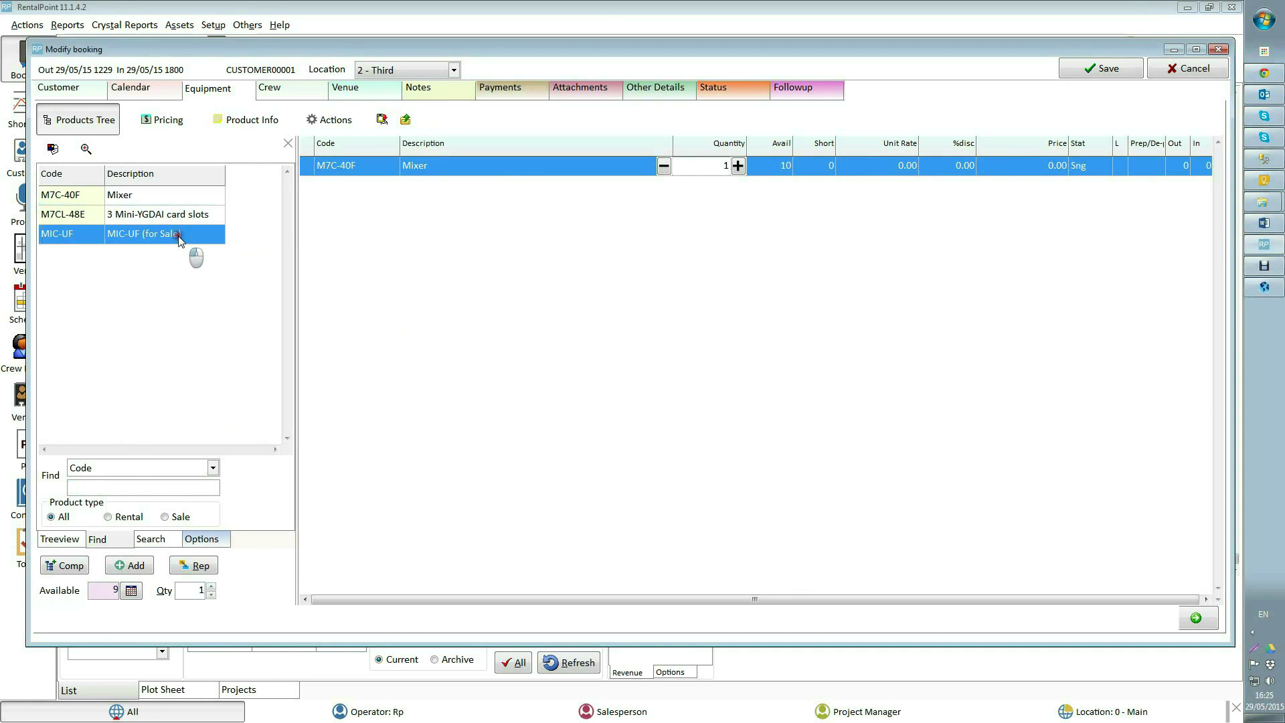
pyautogui.click(179, 238)
# - Add the U645KJ DownMic (16ss) from the product tree and widen the equipment grid
pyautogui.click(60, 538)
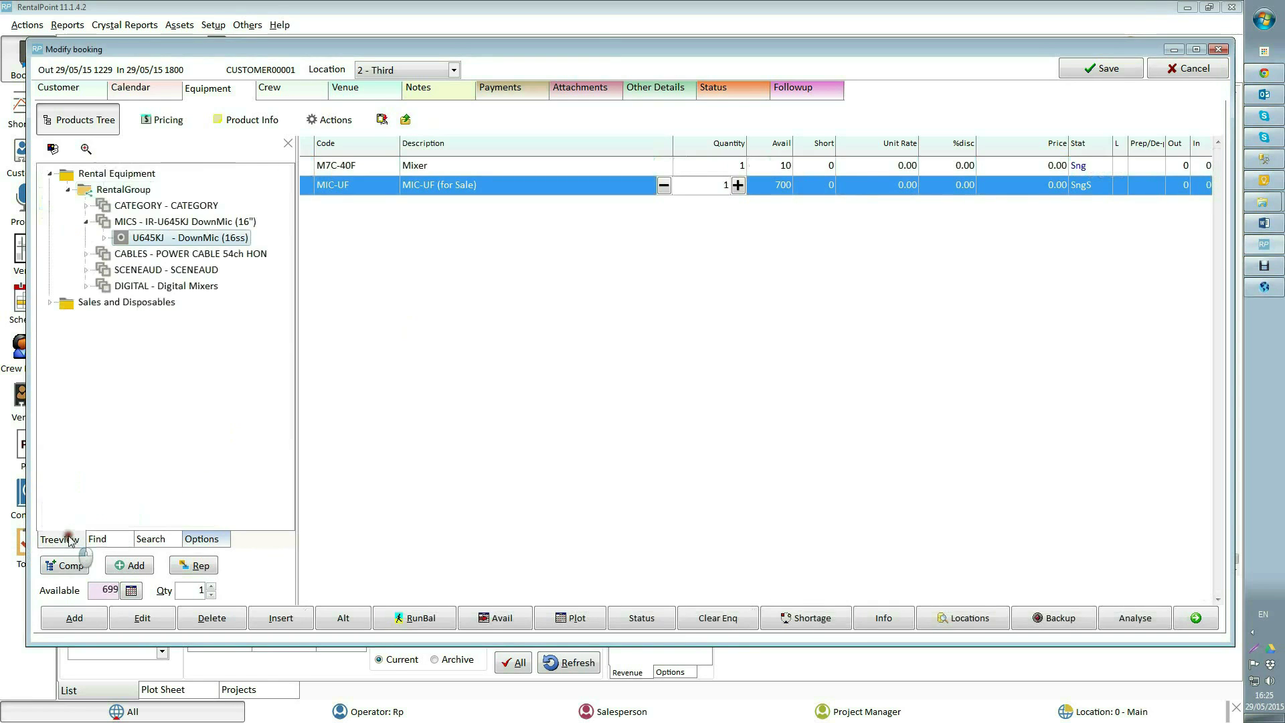
pyautogui.moveTo(166, 242); pyautogui.dragTo(594, 324)
pyautogui.click(426, 185)
pyautogui.click(462, 211)
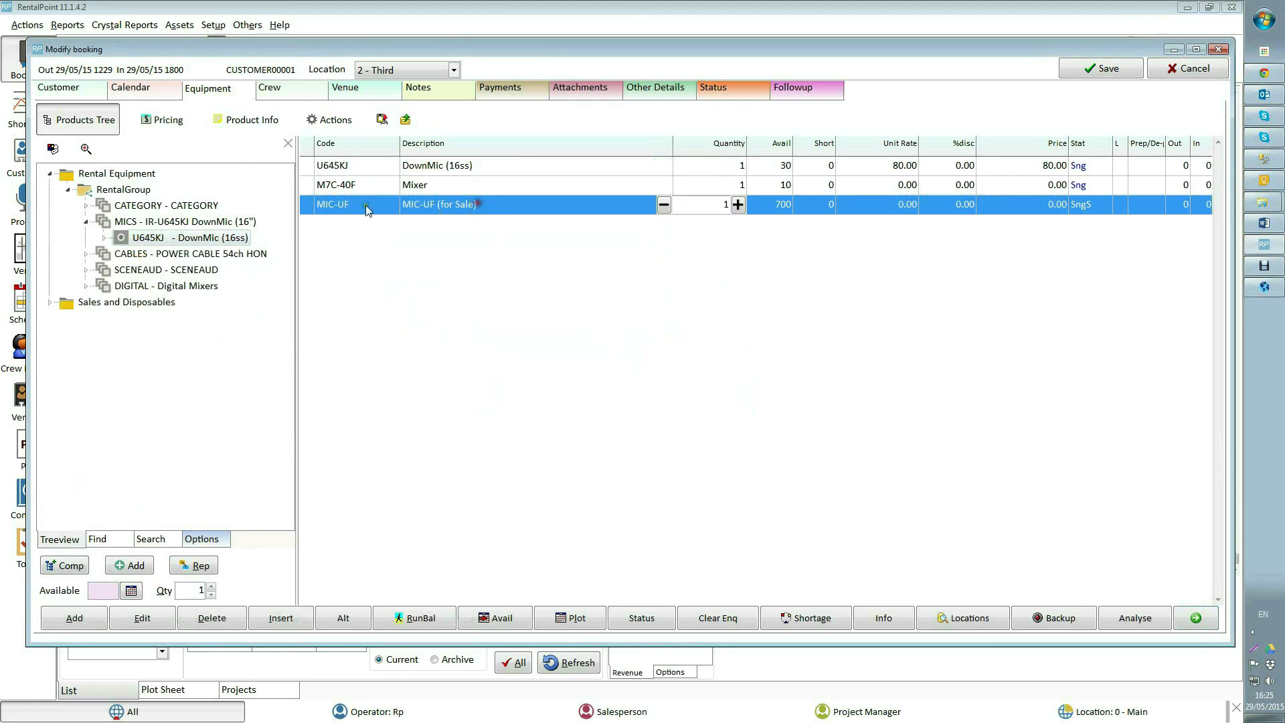
pyautogui.moveTo(295, 223); pyautogui.dragTo(280, 221)
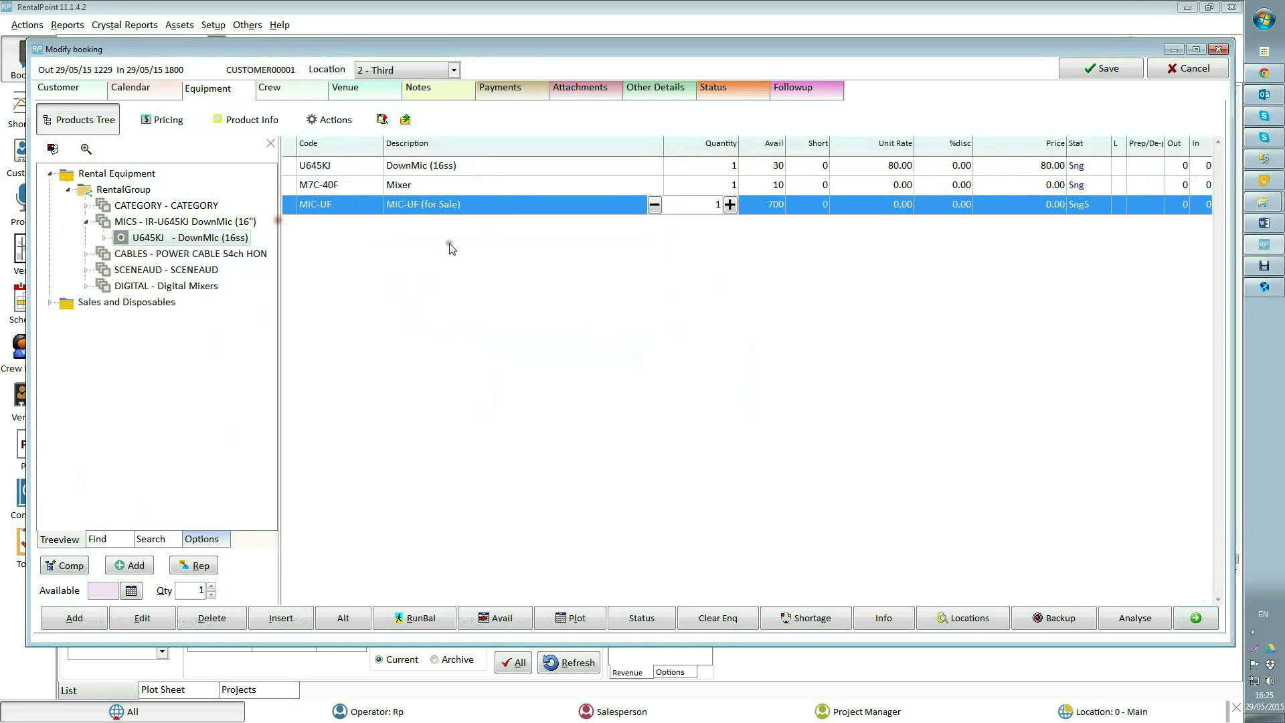
# - Add a new equipment line by code U645KJ, creating a DownMic (16ss) line at 80.00
pyautogui.click(492, 185)
pyautogui.click(491, 207)
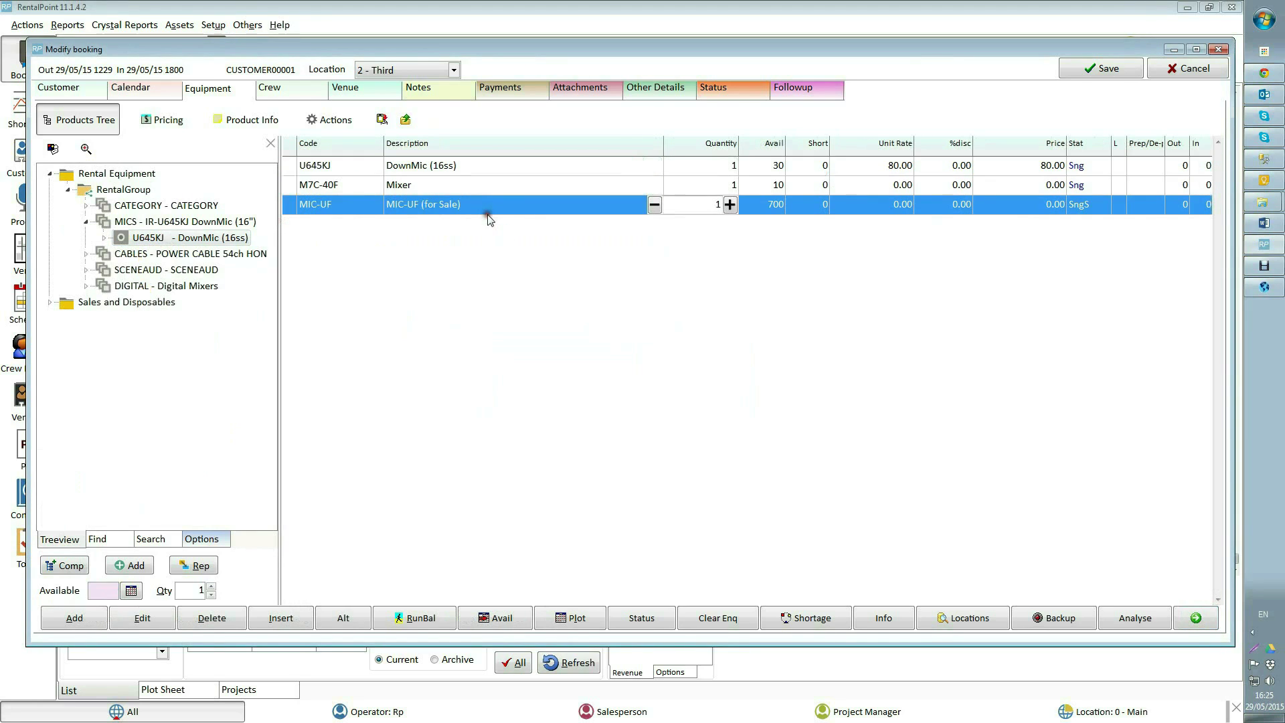
pyautogui.click(332, 124)
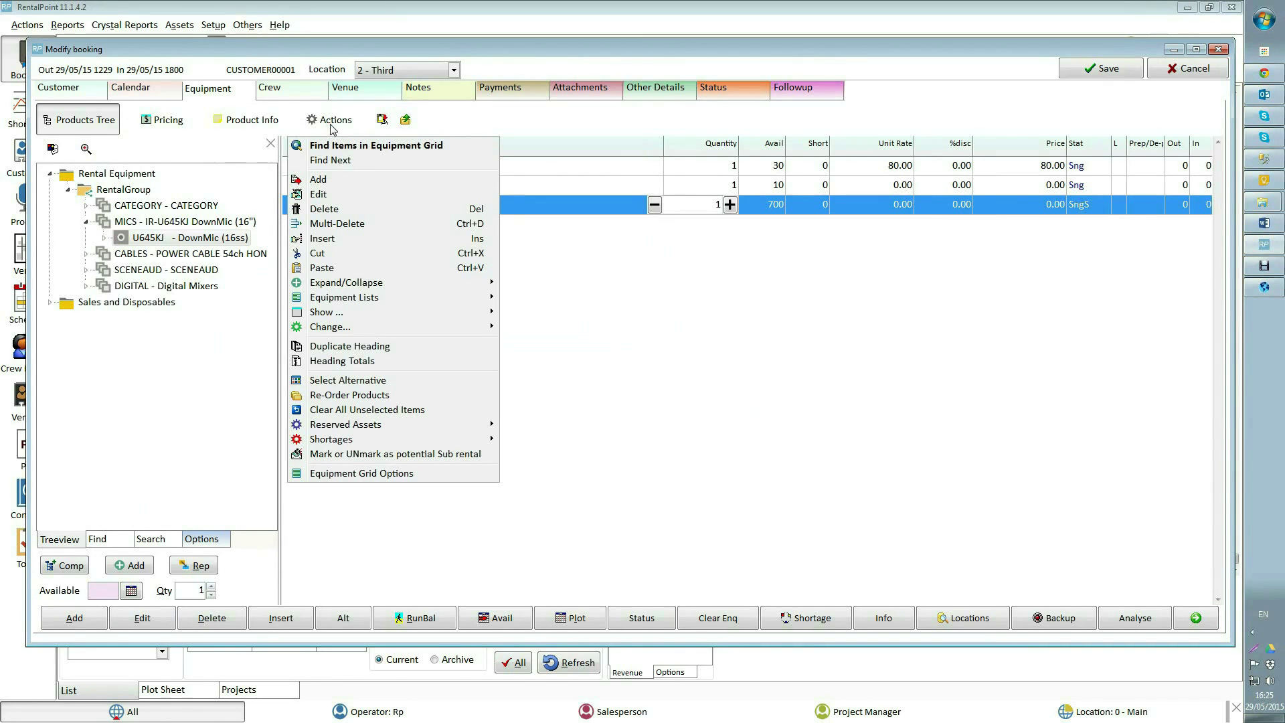
pyautogui.click(335, 179)
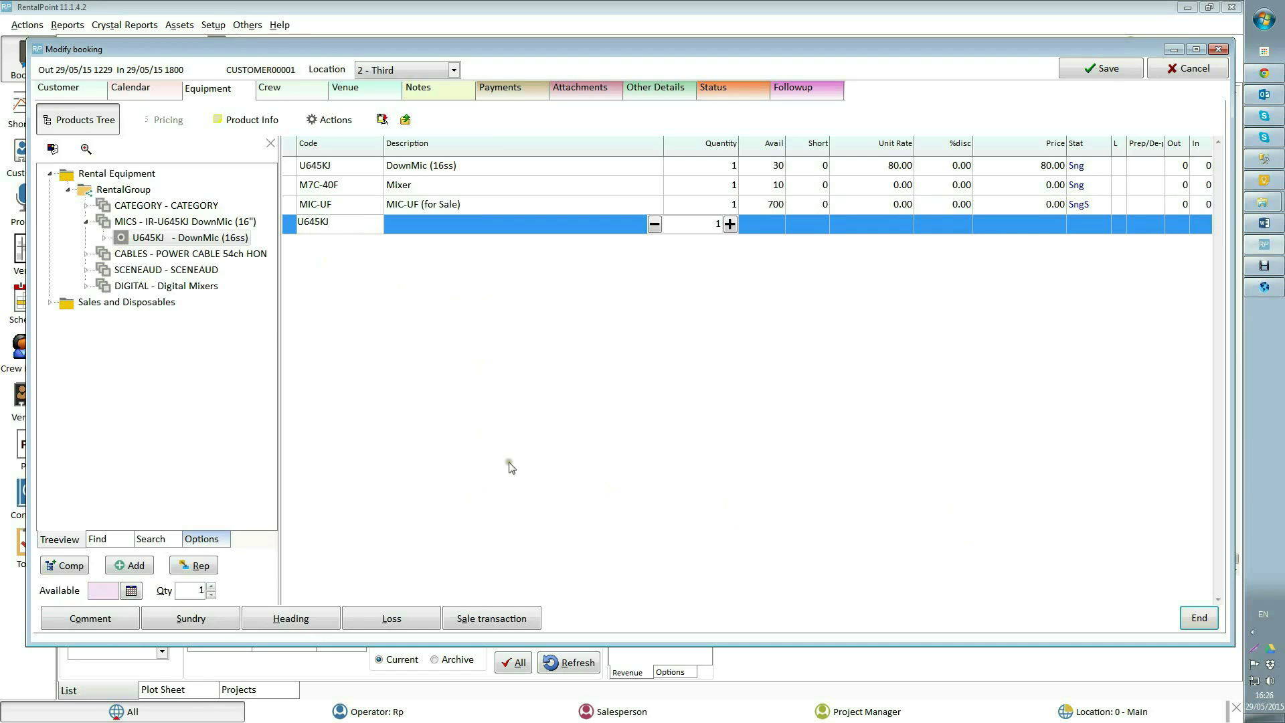
pyautogui.press('Tab')
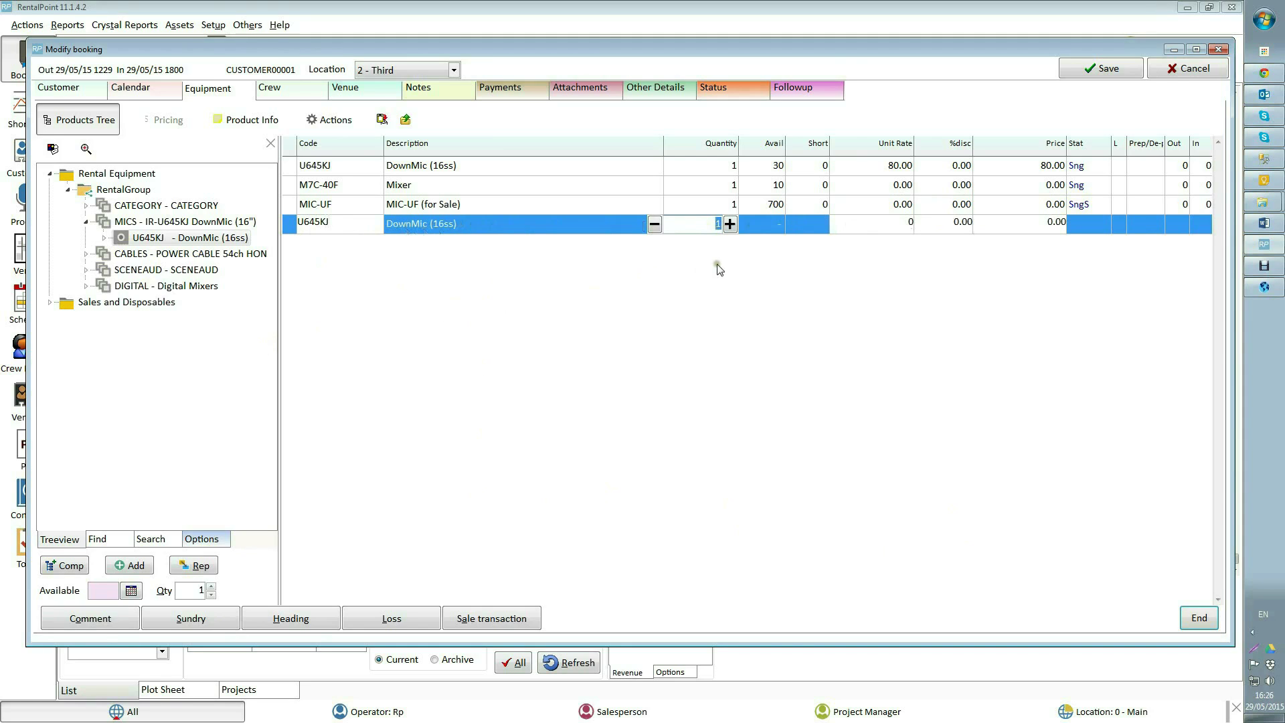
pyautogui.press('Return')
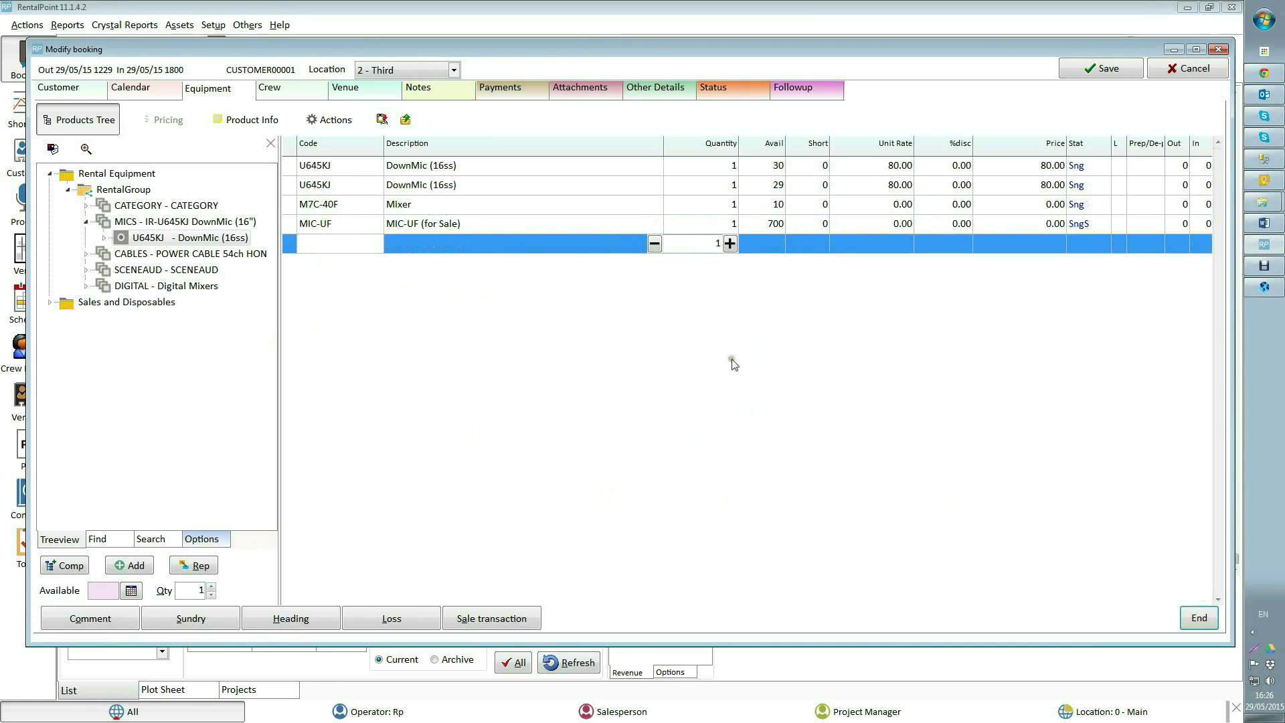
# - Delete the first DownMic line from the Actions list and confirm the deletion
pyautogui.click(456, 223)
pyautogui.click(458, 204)
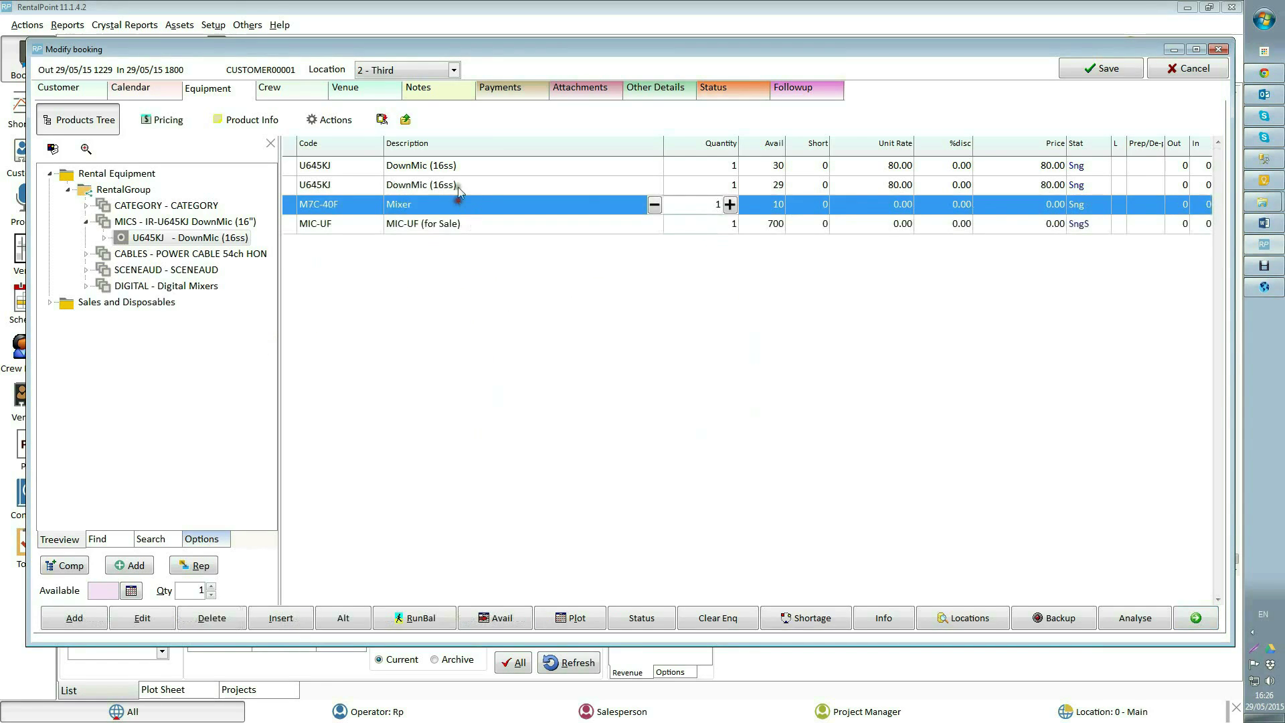
pyautogui.click(459, 185)
pyautogui.click(458, 167)
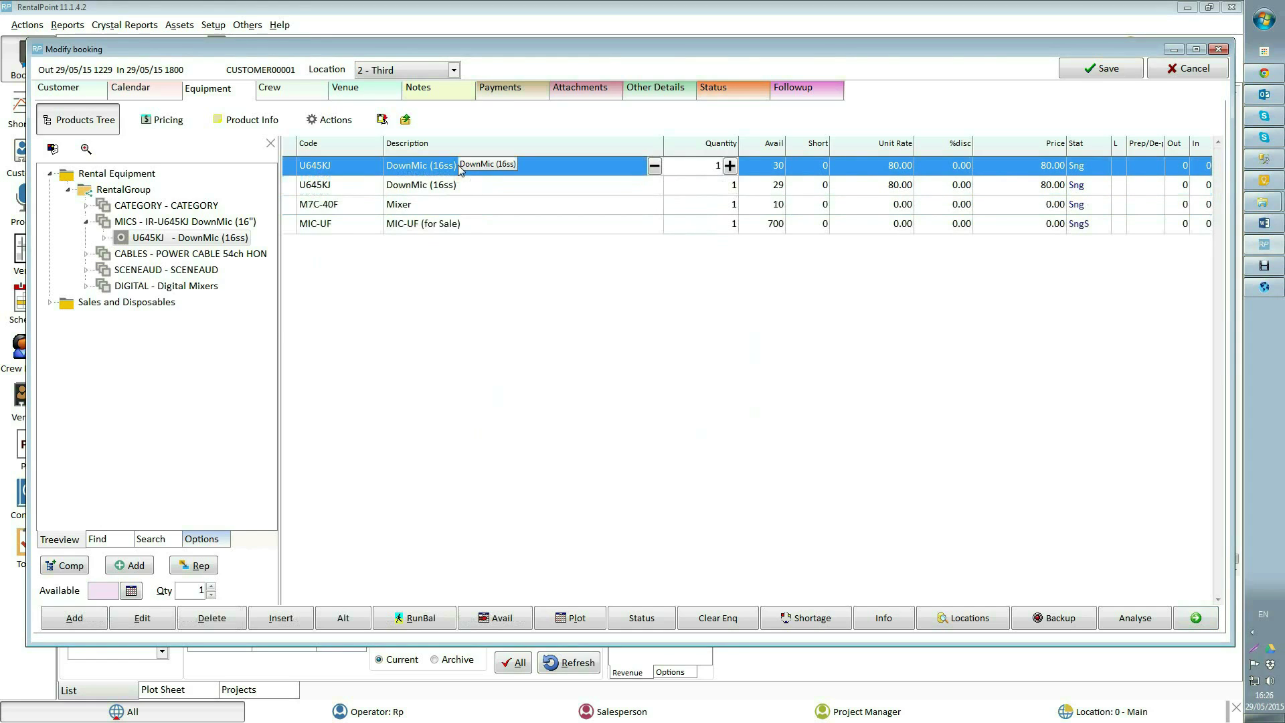
pyautogui.click(333, 118)
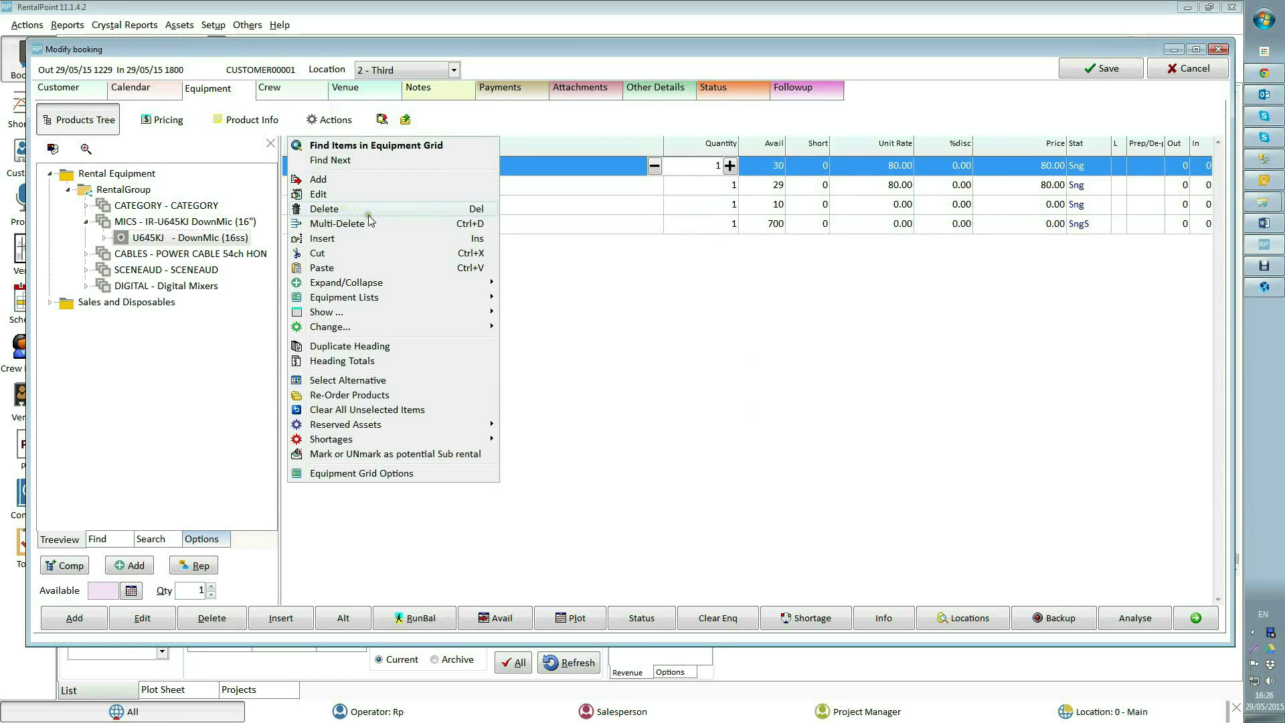
pyautogui.click(341, 210)
pyautogui.click(635, 381)
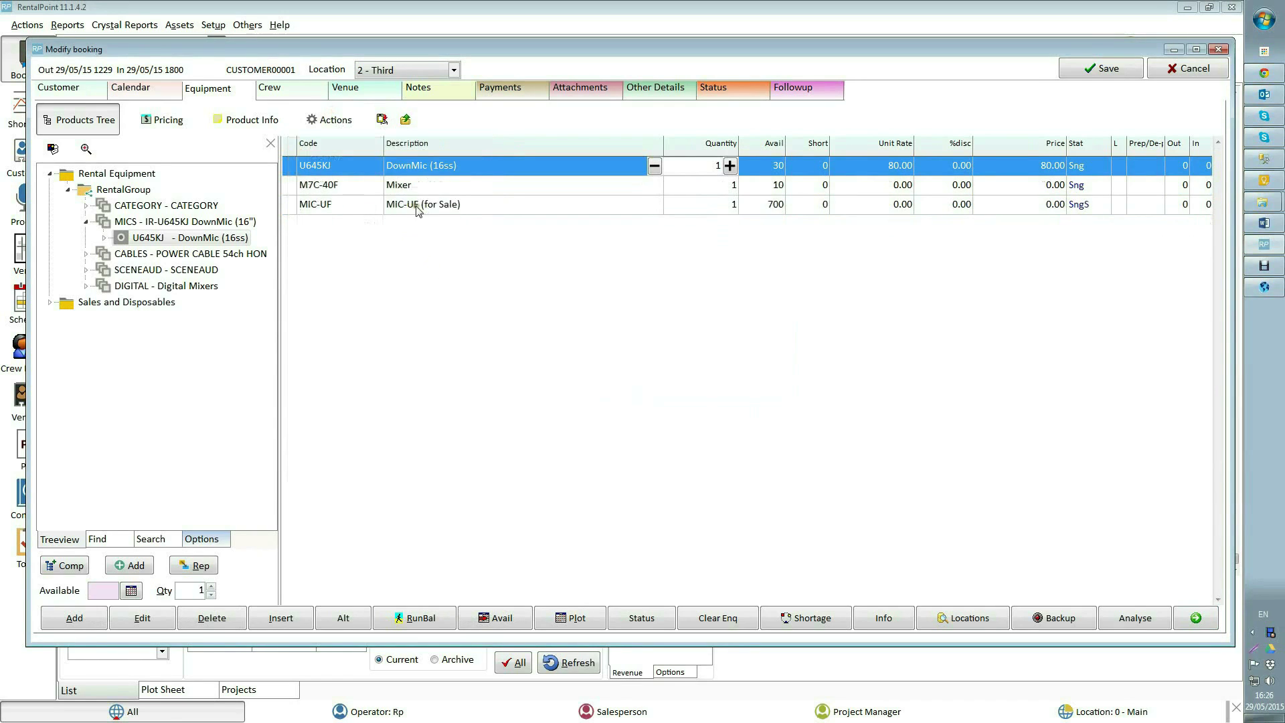
# - Multi-delete the remaining DownMic, Mixer and MIC-UF lines together
pyautogui.rightClick(376, 168)
pyautogui.click(434, 255)
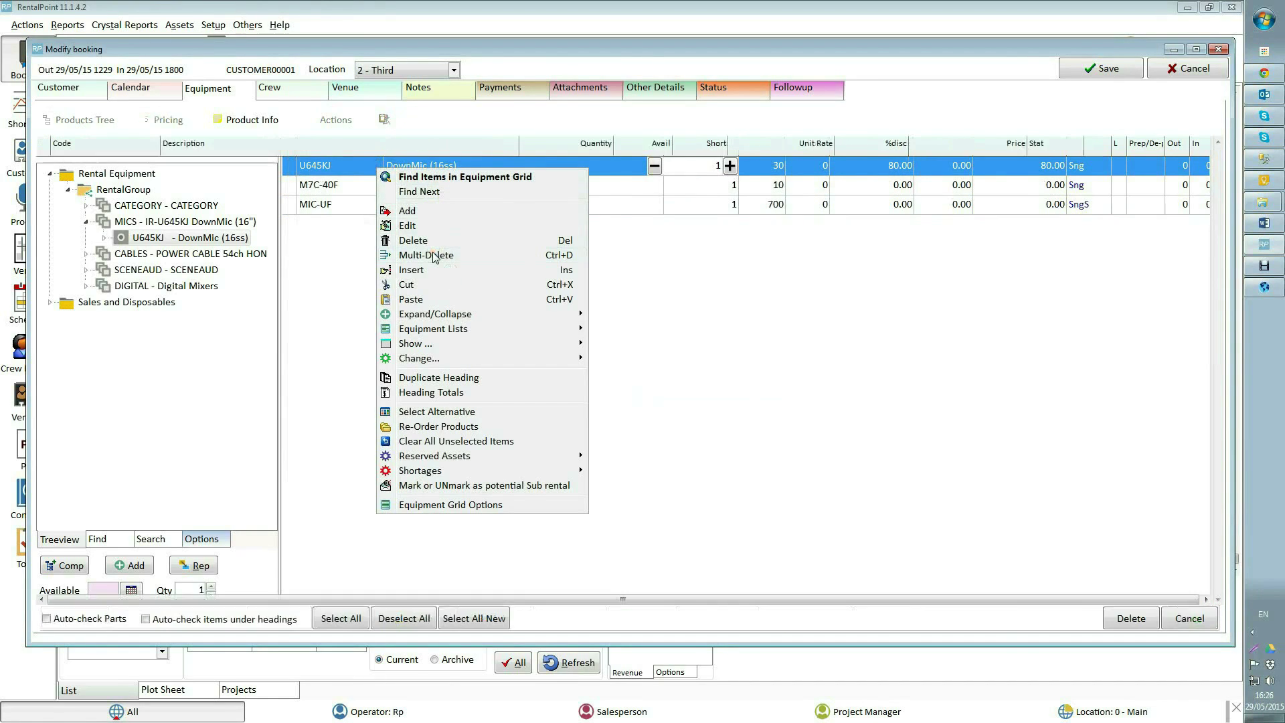
pyautogui.click(42, 164)
pyautogui.click(42, 184)
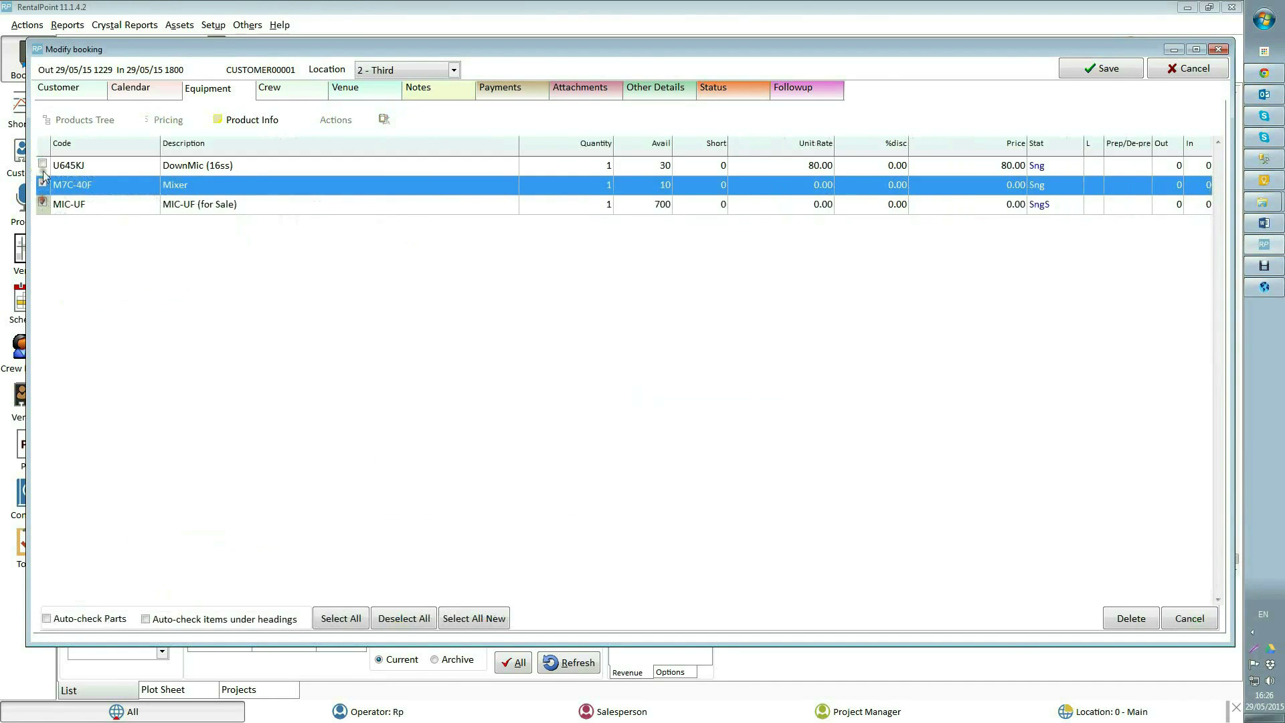
pyautogui.click(42, 204)
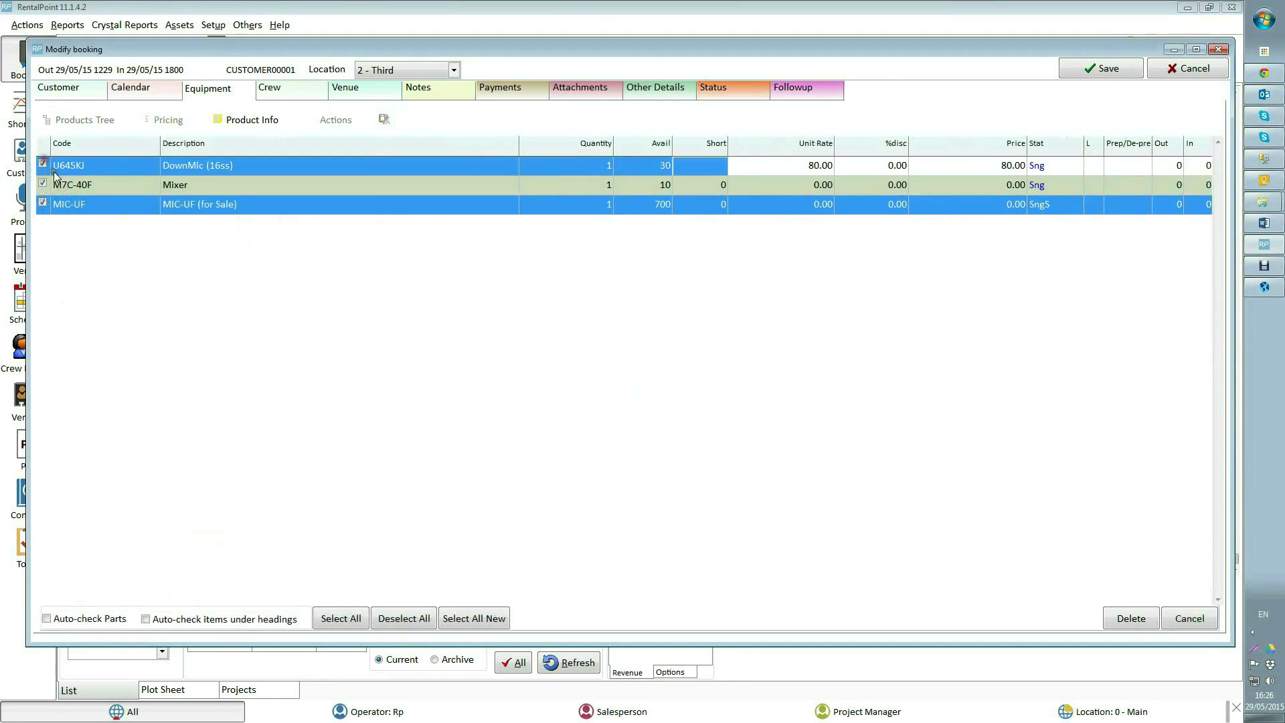
pyautogui.click(1130, 617)
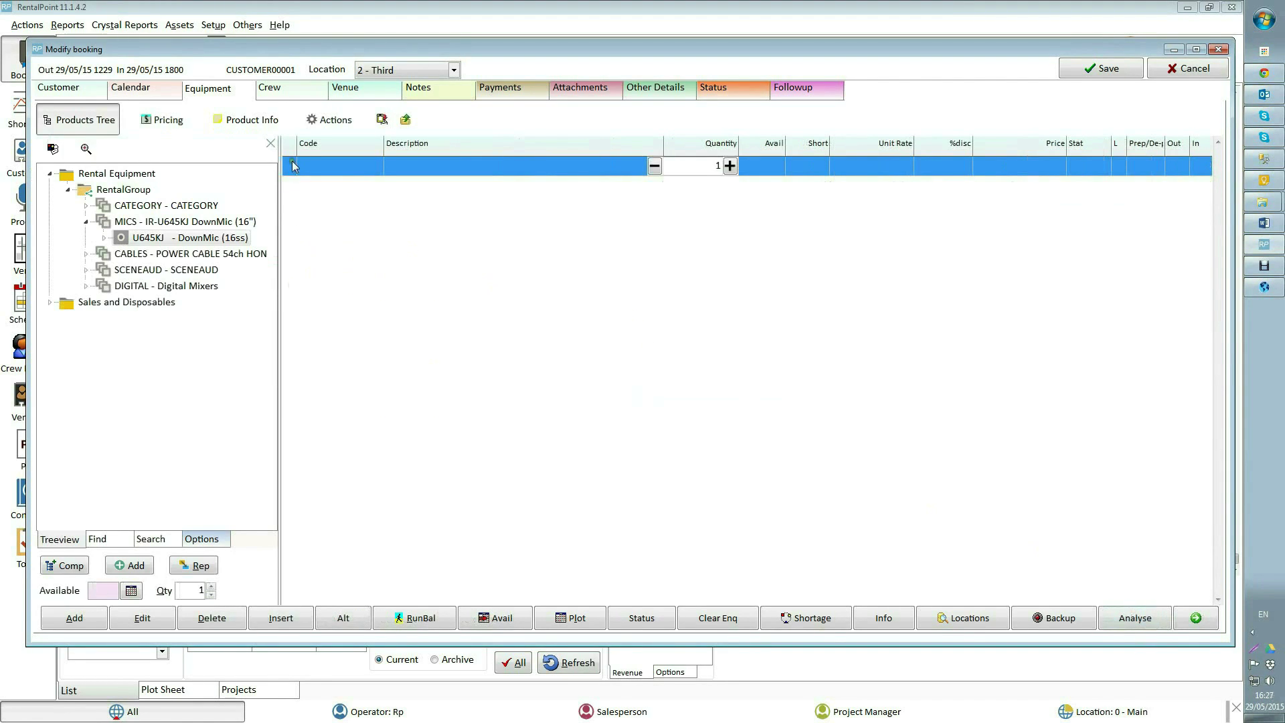
# - Add the U645KJ DownMic and RAMCAB RamberCable from the tree, accepting the default hours
pyautogui.click(328, 122)
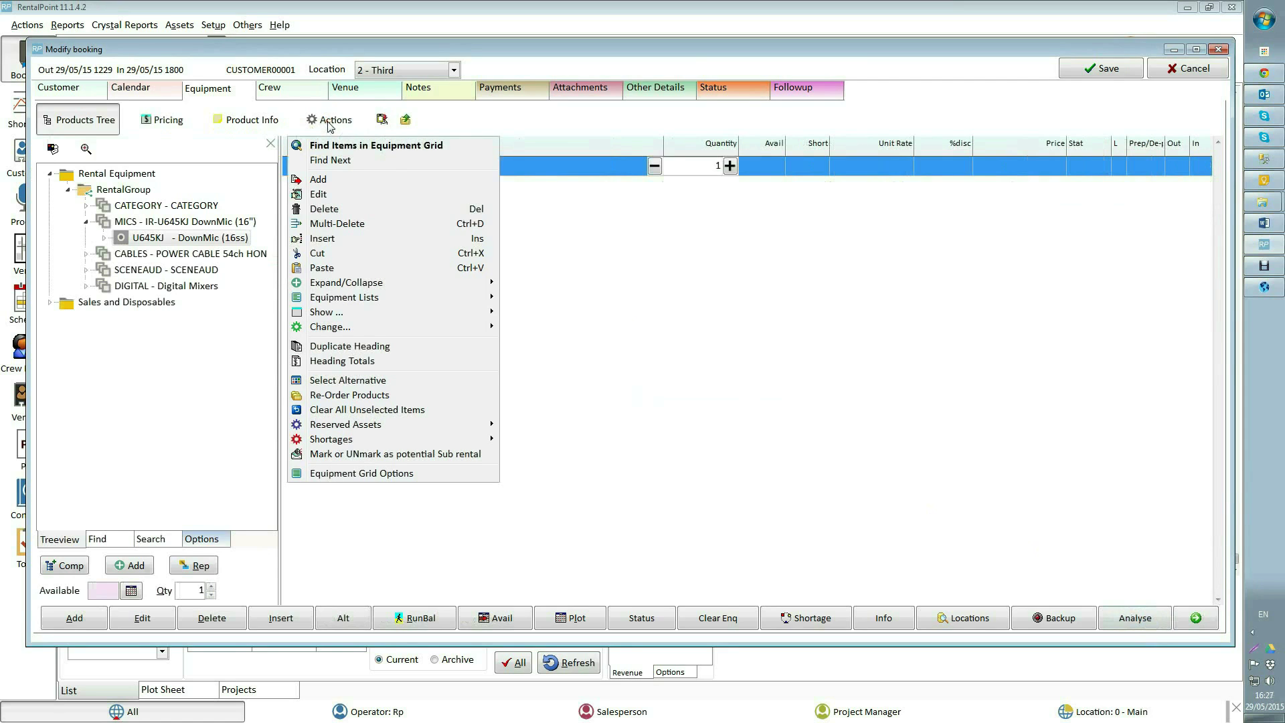
pyautogui.moveTo(445, 302)
pyautogui.click(195, 245)
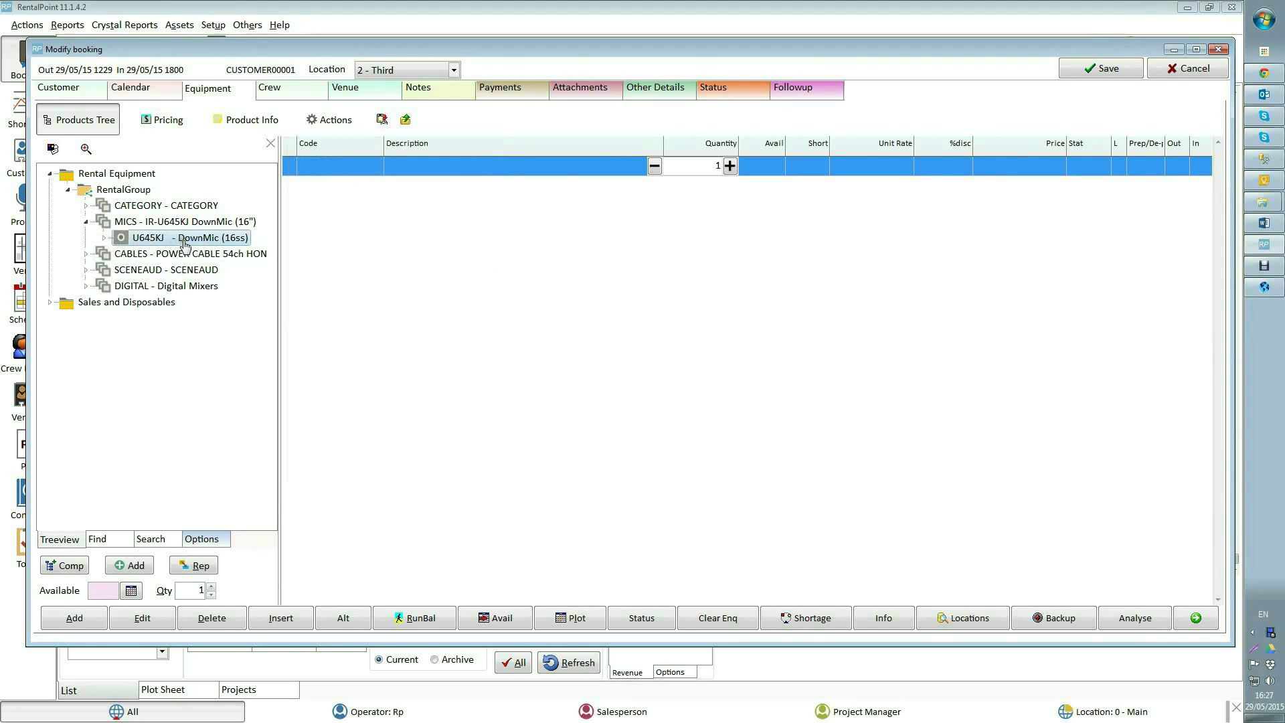
pyautogui.doubleClick(174, 246)
pyautogui.click(706, 401)
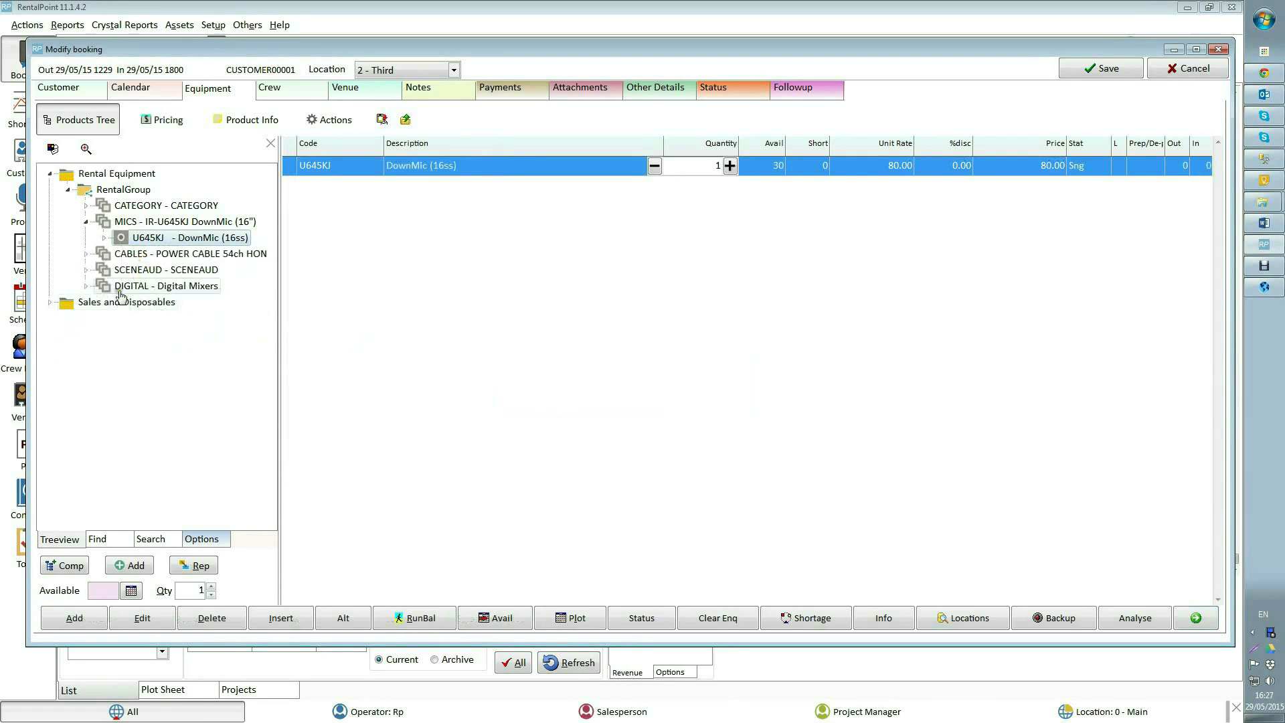
pyautogui.click(86, 253)
pyautogui.doubleClick(178, 272)
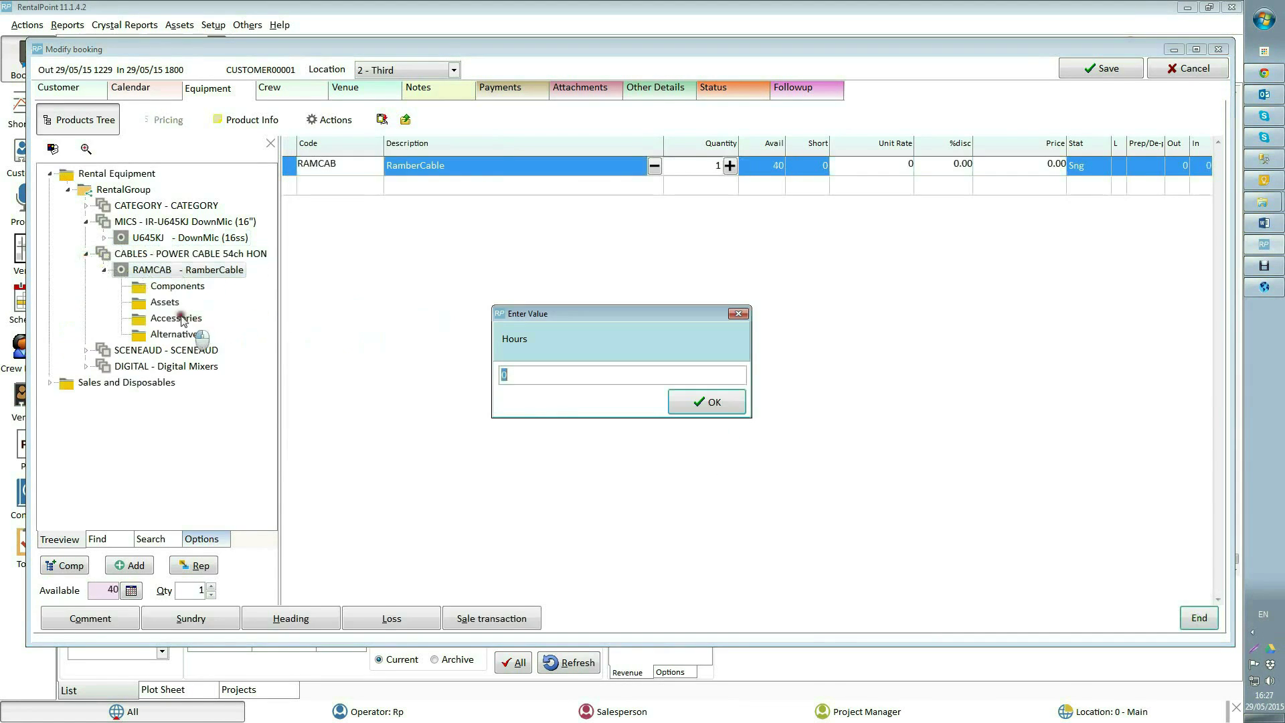
pyautogui.click(705, 402)
# - Add the SM12V 10" floor monitor, M7CL-48E card slots unit and M7C-40F Mixer
pyautogui.click(85, 286)
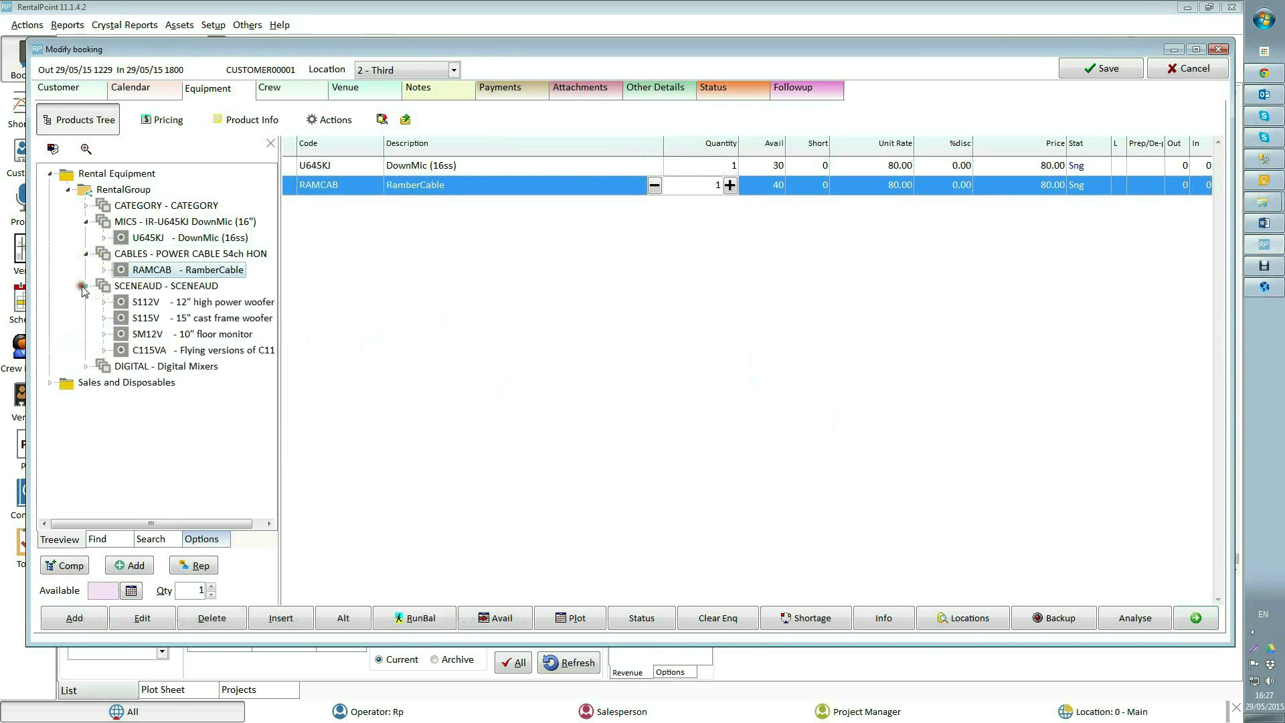
pyautogui.doubleClick(232, 333)
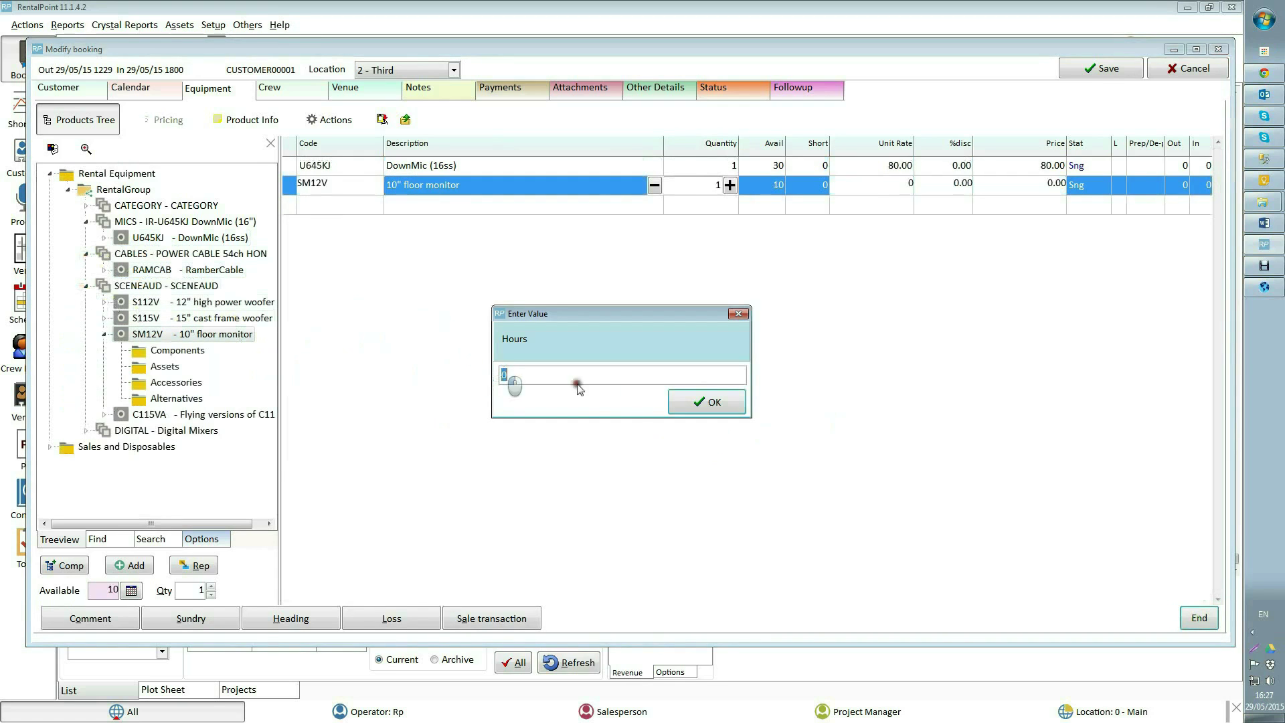
pyautogui.click(715, 402)
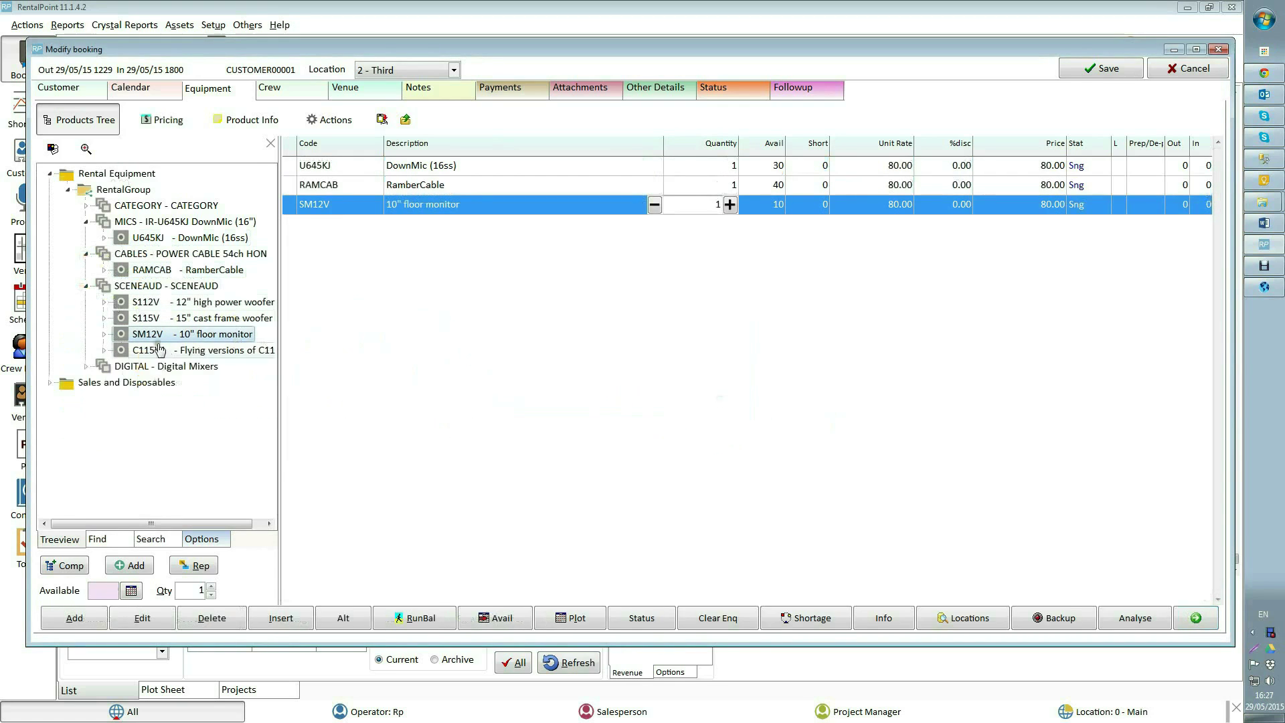
pyautogui.click(86, 366)
pyautogui.click(203, 387)
pyautogui.doubleClick(203, 387)
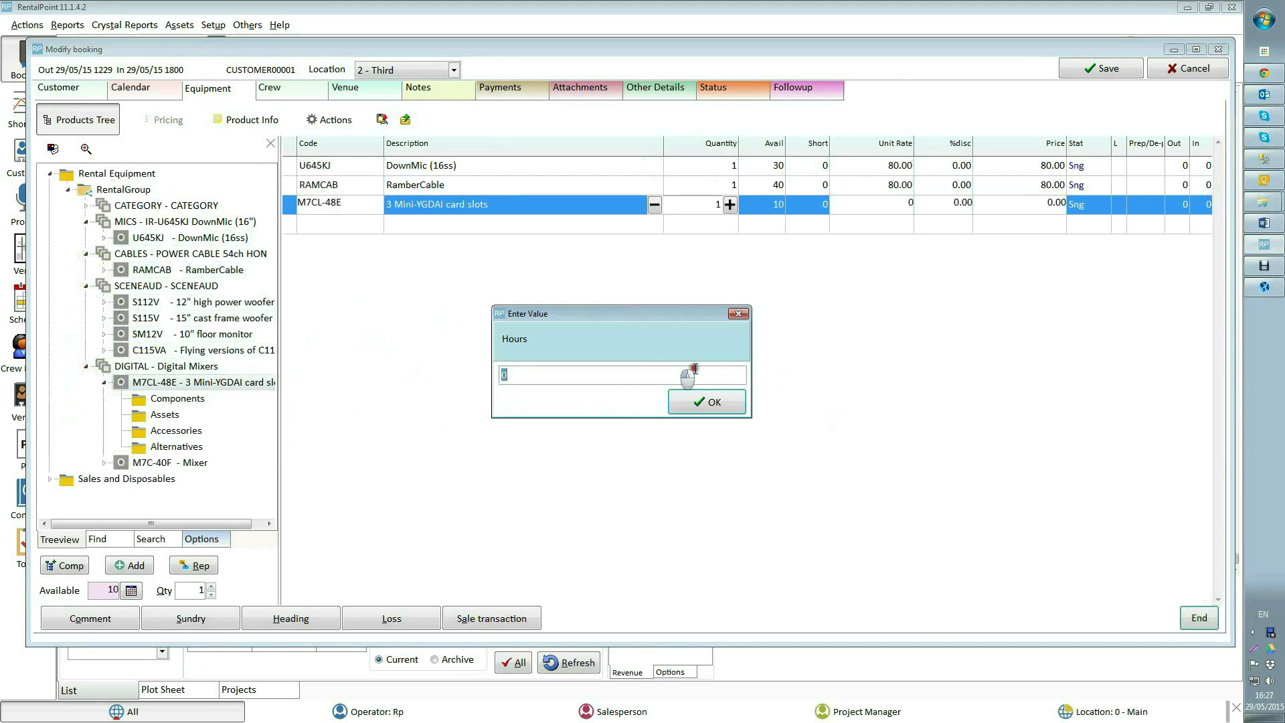
pyautogui.click(702, 402)
pyautogui.doubleClick(131, 399)
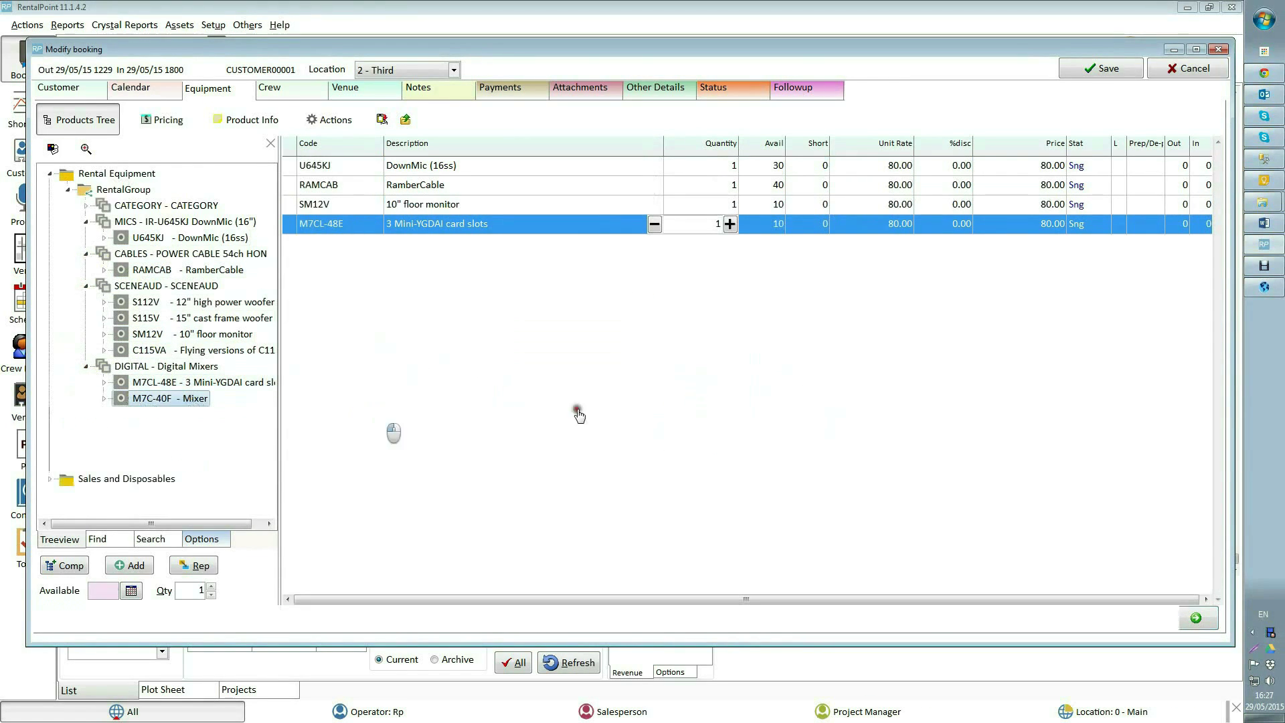
pyautogui.click(521, 189)
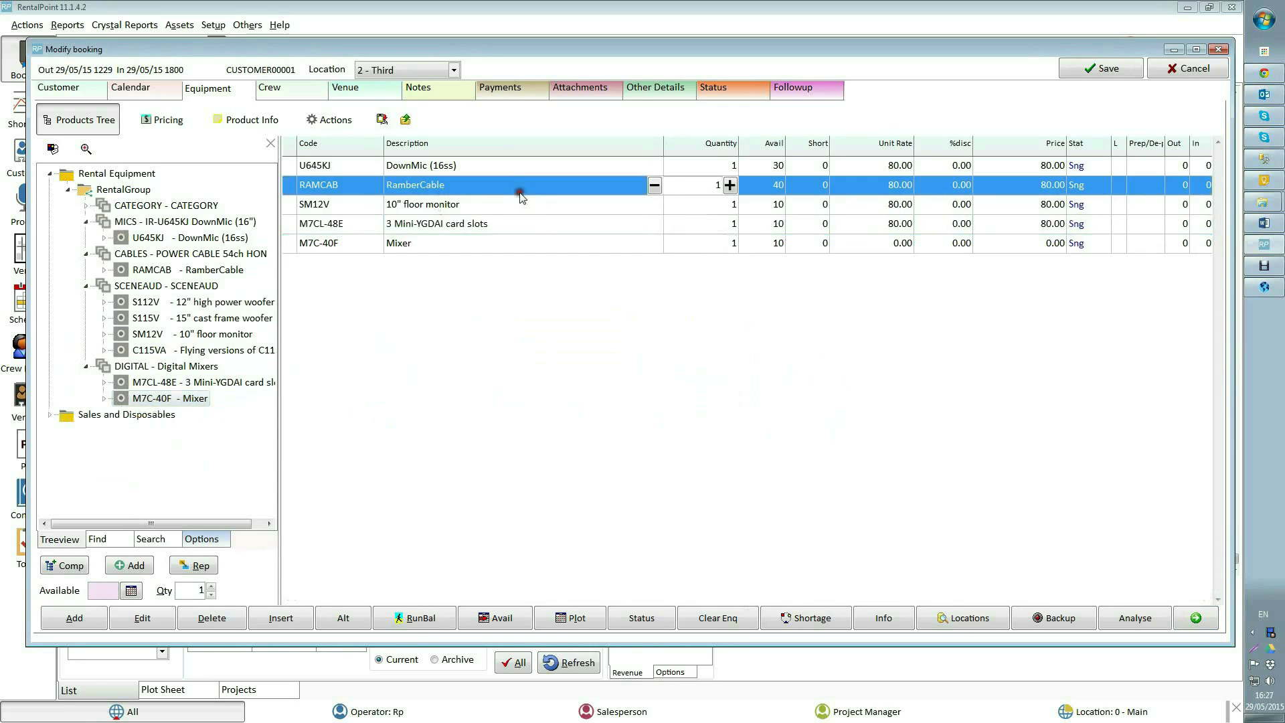
pyautogui.click(479, 239)
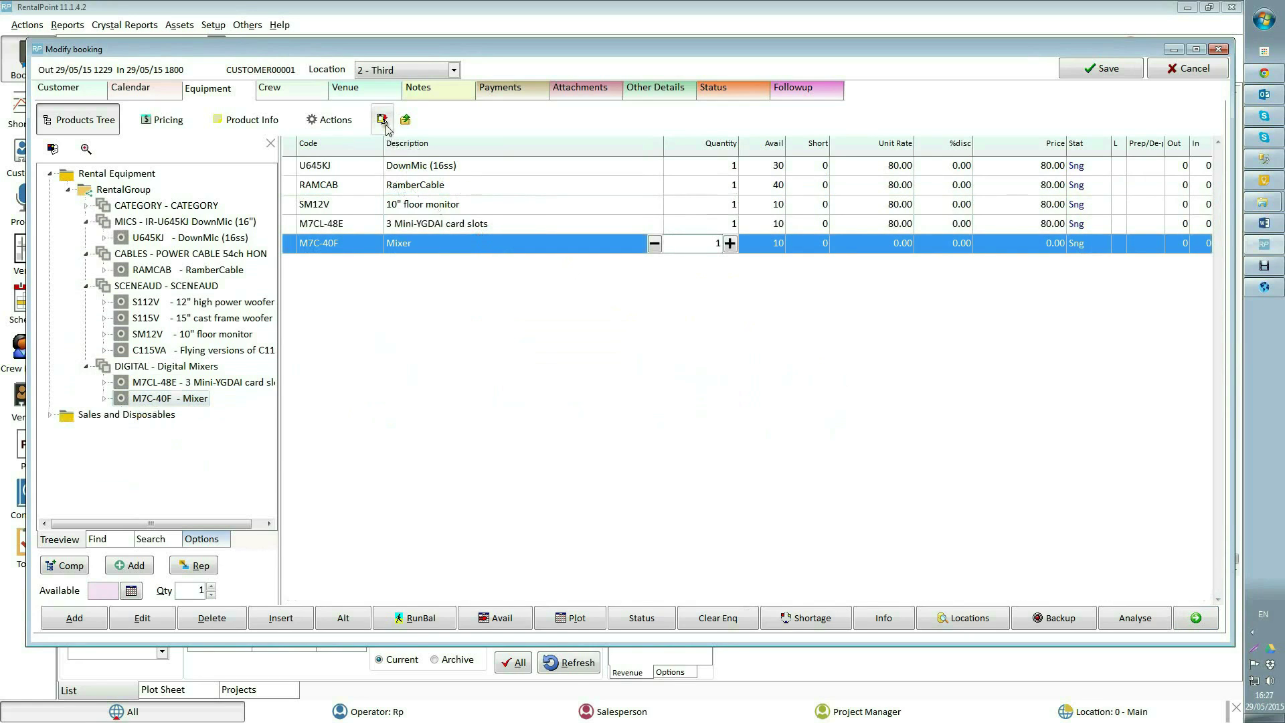
# - Save the grid's five lines to an equipment list file named 'Tomorrow Show!'
pyautogui.rightClick(392, 167)
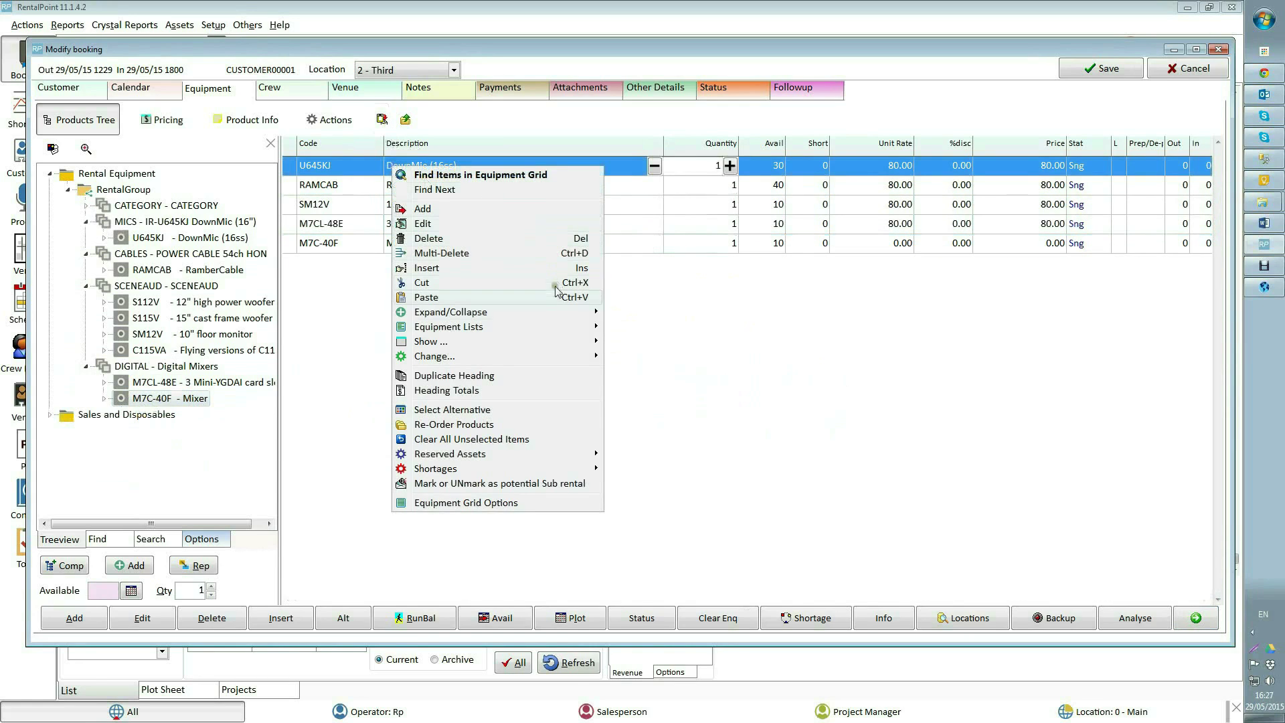
pyautogui.moveTo(552, 328)
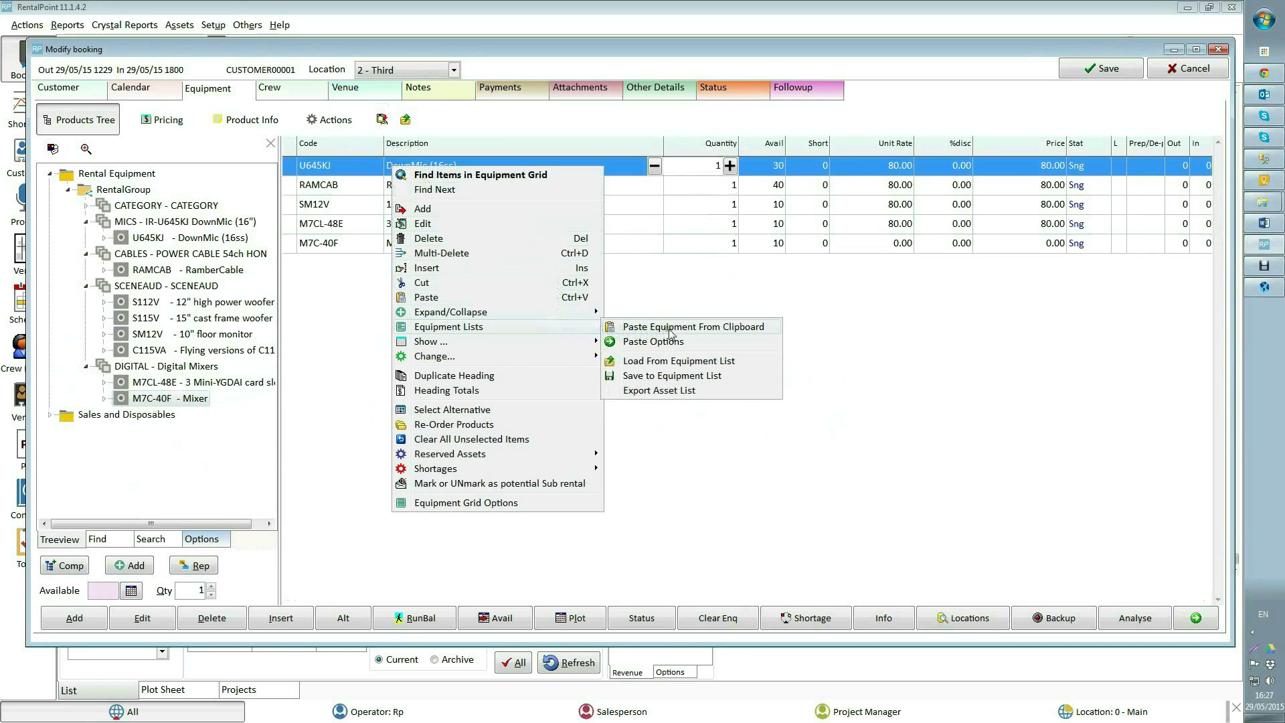
pyautogui.click(676, 379)
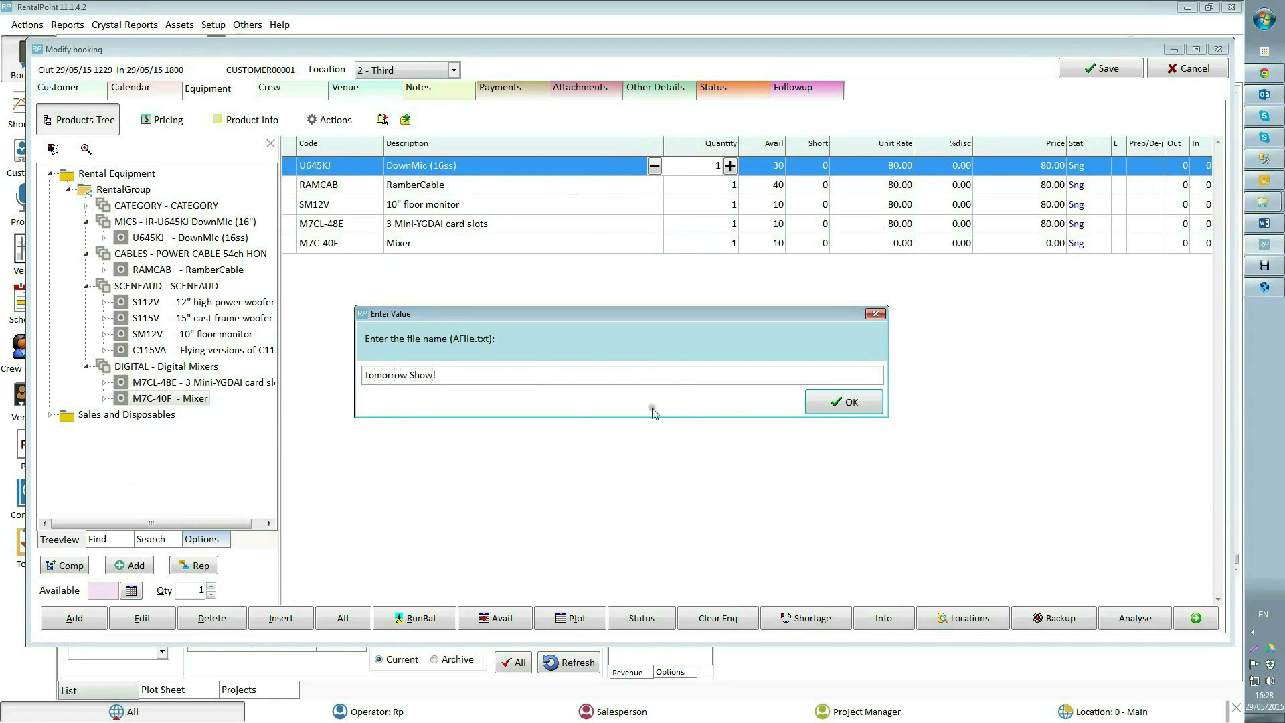
pyautogui.click(849, 404)
pyautogui.click(620, 391)
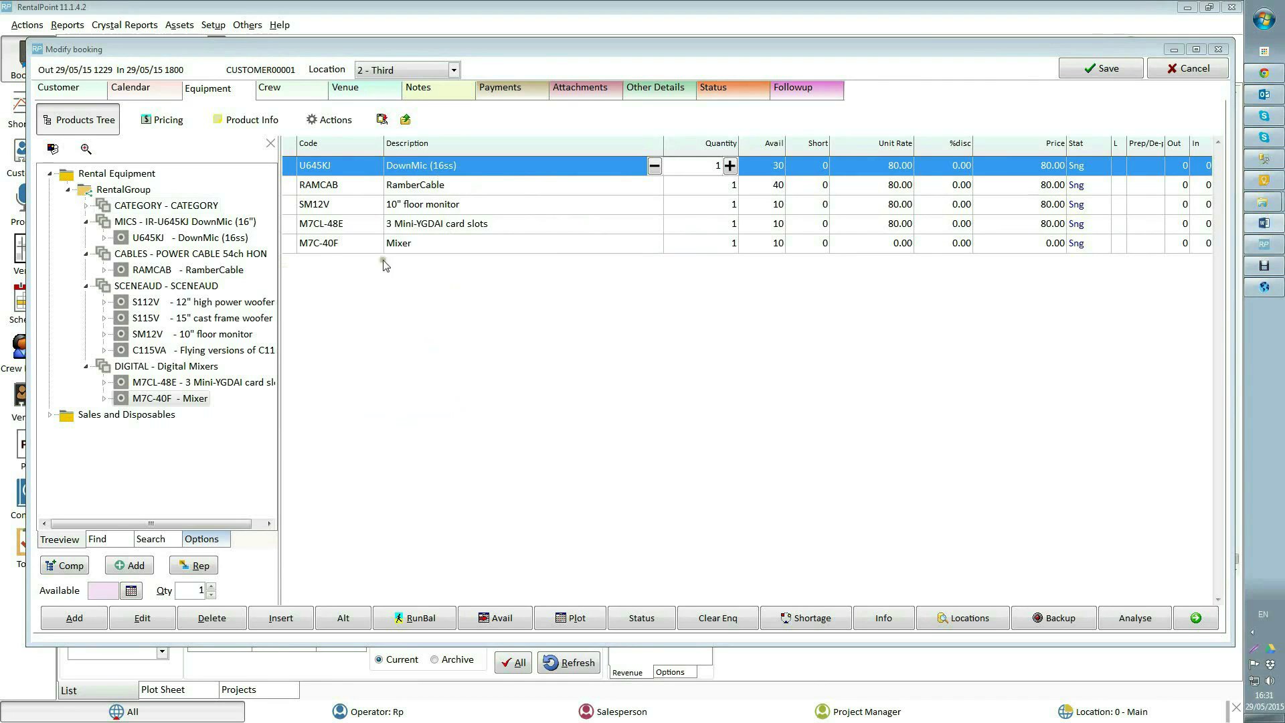
# - Load standard#2.txt into the booking and review its new Action Room and Public Room rows
pyautogui.click(405, 119)
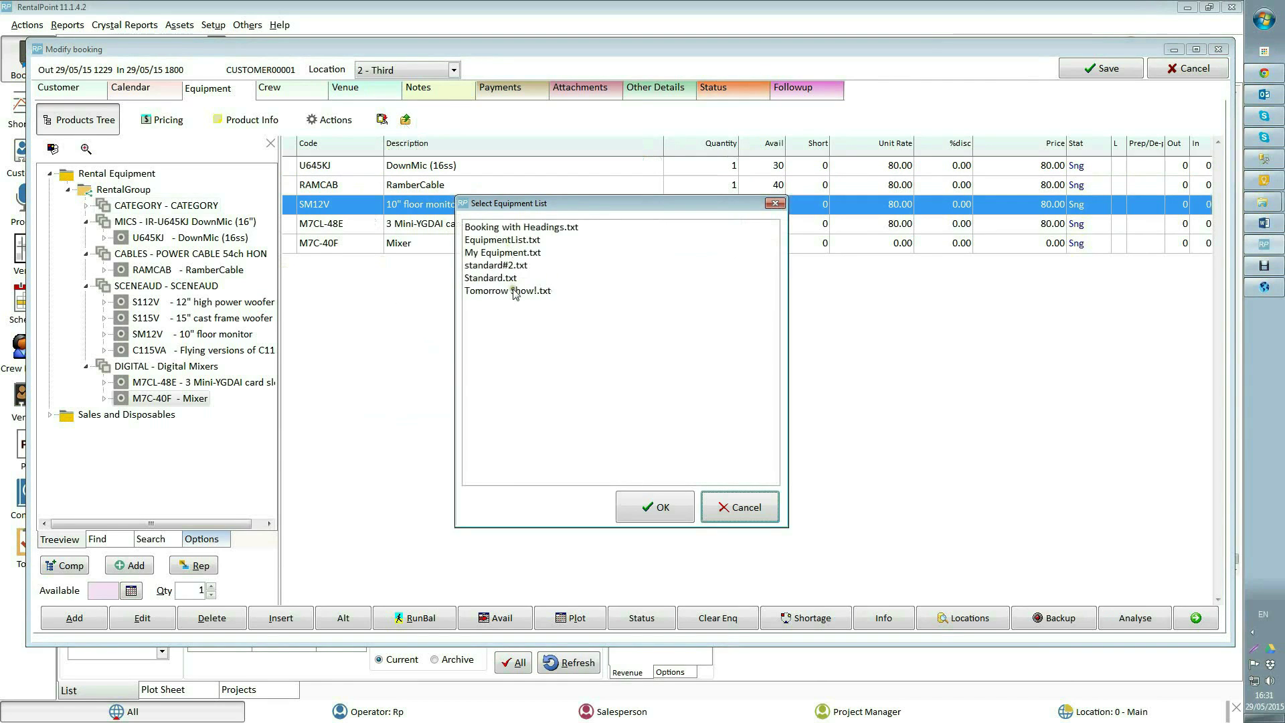
pyautogui.click(508, 265)
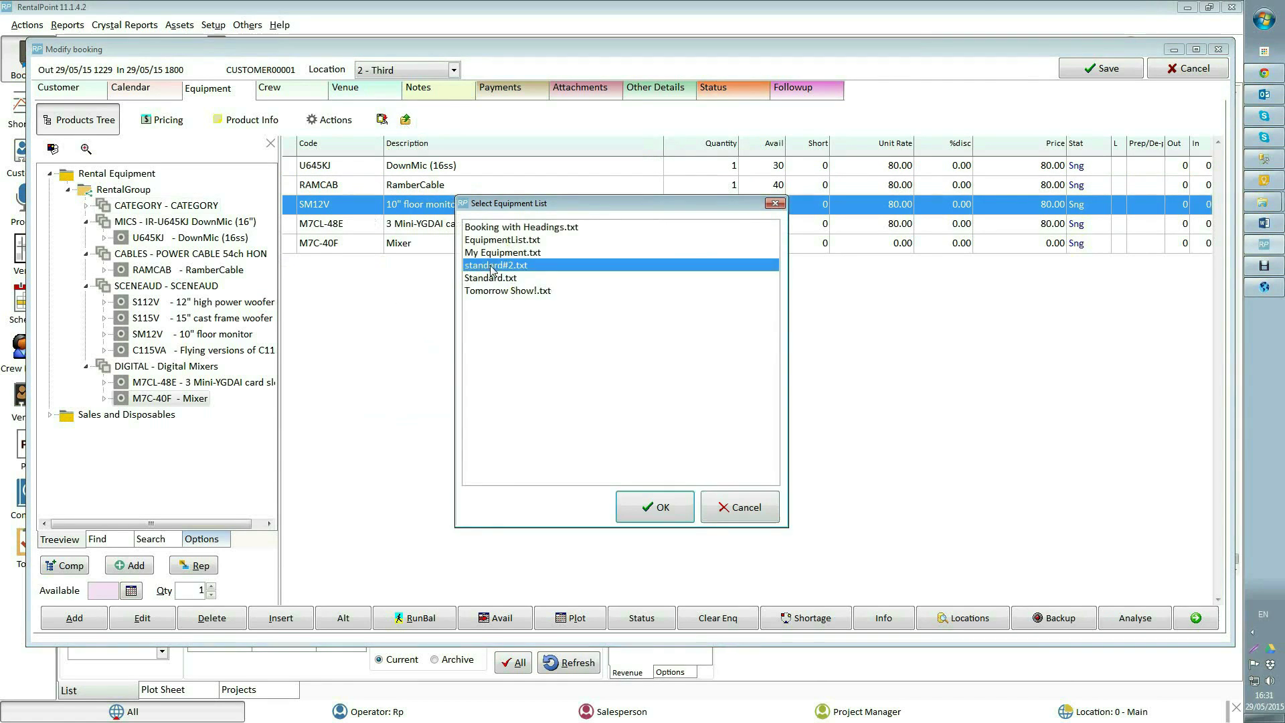
pyautogui.click(654, 506)
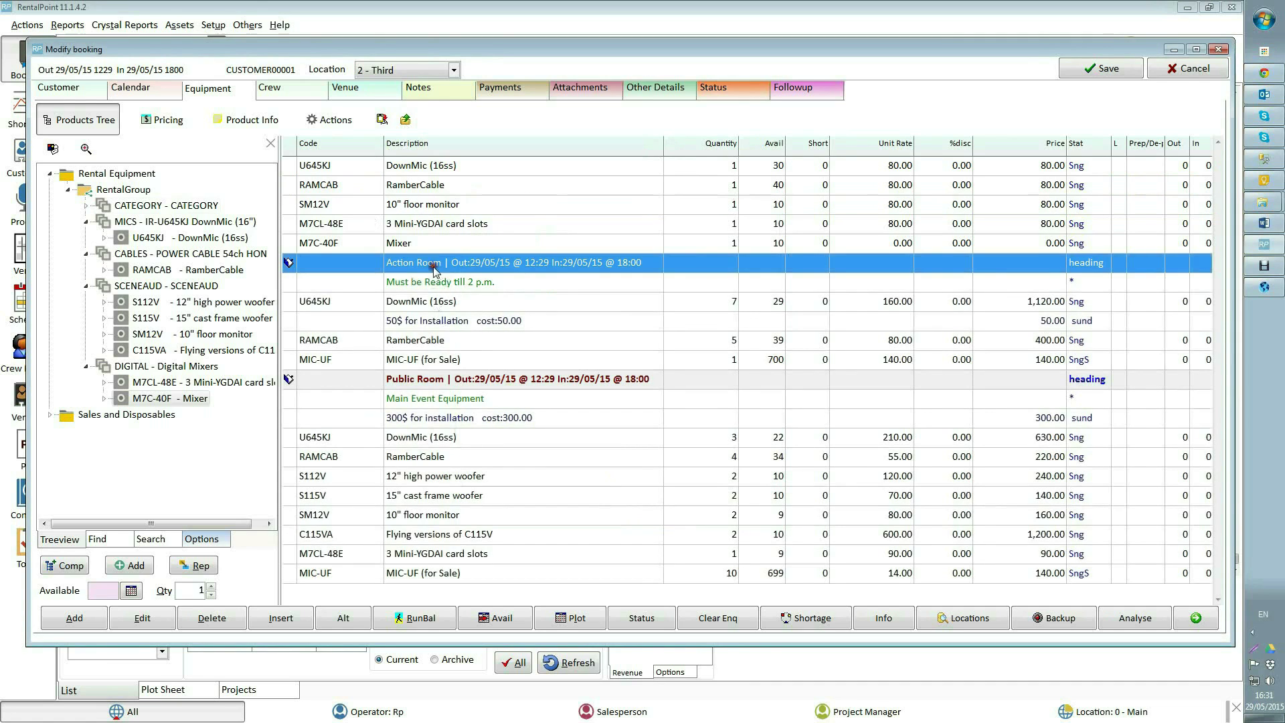
pyautogui.click(434, 267)
pyautogui.click(442, 282)
pyautogui.click(467, 400)
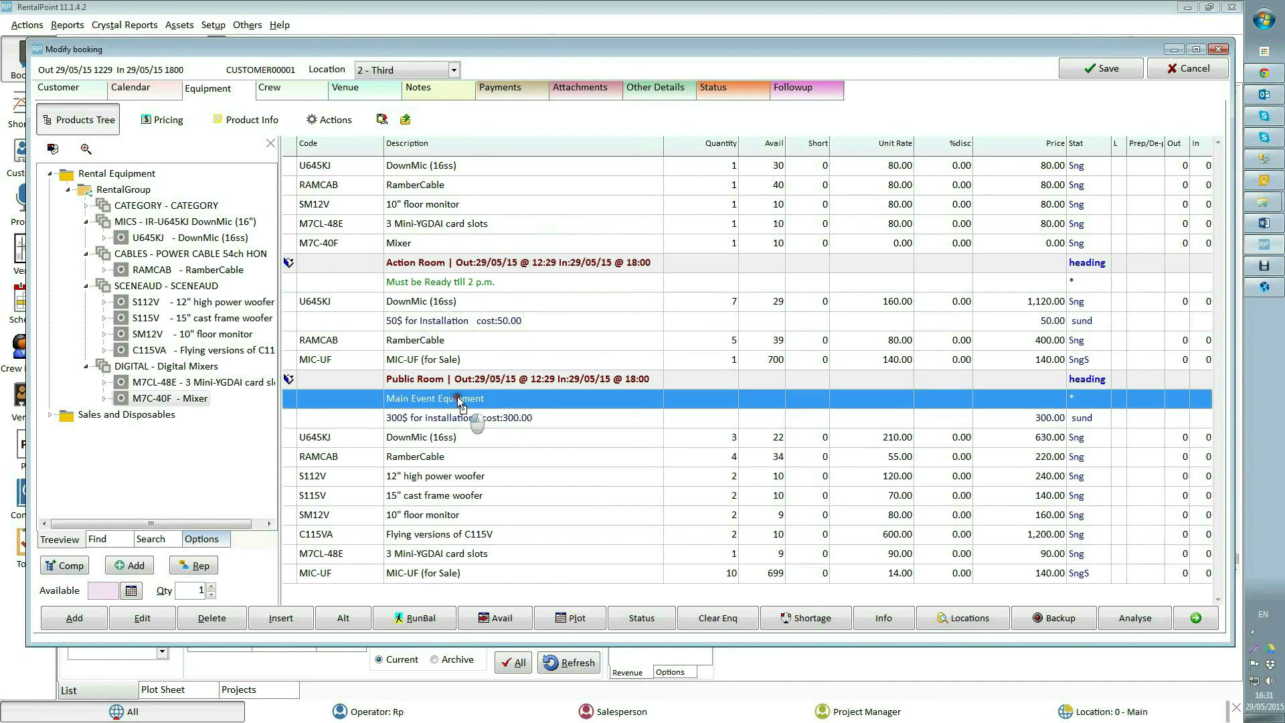
pyautogui.click(439, 324)
pyautogui.click(509, 422)
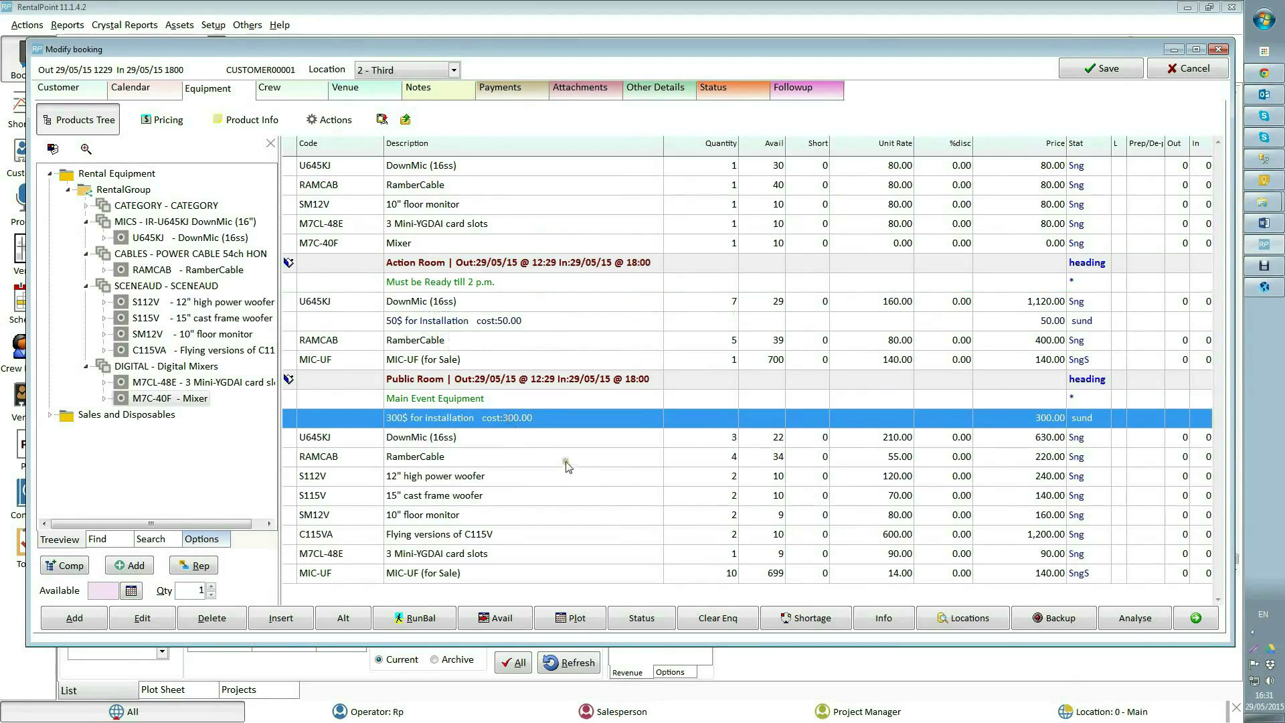
pyautogui.click(438, 339)
pyautogui.click(449, 361)
pyautogui.click(448, 303)
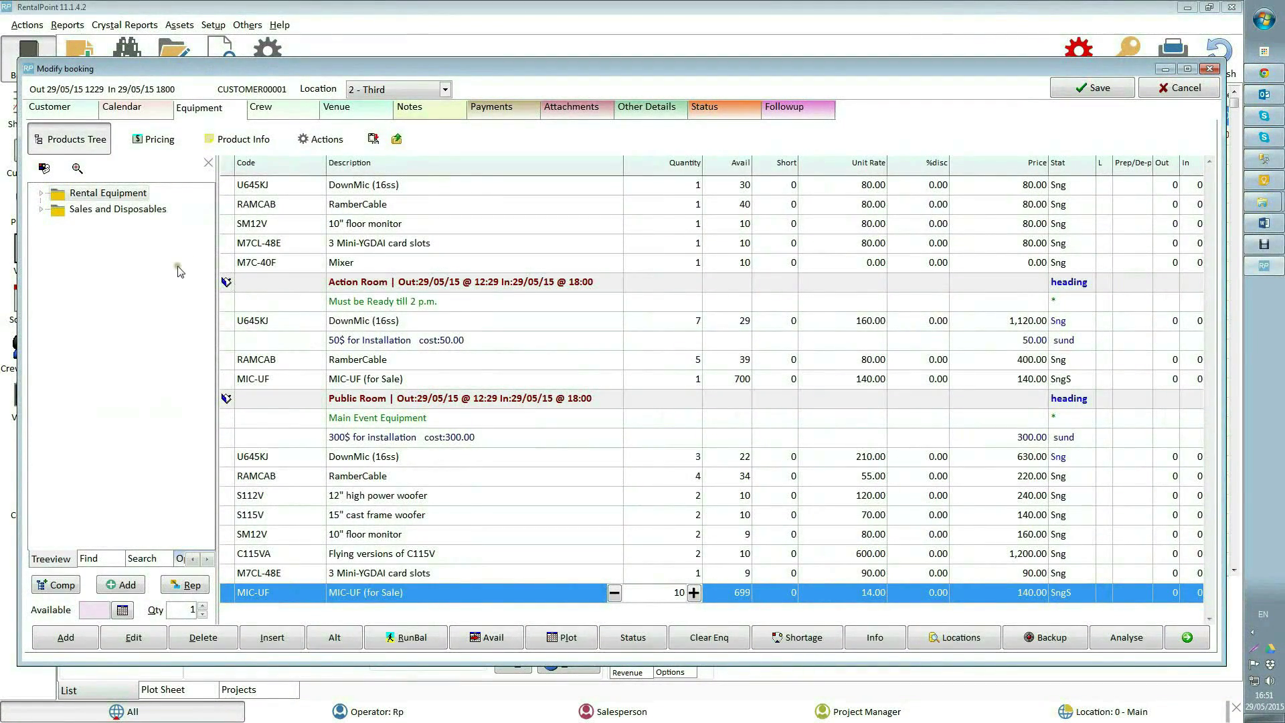
# - In the Pricing summary, enter 10 for Sales discount % and 10 for Event Management %
pyautogui.click(155, 139)
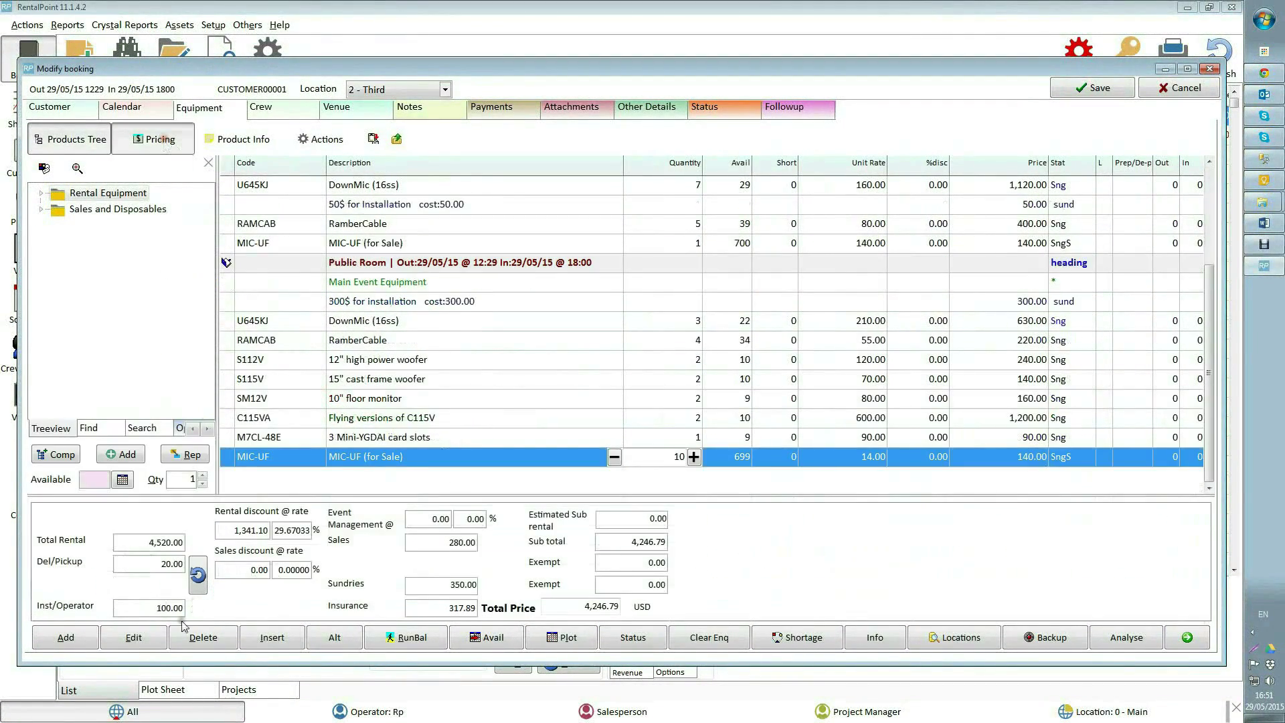
pyautogui.moveTo(145, 548)
pyautogui.click(278, 570)
pyautogui.write('10')
pyautogui.press('Return')
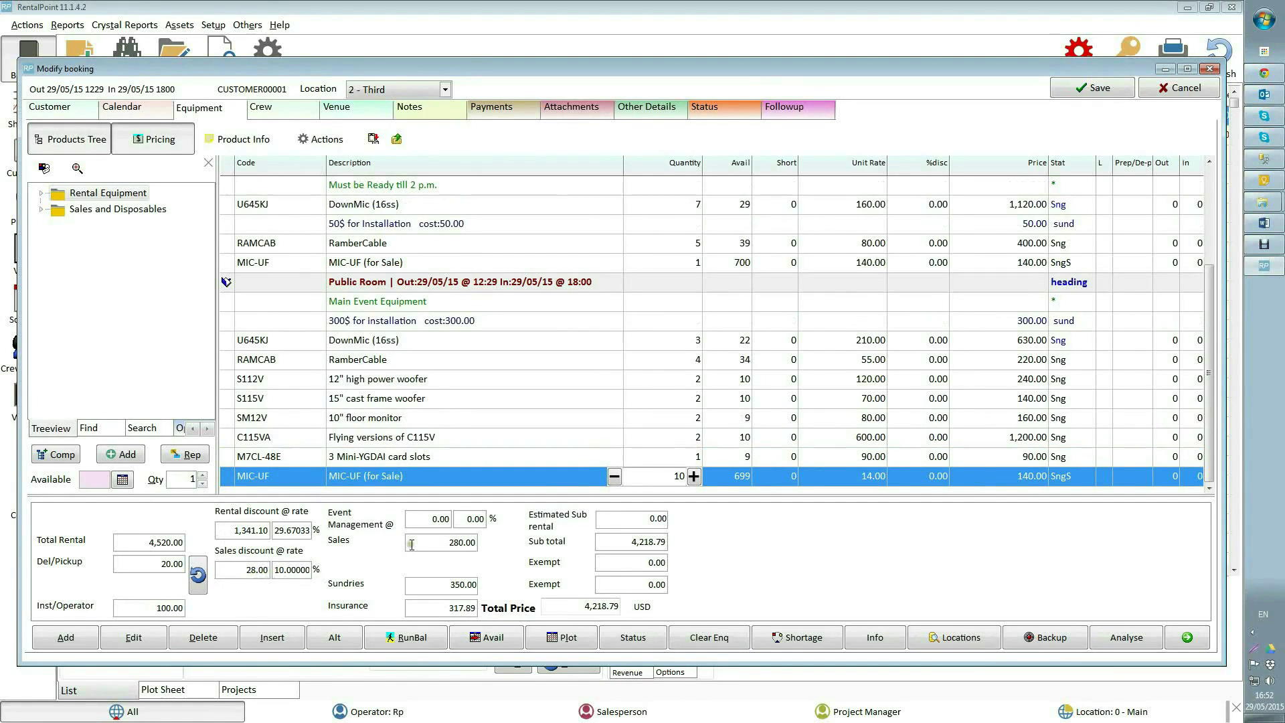
pyautogui.click(467, 519)
pyautogui.press('Return')
pyautogui.click(422, 519)
# - Choose the 'Insurance @ % rate : 5.00' option, making insurance 158.95 and total 4,465.84
pyautogui.doubleClick(439, 606)
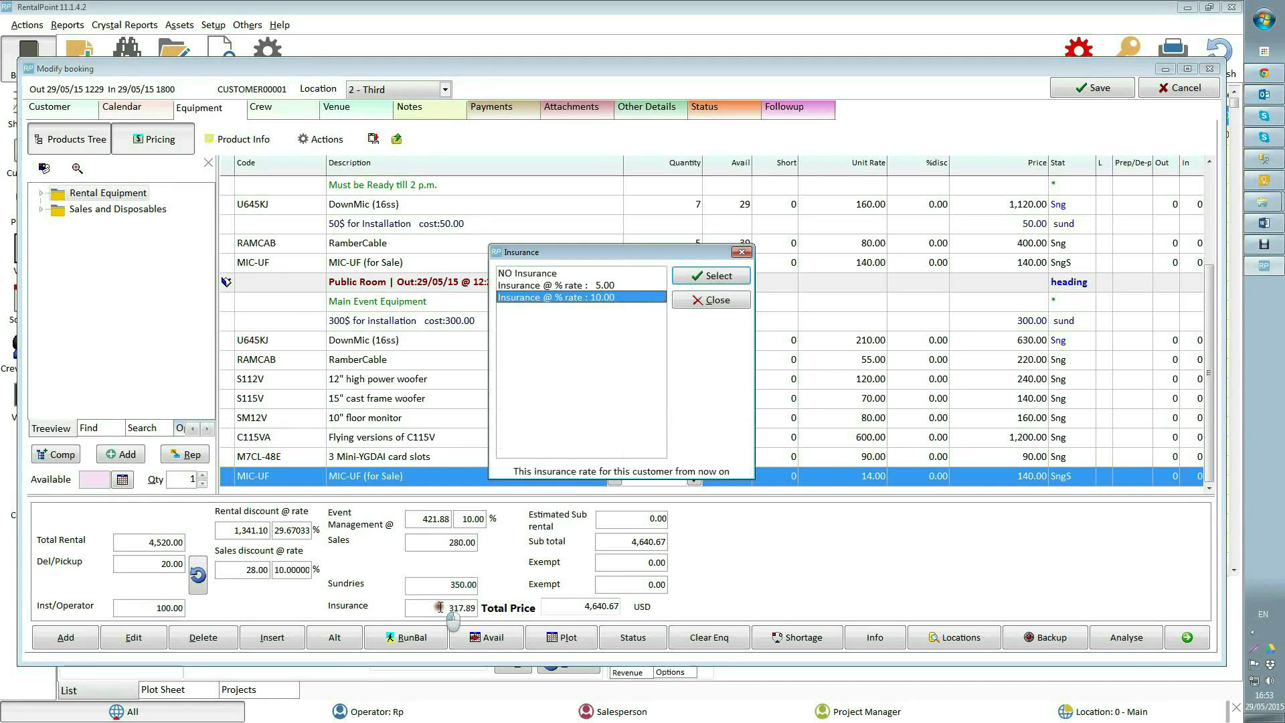
pyautogui.click(587, 297)
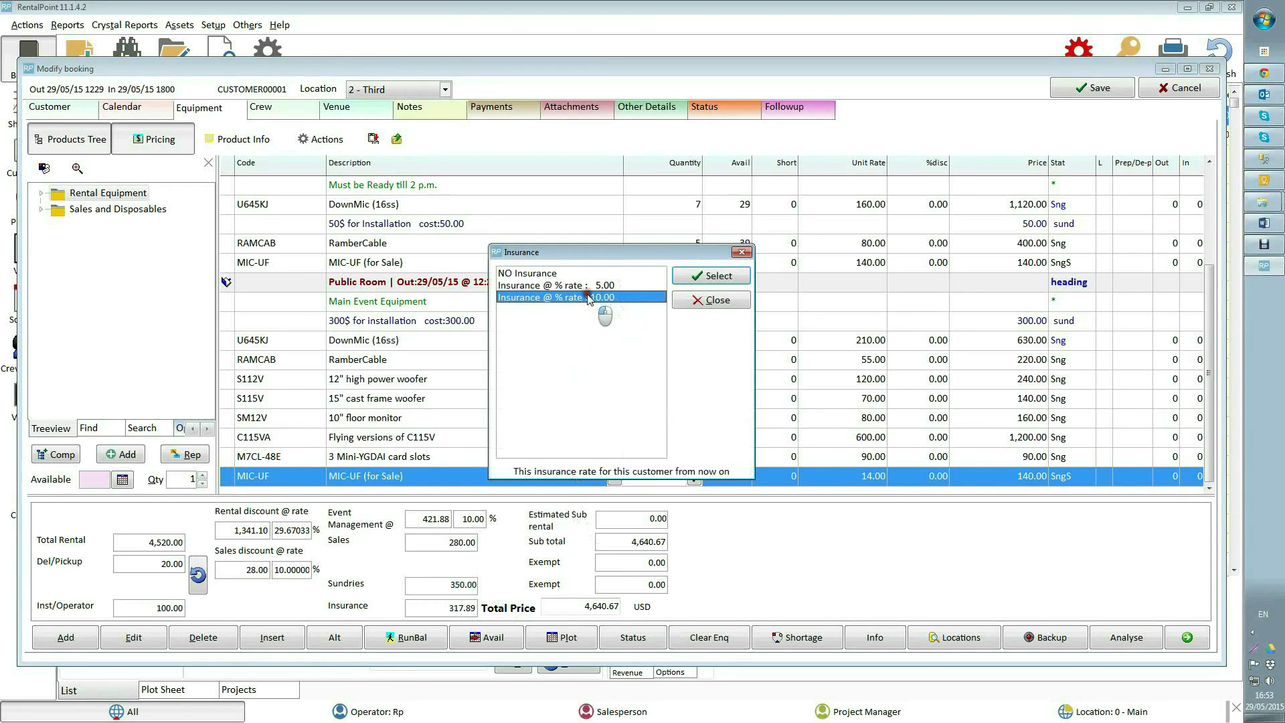
pyautogui.click(549, 286)
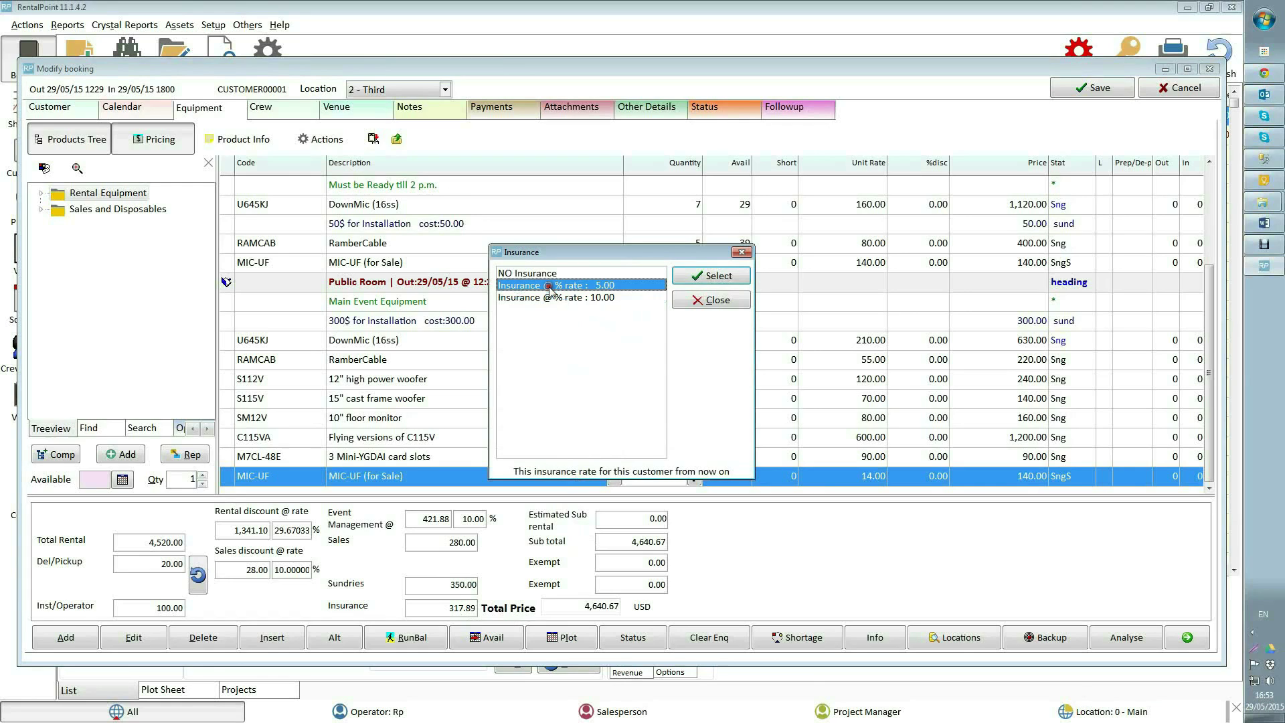
pyautogui.click(578, 299)
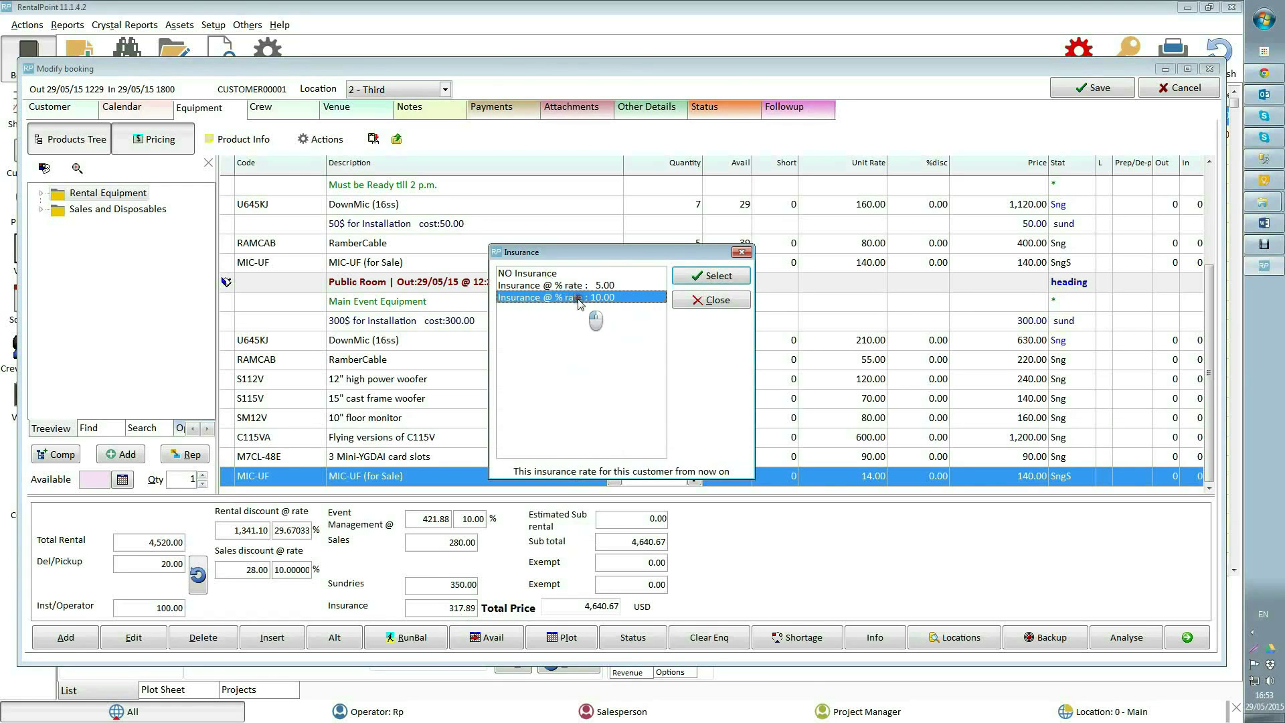
pyautogui.click(565, 287)
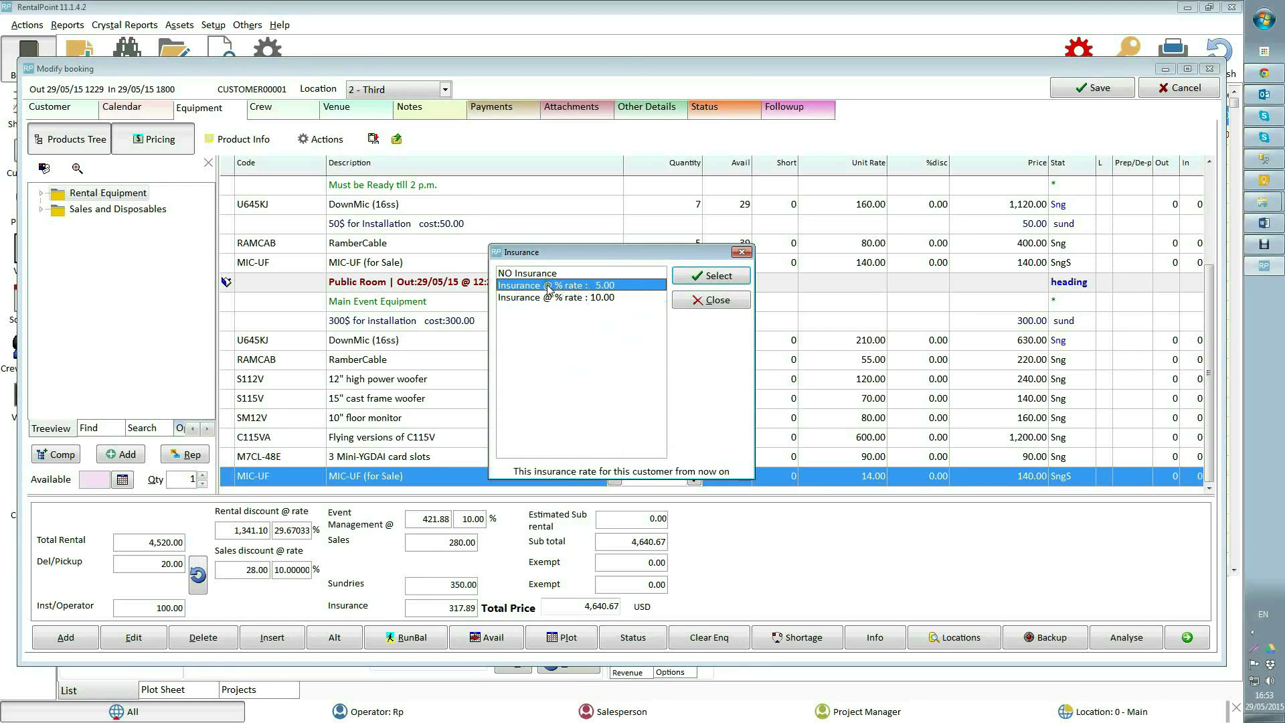
pyautogui.doubleClick(582, 288)
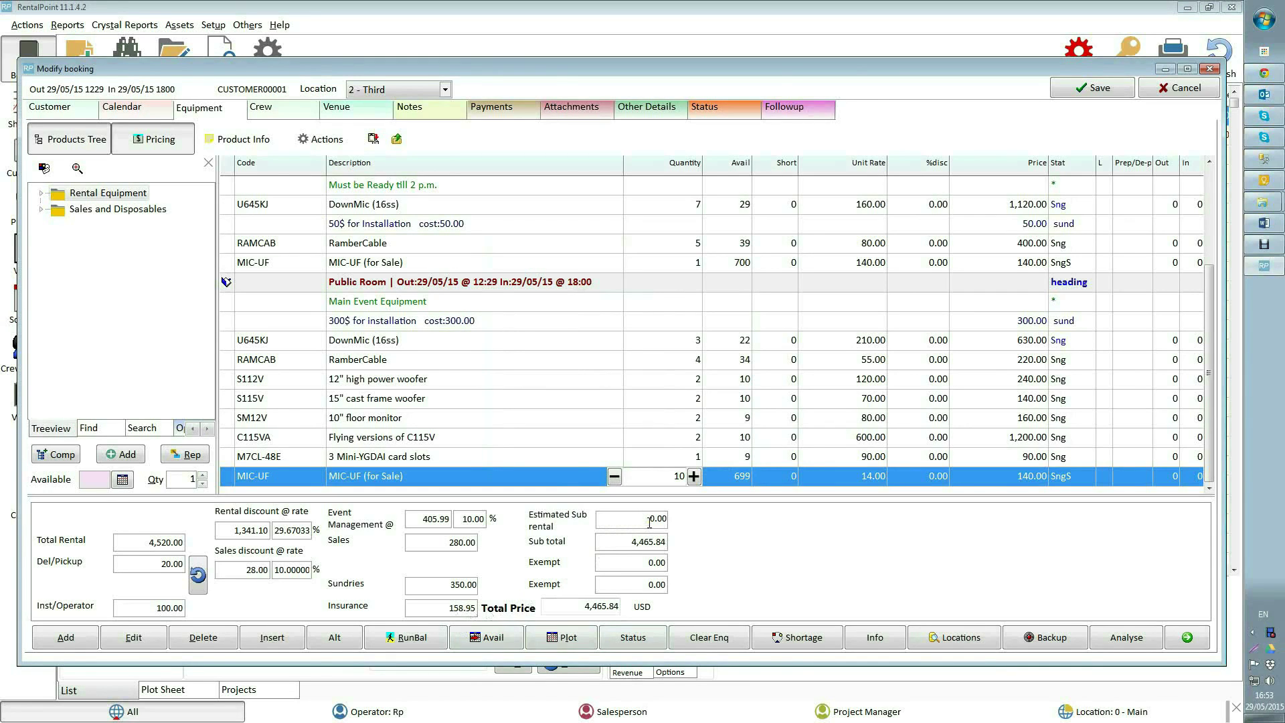
# - Set the SM12V floor monitor quantity to 20, accept the sub-rental shortfall, then view Tax Details
pyautogui.scroll(2, 679, 267)
pyautogui.click(679, 223)
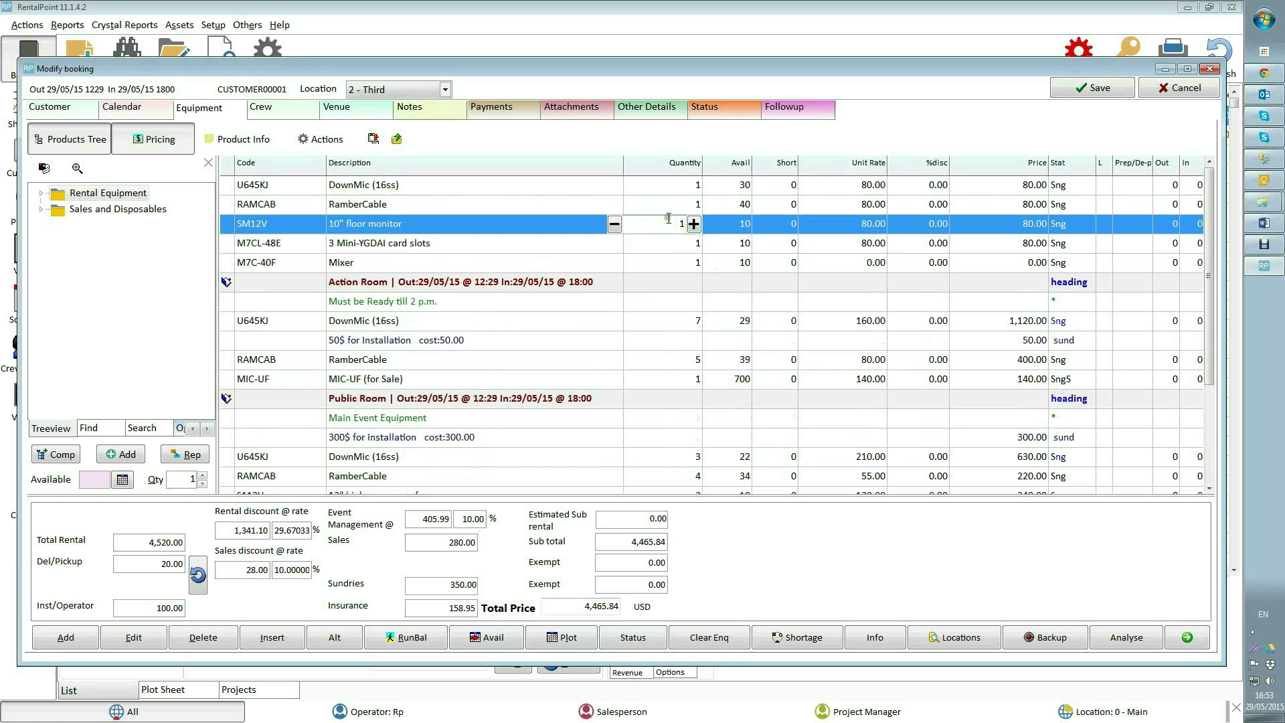
pyautogui.doubleClick(679, 223)
pyautogui.press('Return')
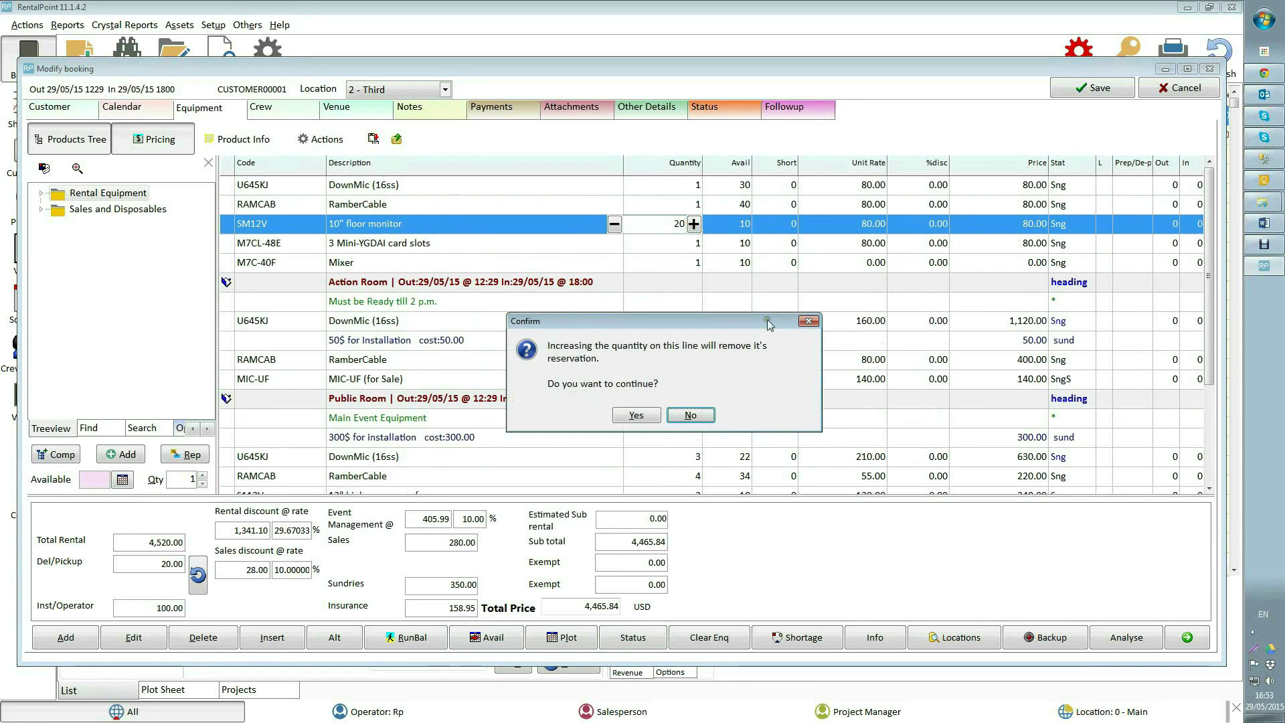
pyautogui.click(639, 418)
pyautogui.click(707, 439)
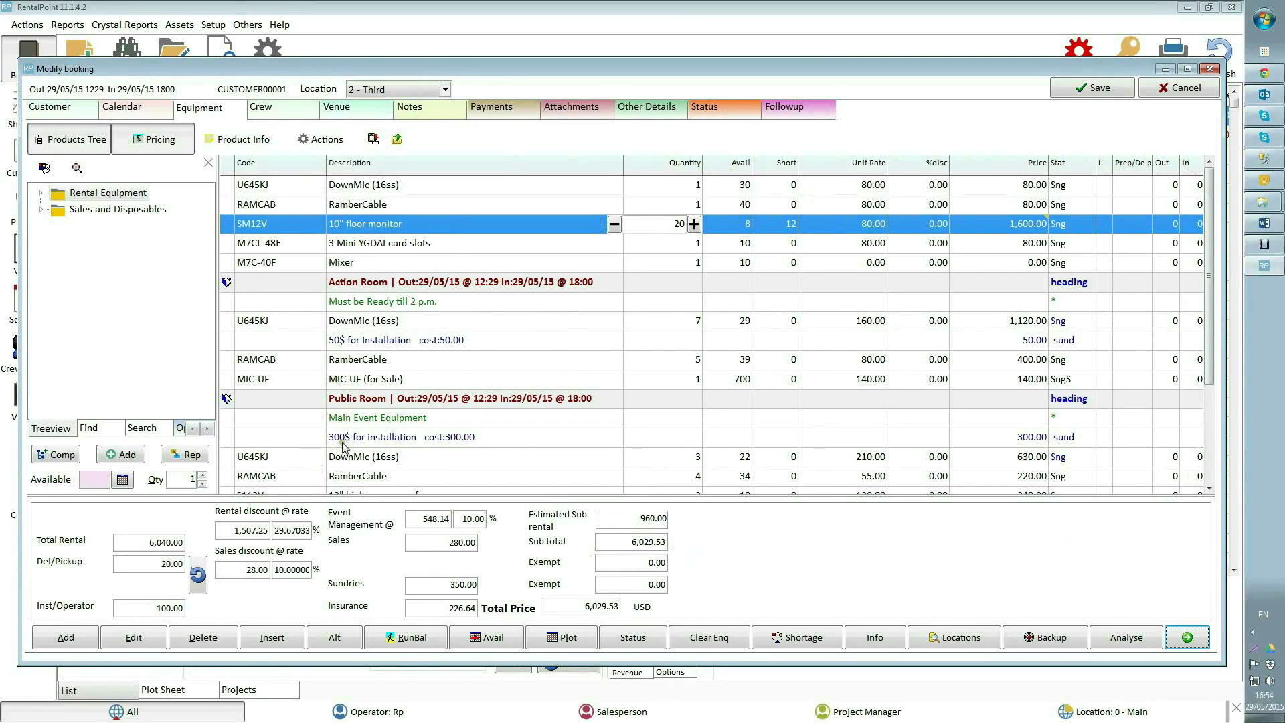
pyautogui.doubleClick(645, 562)
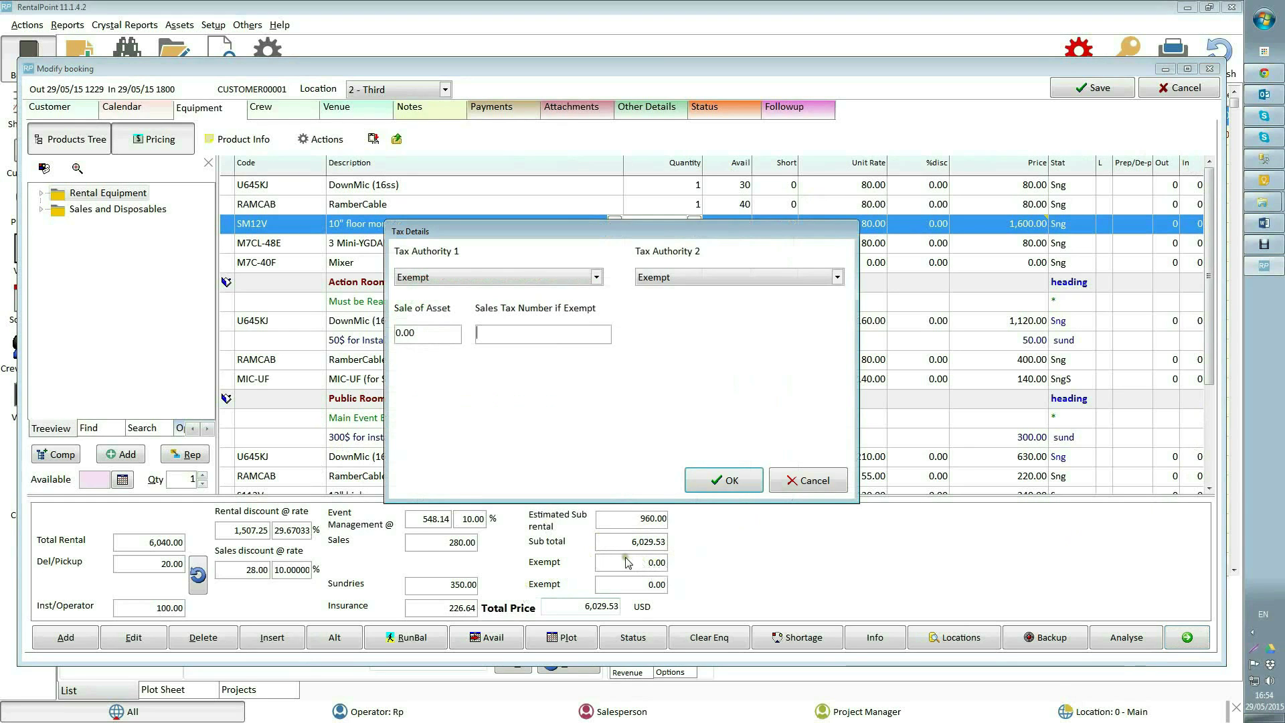
# - Set Tax Authority 1 to GST and Tax Authority 2 to Out Of Town, giving a 6,933.96 total
pyautogui.click(465, 277)
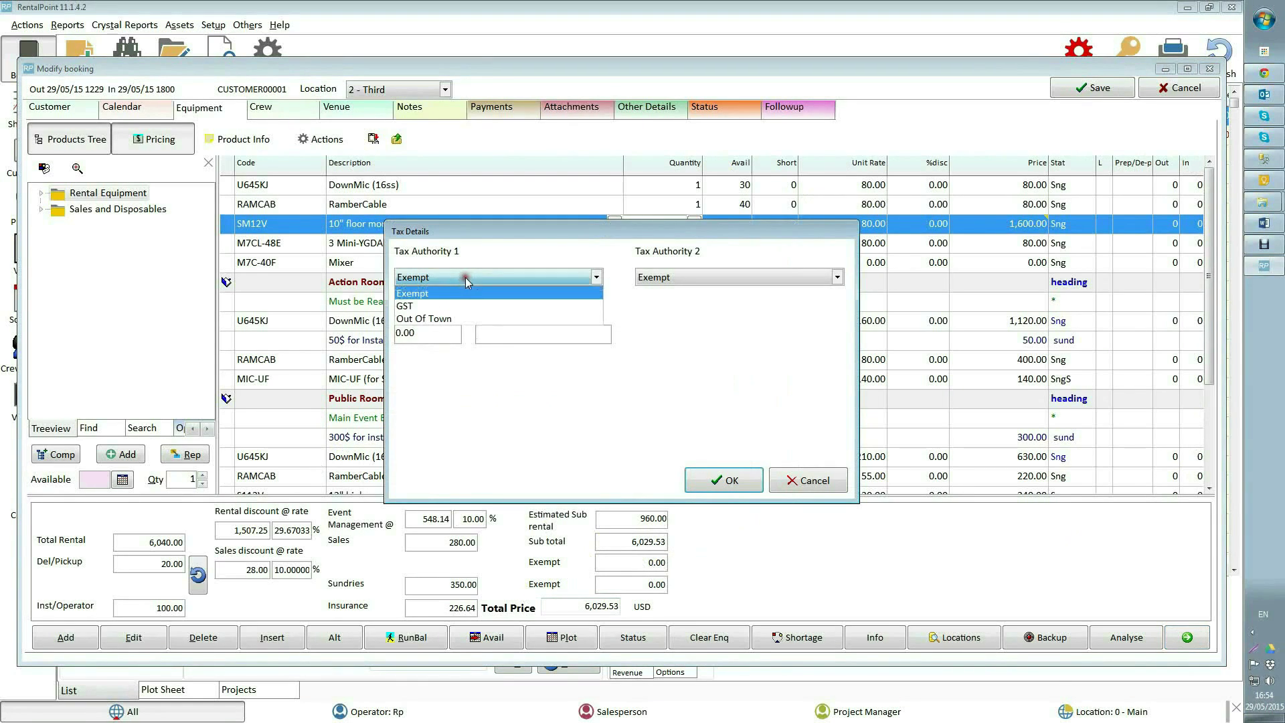
pyautogui.click(438, 310)
pyautogui.click(683, 277)
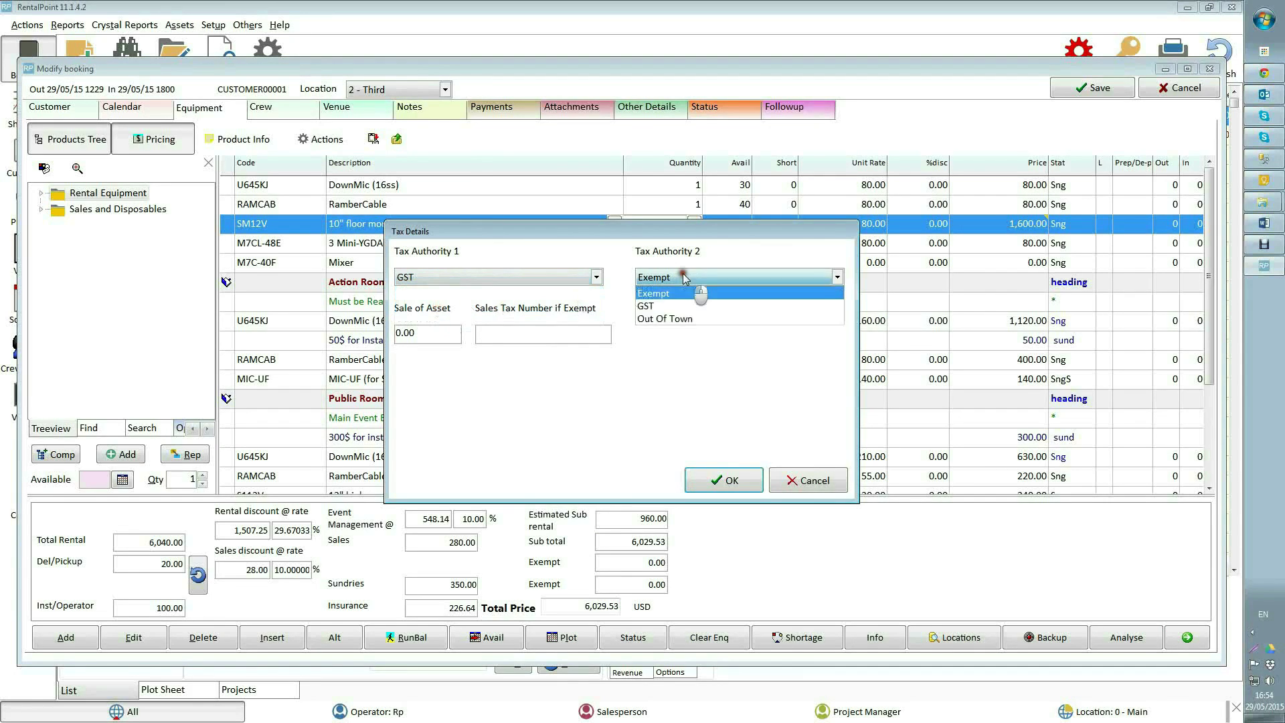
pyautogui.click(699, 320)
pyautogui.click(729, 480)
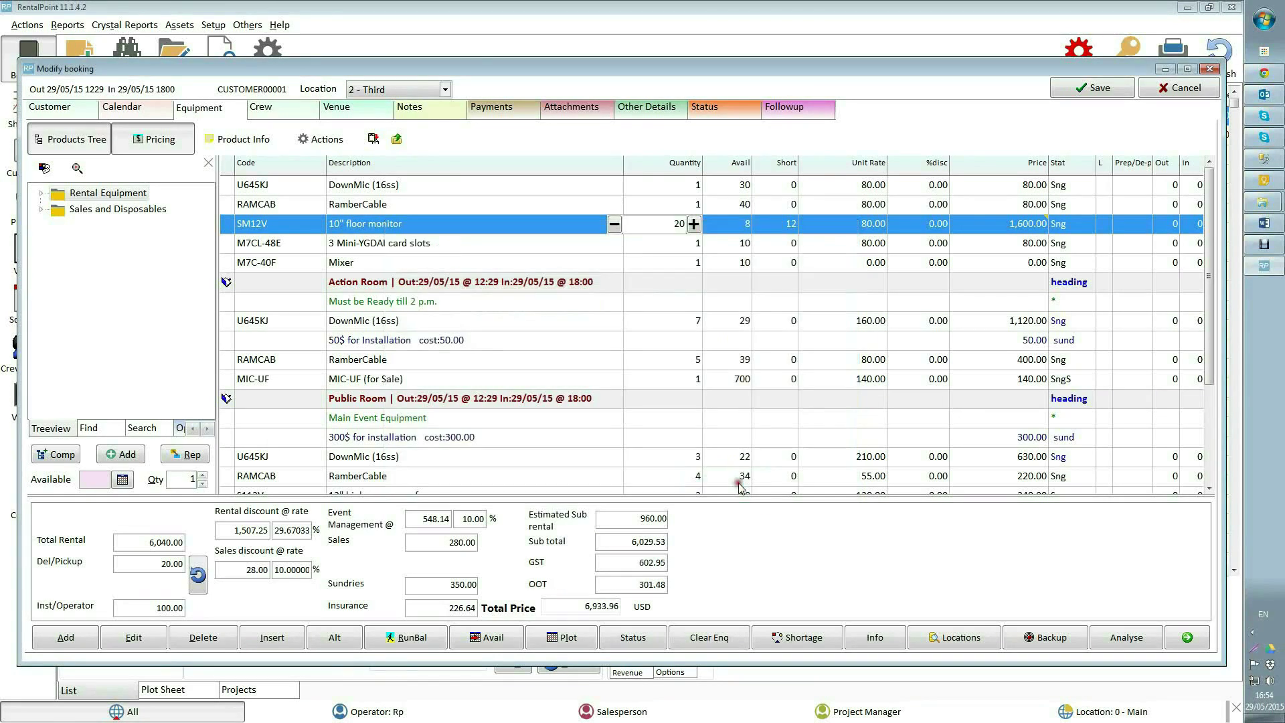
pyautogui.doubleClick(583, 606)
pyautogui.click(583, 606)
# - Show Product Info for the U645KJ DownMic line and enlarge its notes and questions panels
pyautogui.click(242, 142)
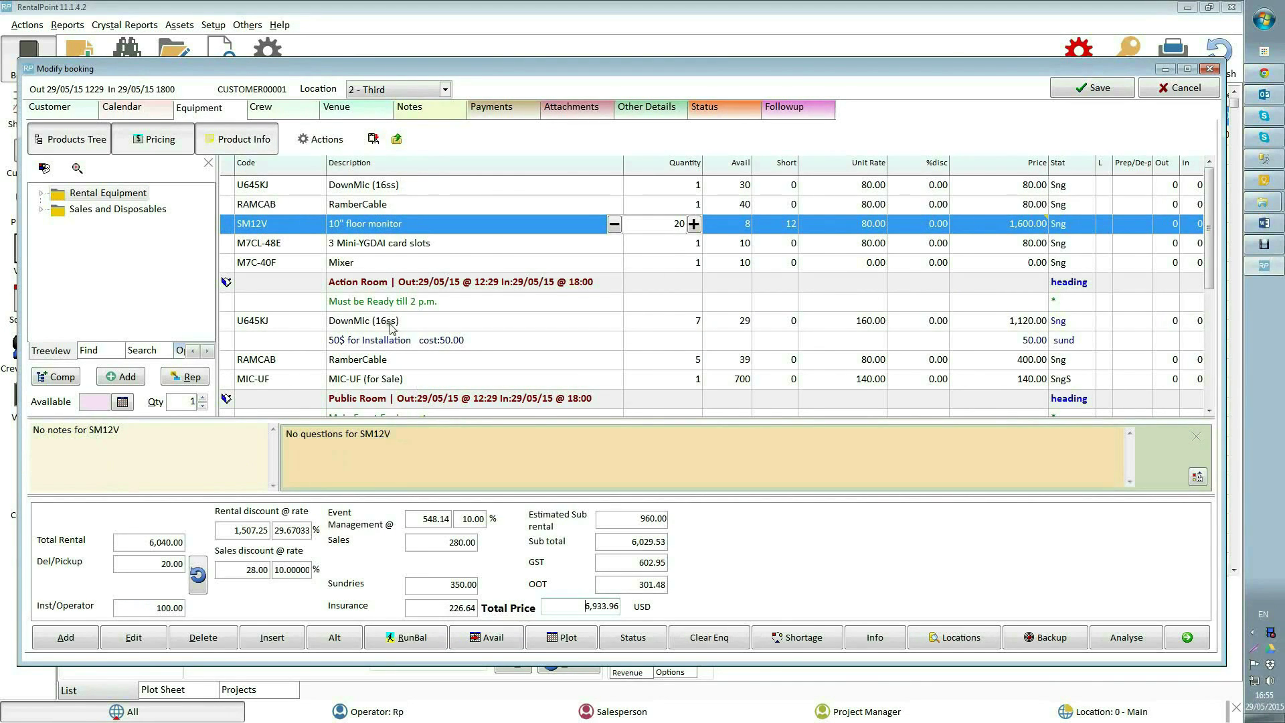
pyautogui.click(391, 262)
pyautogui.click(387, 321)
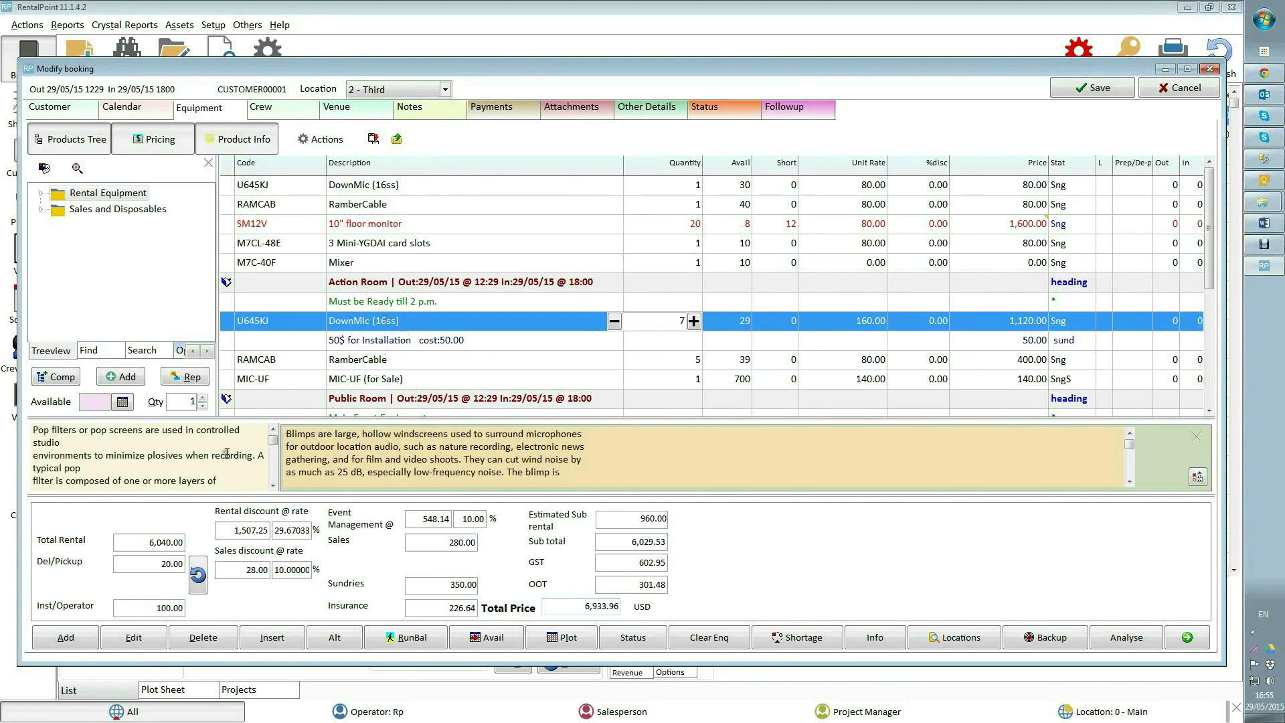
pyautogui.moveTo(313, 420); pyautogui.dragTo(311, 304)
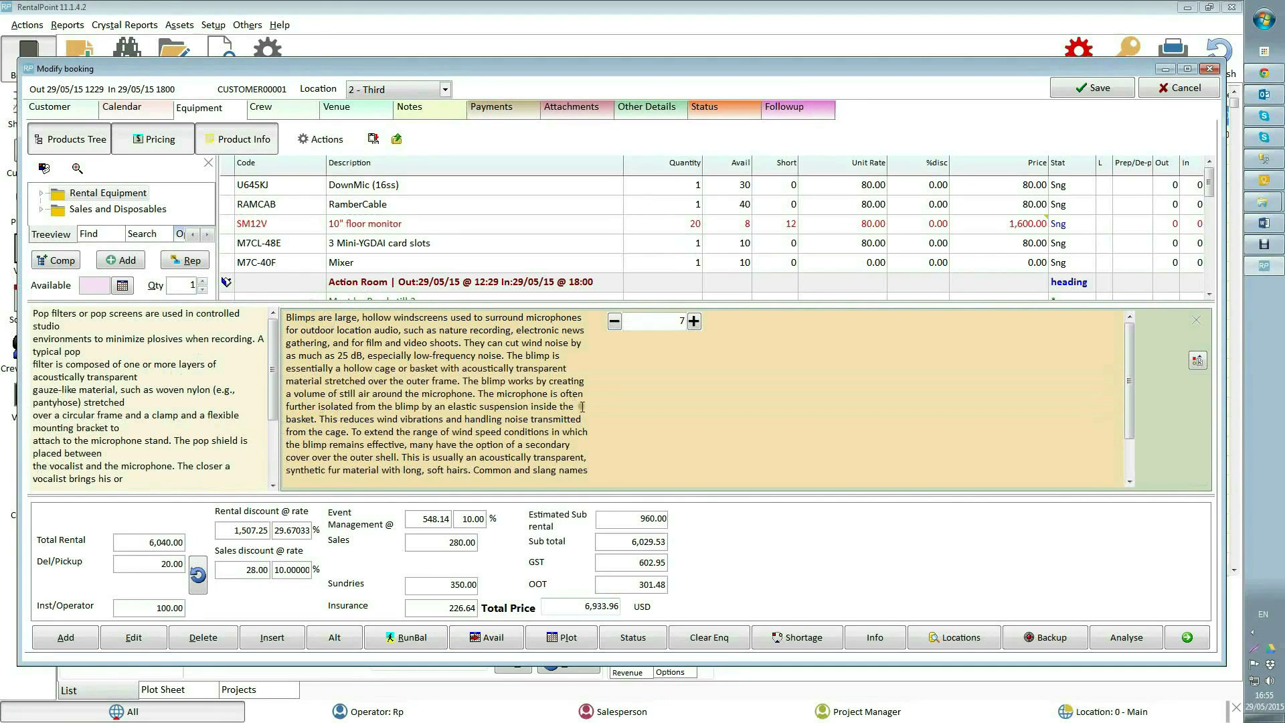
pyautogui.click(589, 427)
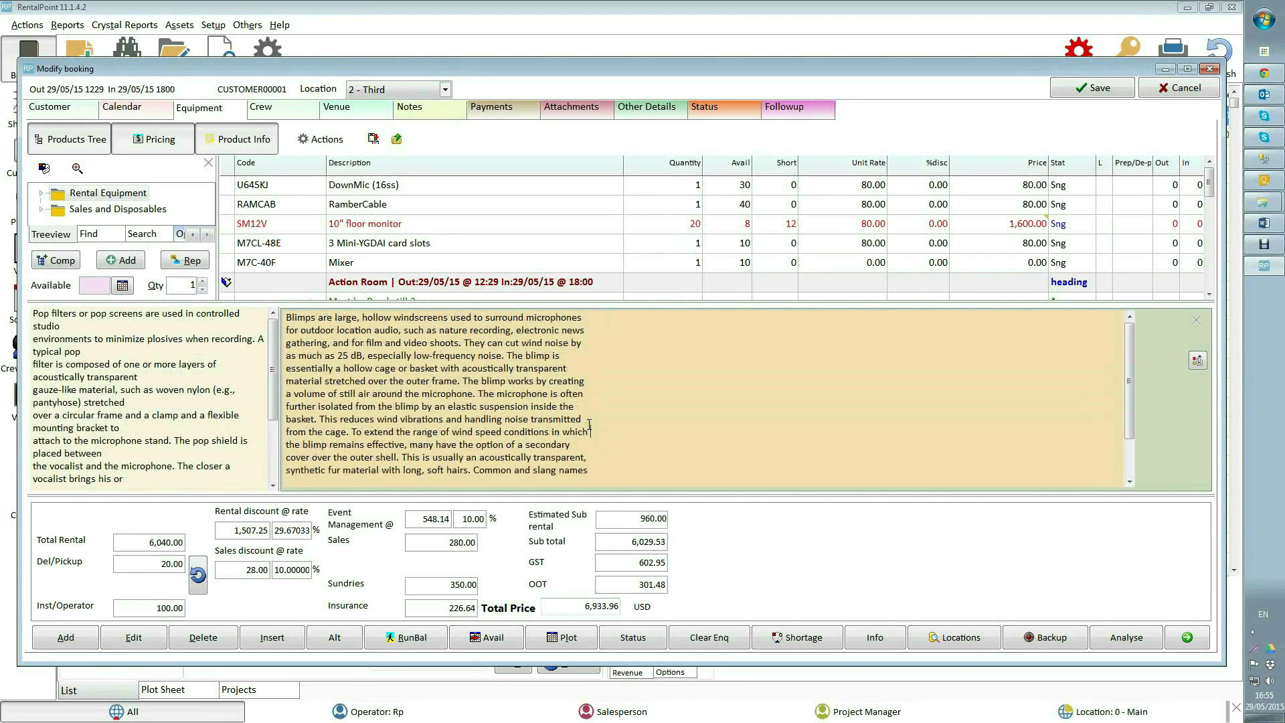
pyautogui.scroll(-3, 174, 392)
pyautogui.scroll(3, 154, 397)
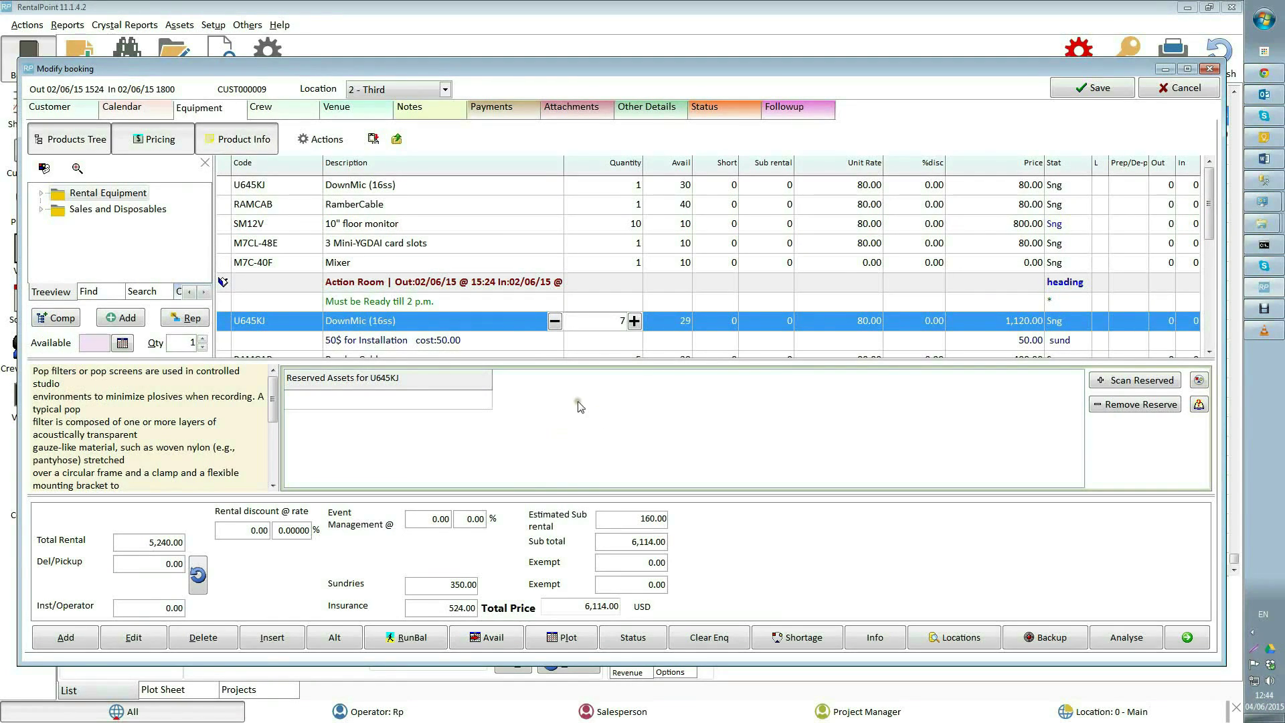
# - Raise the M7C-40F Mixer quantity to 3 and start scanning barcodes to reserve its assets
pyautogui.click(368, 268)
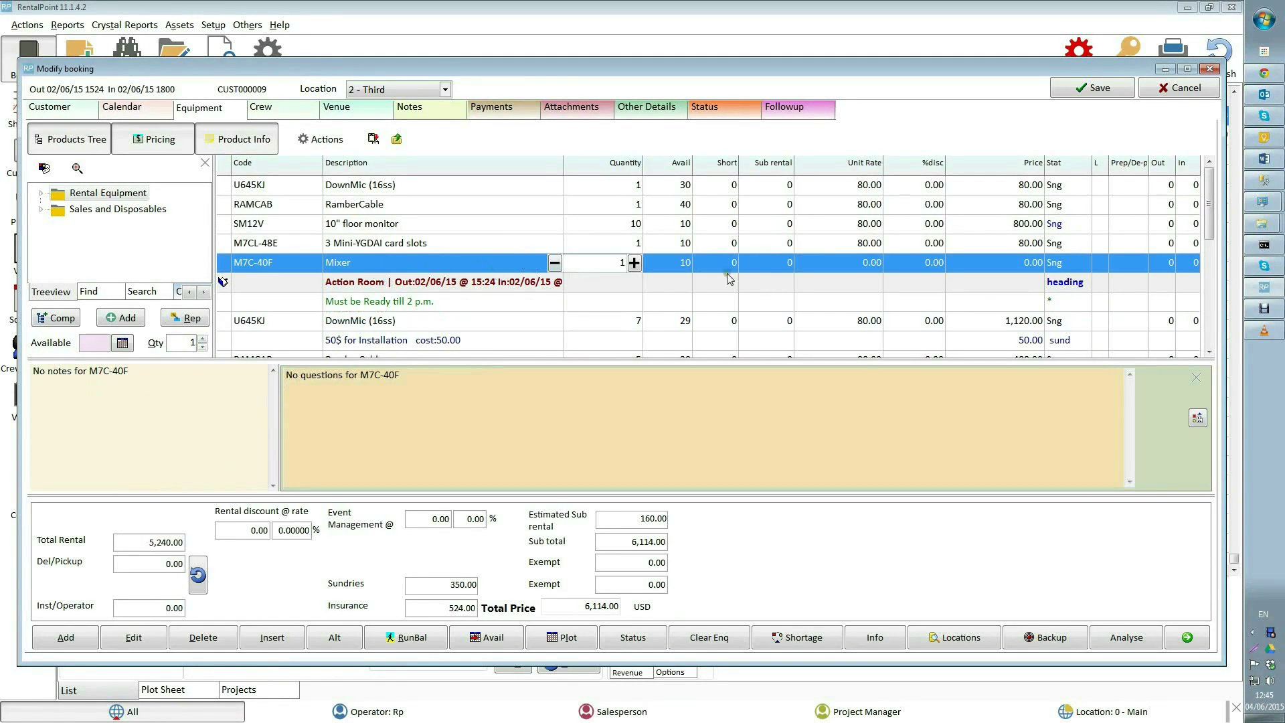
pyautogui.click(634, 263)
pyautogui.click(639, 423)
pyautogui.click(634, 264)
pyautogui.click(1197, 418)
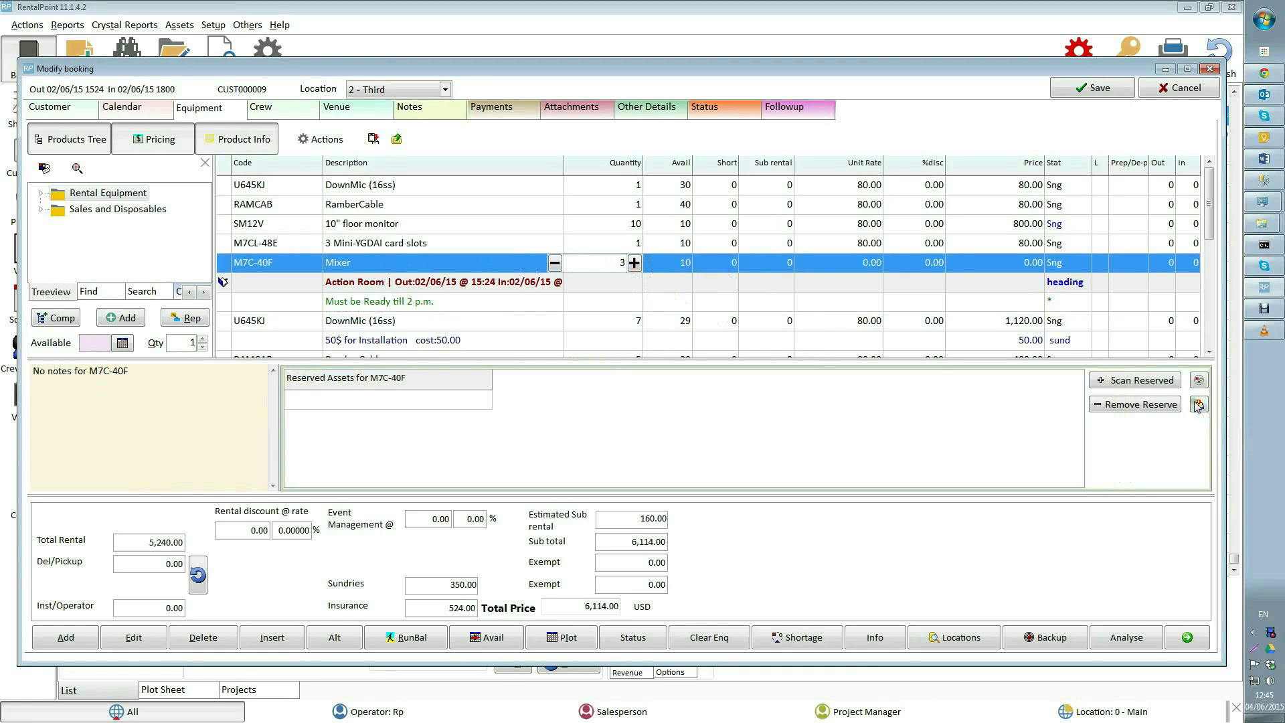
pyautogui.click(1141, 380)
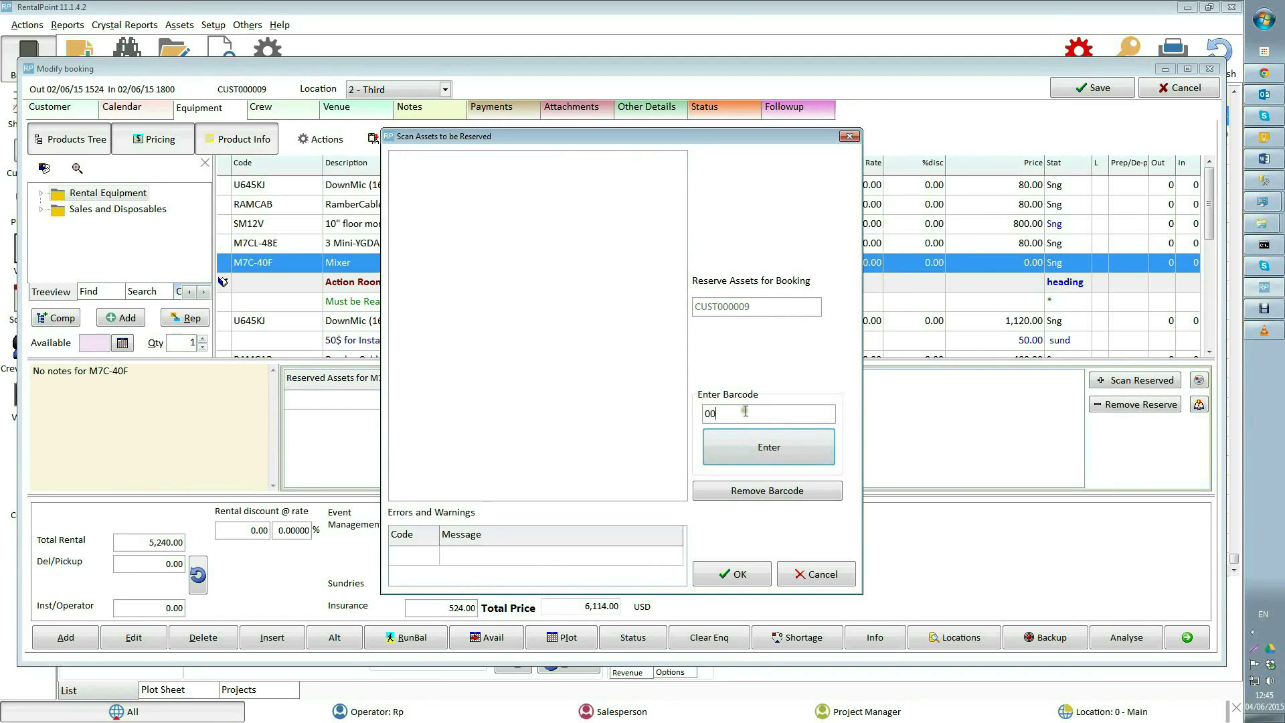
# - Scan barcode 00 to reserve the Mixer assets and confirm the reservations
pyautogui.write('00')
pyautogui.press('Return')
pyautogui.click(739, 573)
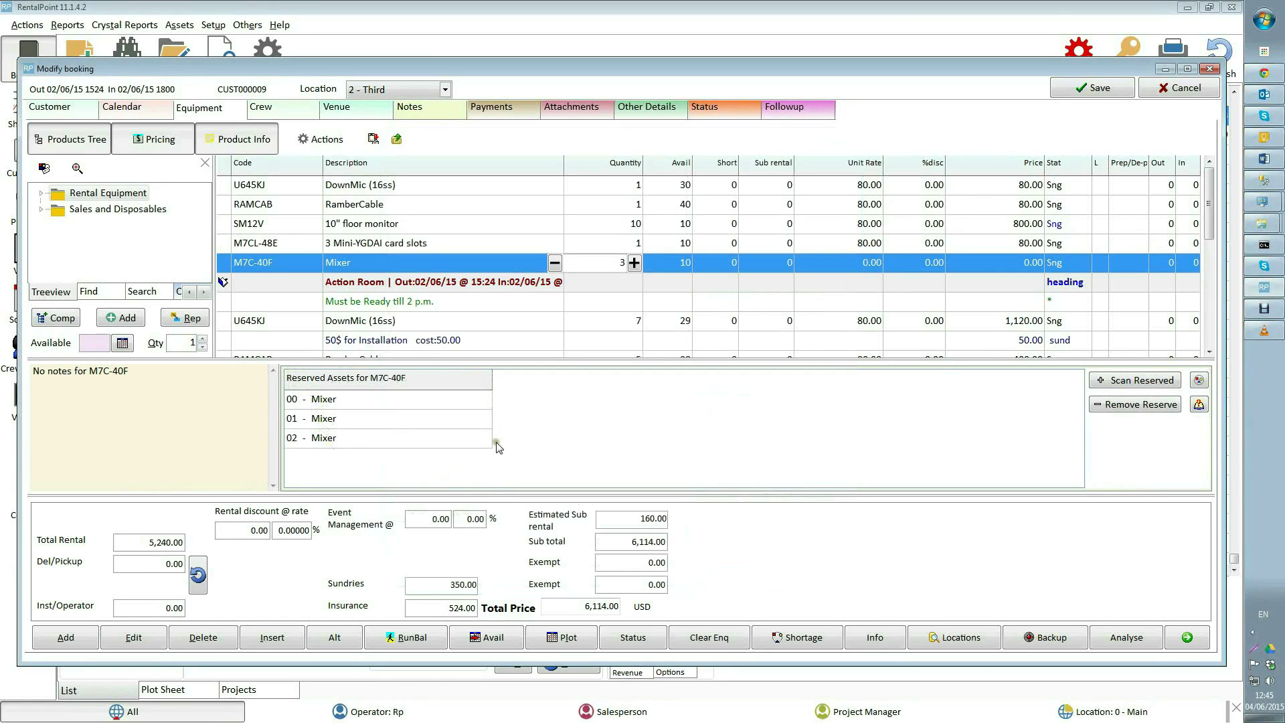
# - Unreserve Mixer asset 02, leaving assets 00 and 01 reserved
pyautogui.click(333, 400)
pyautogui.click(336, 419)
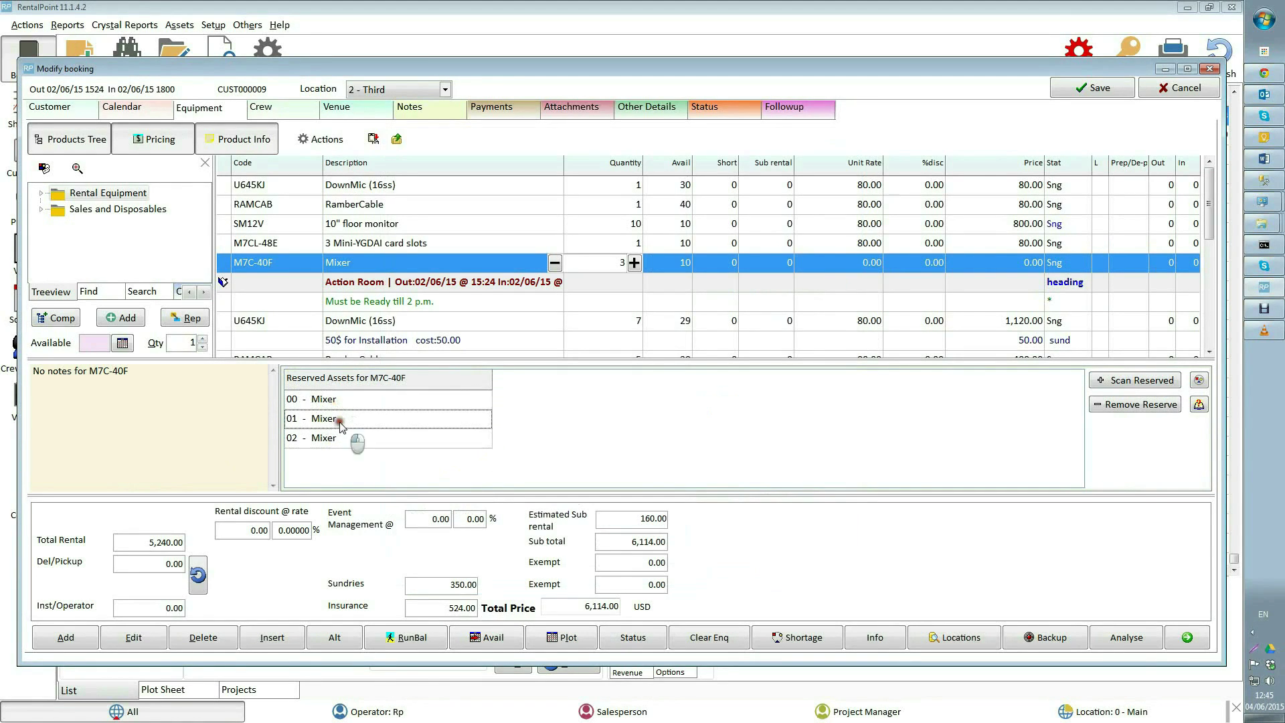
pyautogui.click(337, 441)
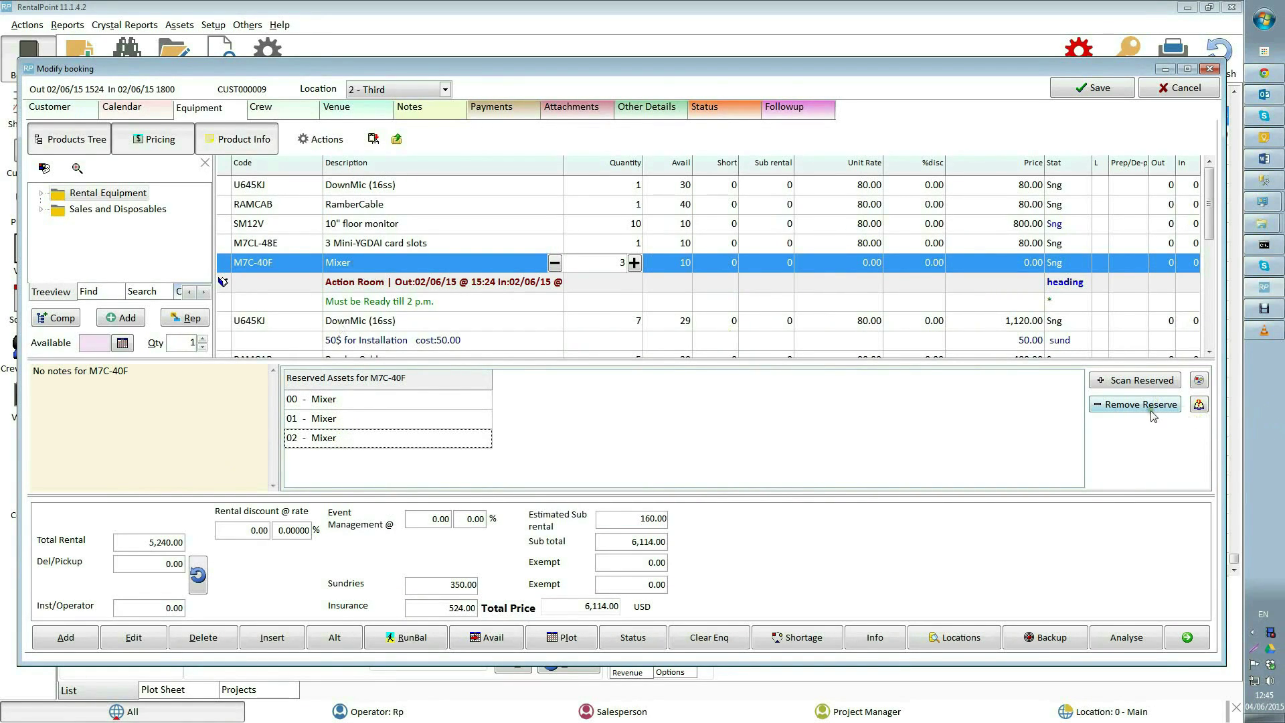
pyautogui.click(373, 423)
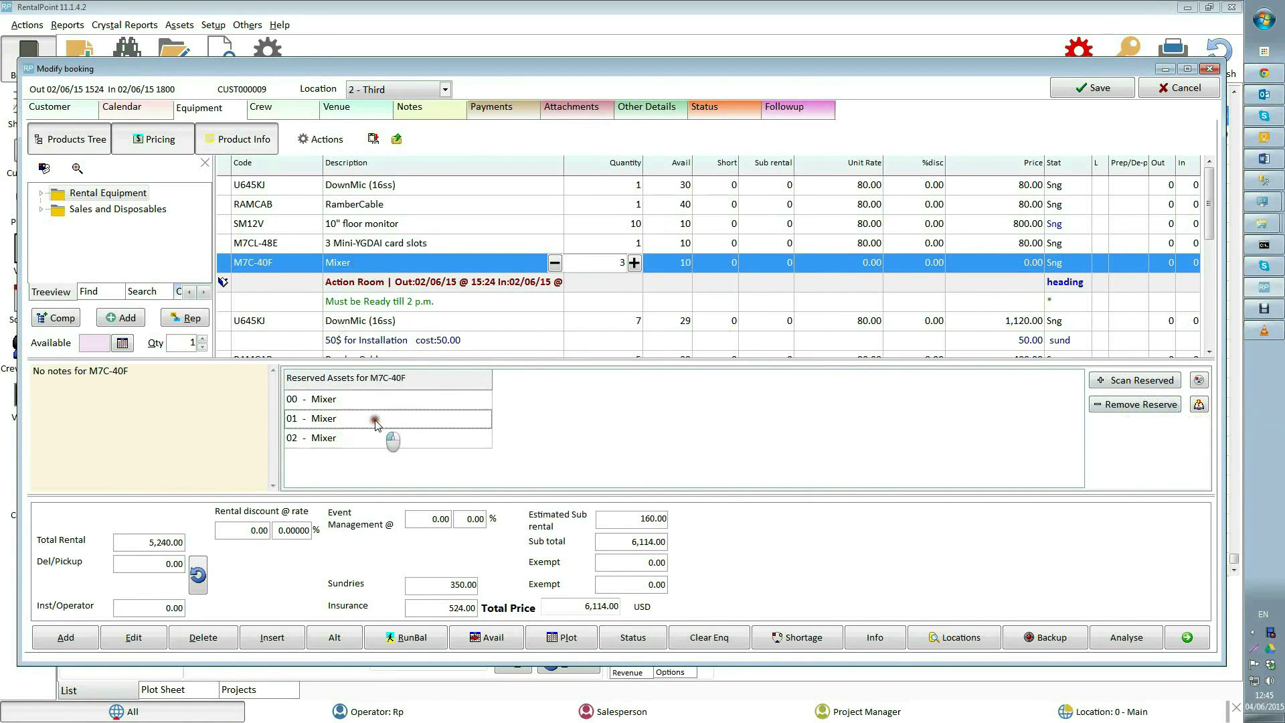
pyautogui.click(364, 402)
pyautogui.click(348, 420)
pyautogui.click(347, 440)
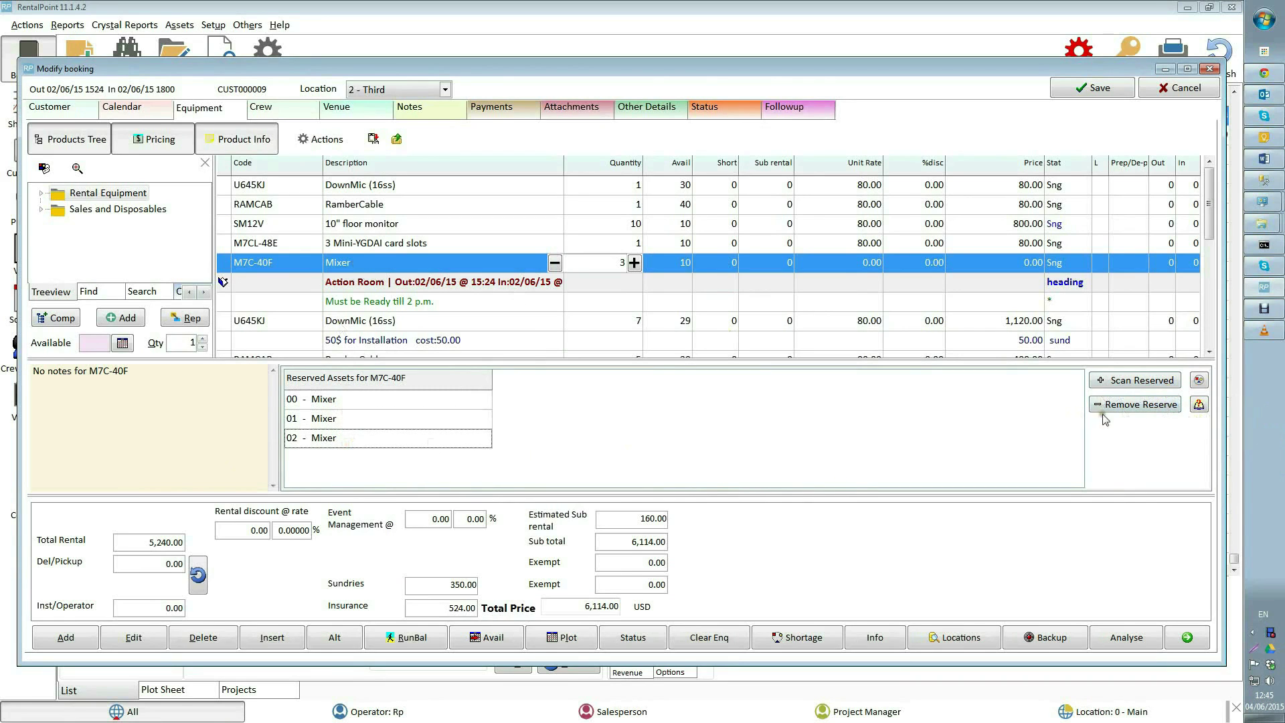
pyautogui.click(1136, 404)
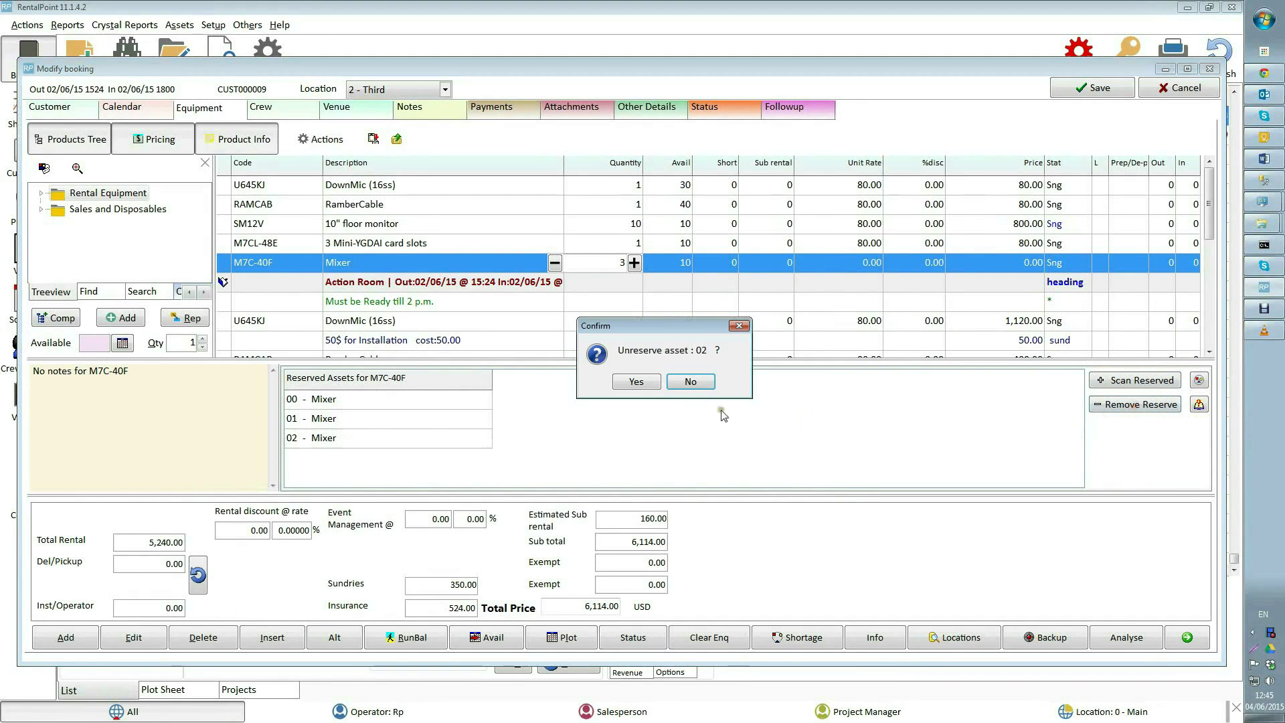
pyautogui.click(637, 382)
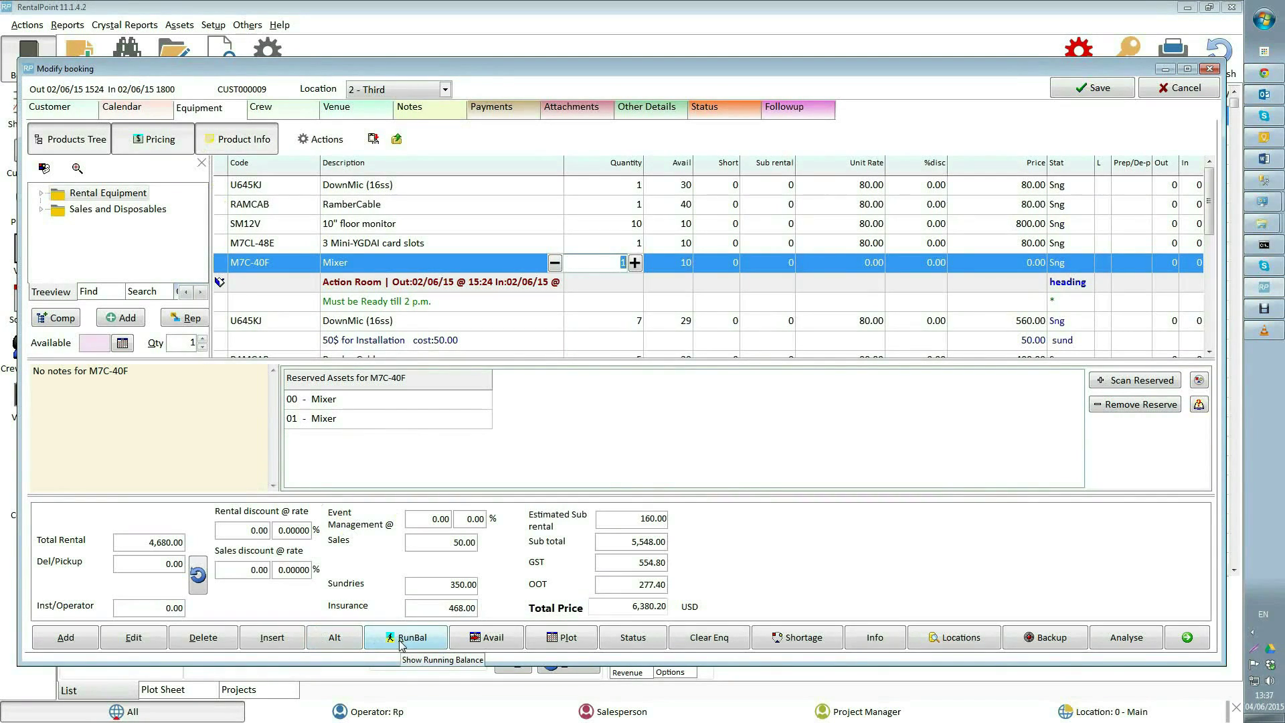
pyautogui.click(402, 639)
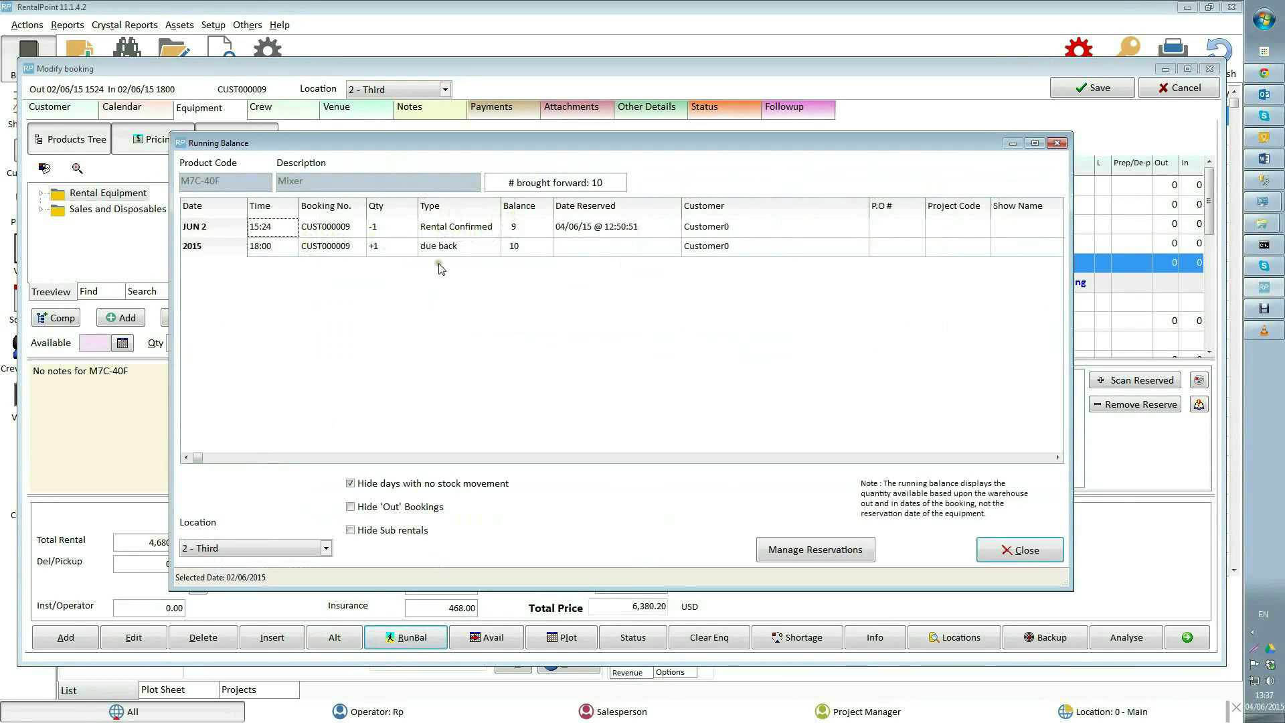
pyautogui.click(1019, 550)
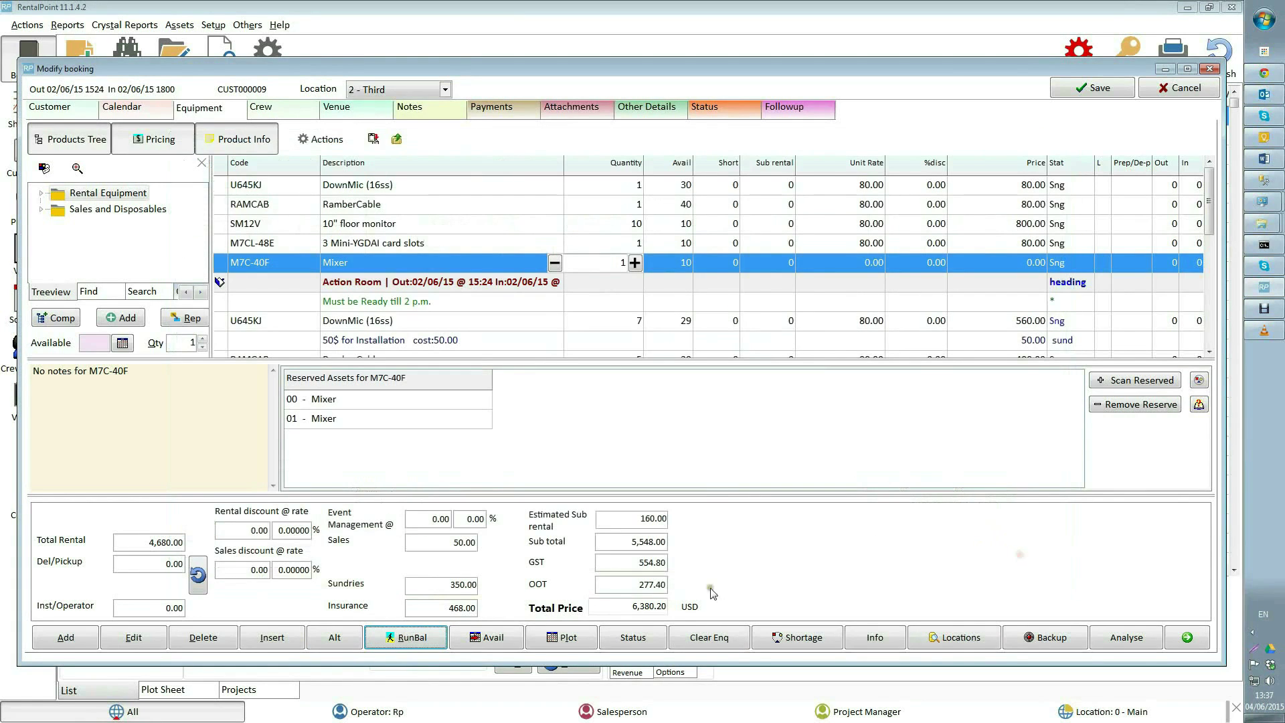
pyautogui.click(498, 641)
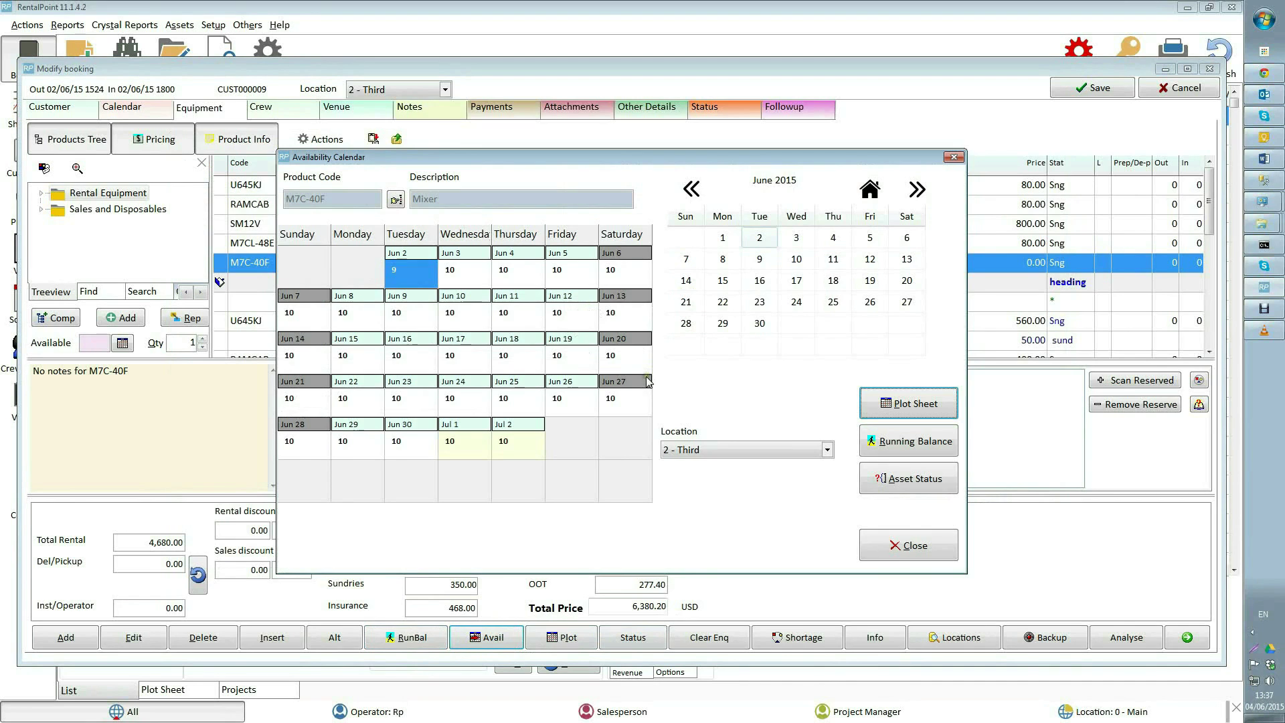
pyautogui.click(912, 545)
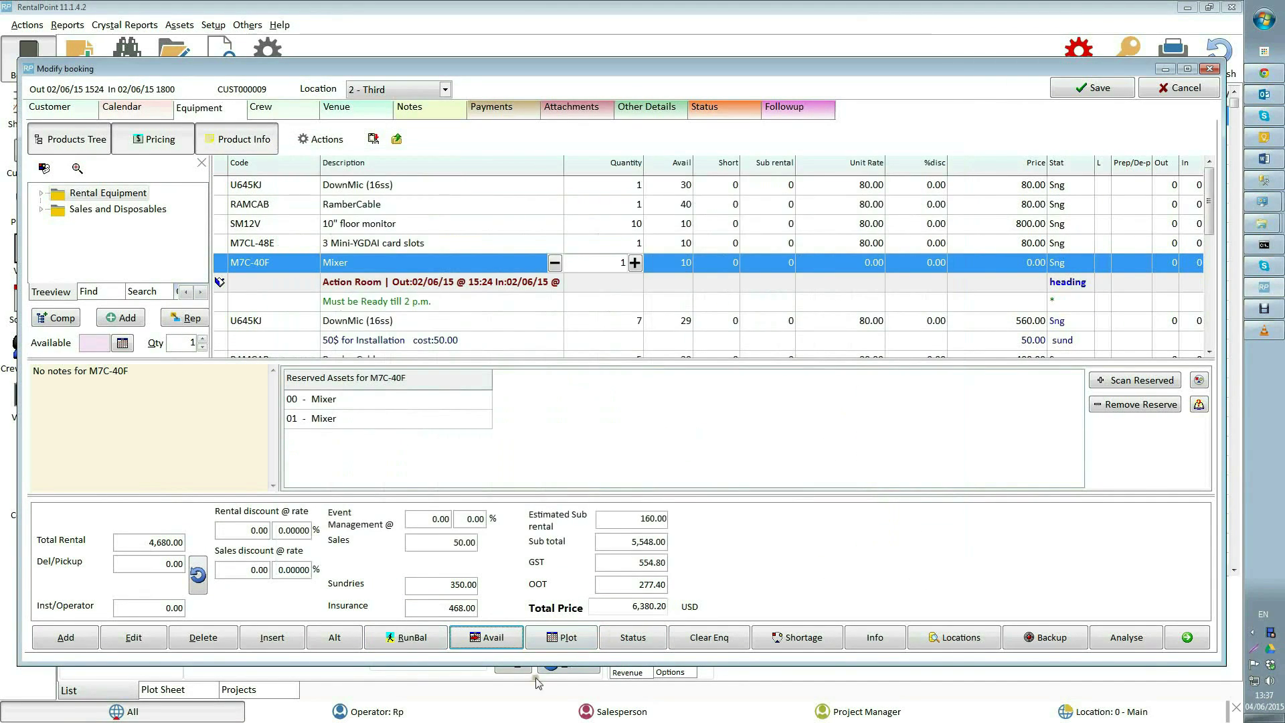
# - Plot the Mixer's booking schedule and check the Tuesday booking's details
pyautogui.click(570, 635)
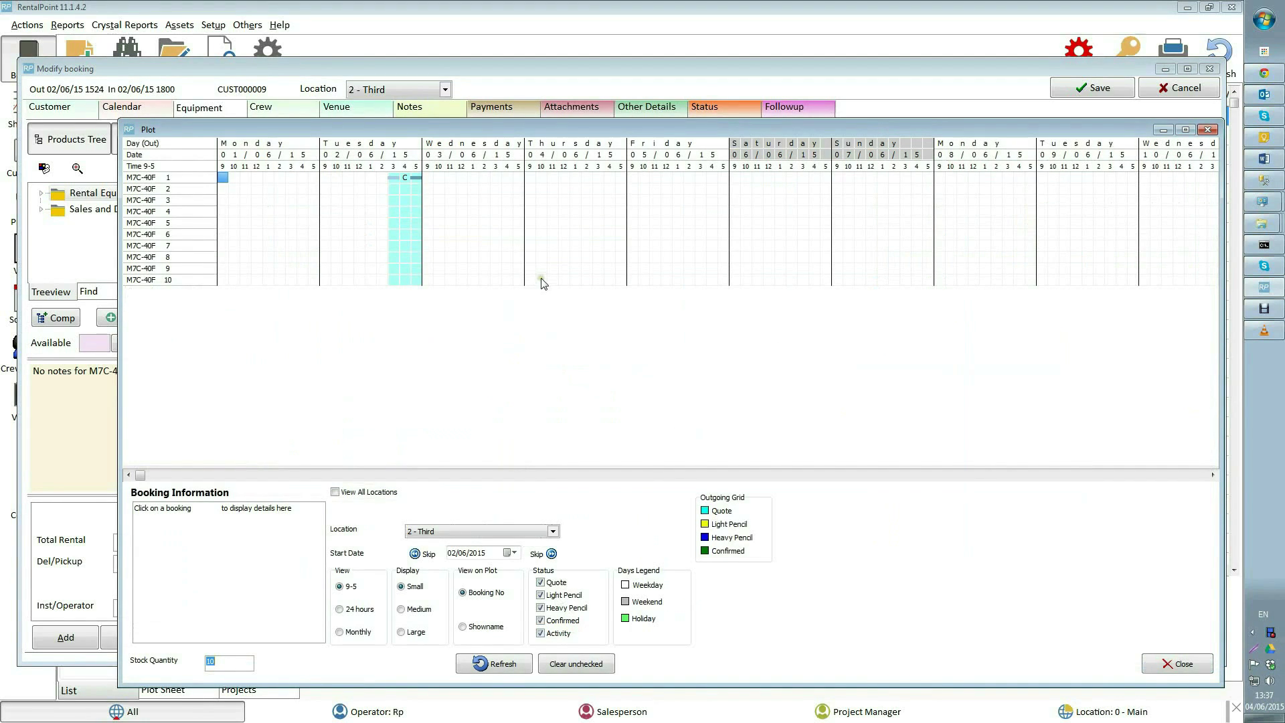
pyautogui.click(405, 179)
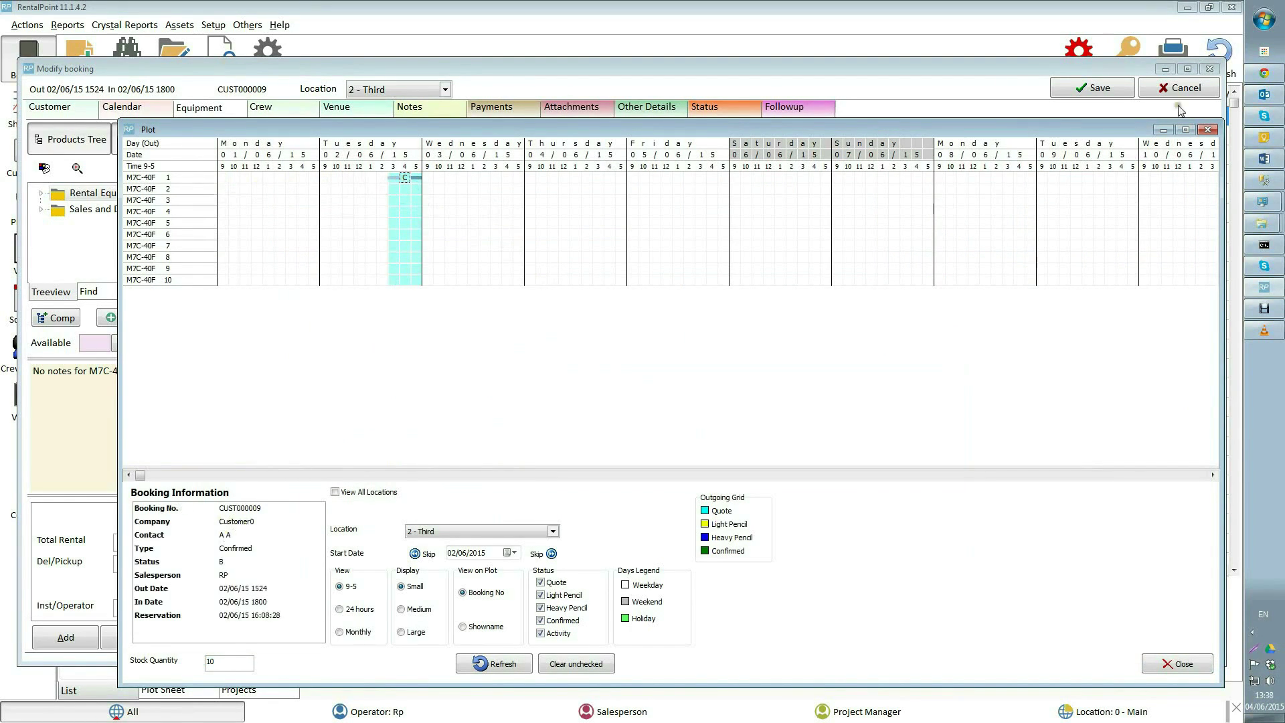
pyautogui.click(1206, 130)
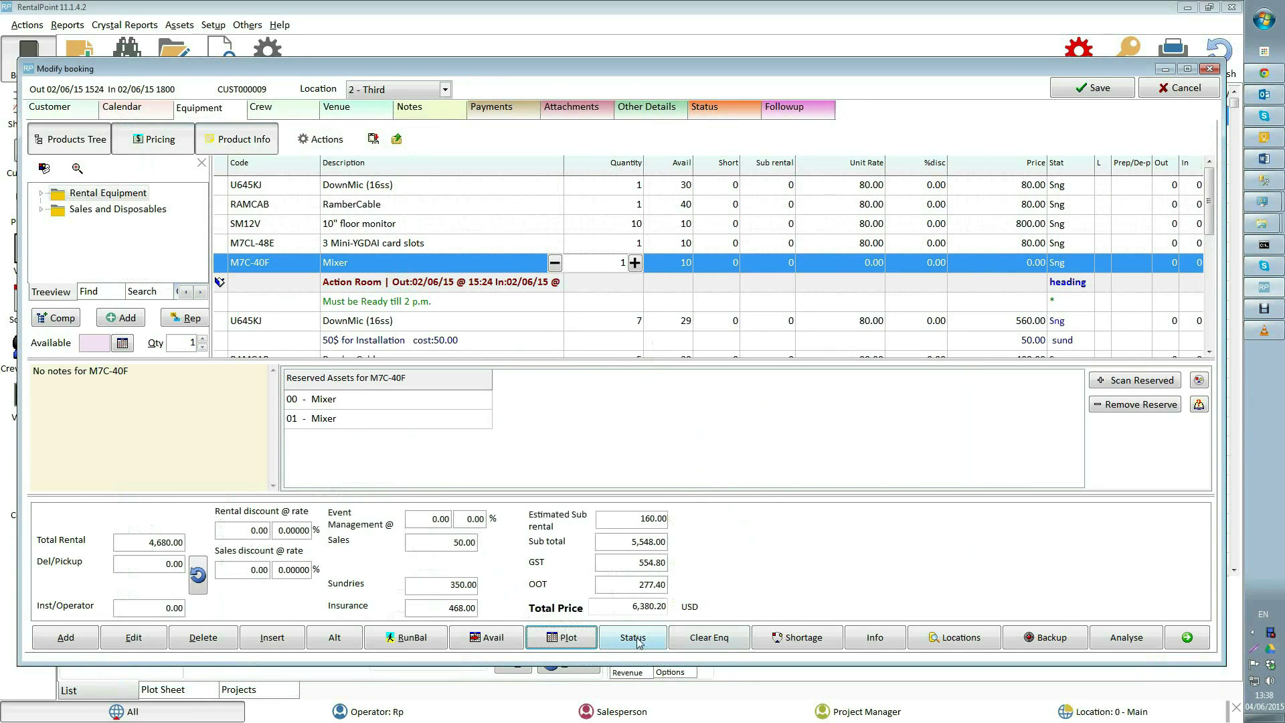
# - Check the Mixer's asset status across all locations, confirming all 10 units are In Warehouse
pyautogui.click(632, 638)
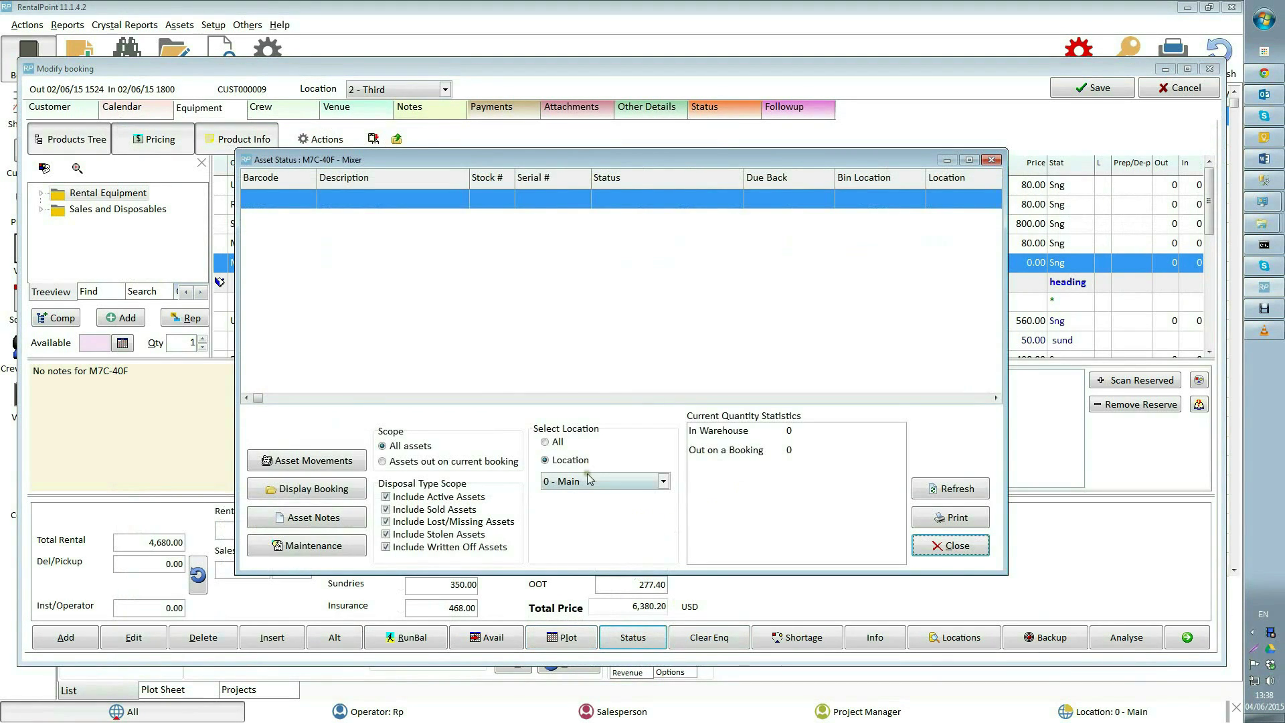
pyautogui.click(560, 447)
pyautogui.click(961, 491)
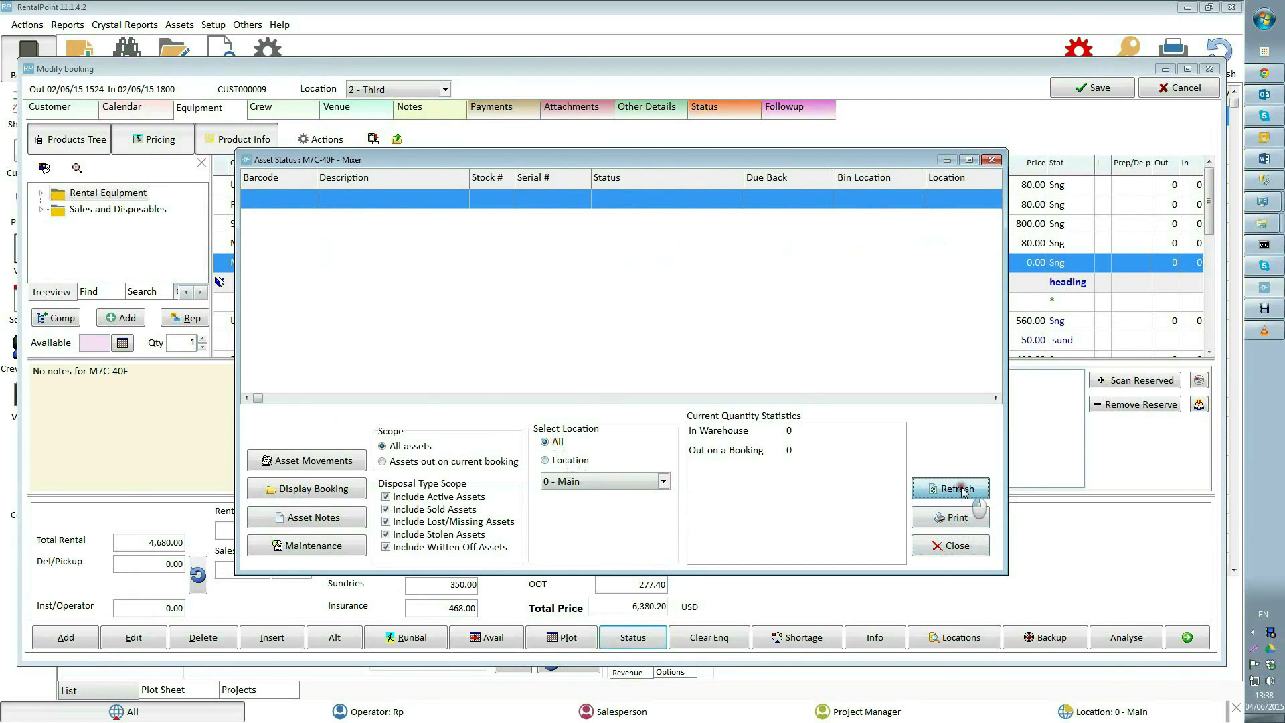
pyautogui.click(435, 238)
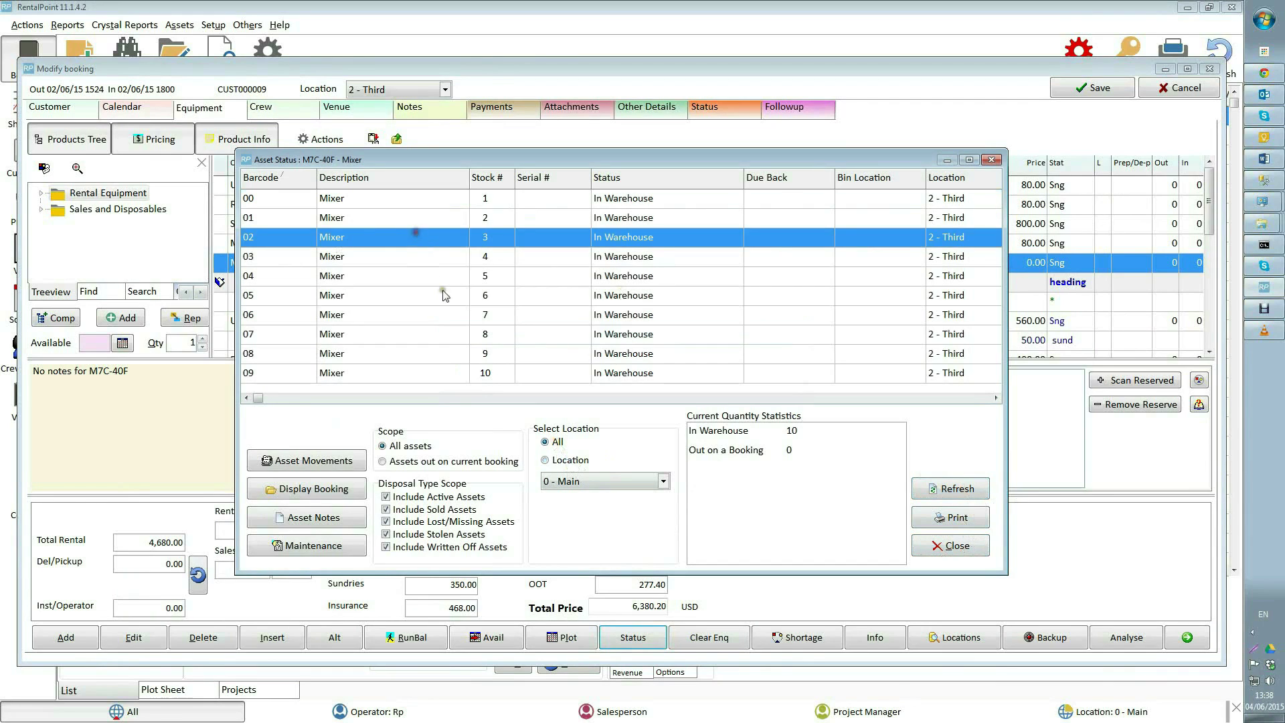
pyautogui.click(400, 334)
pyautogui.press('Down')
pyautogui.press('Down')
pyautogui.press('Home')
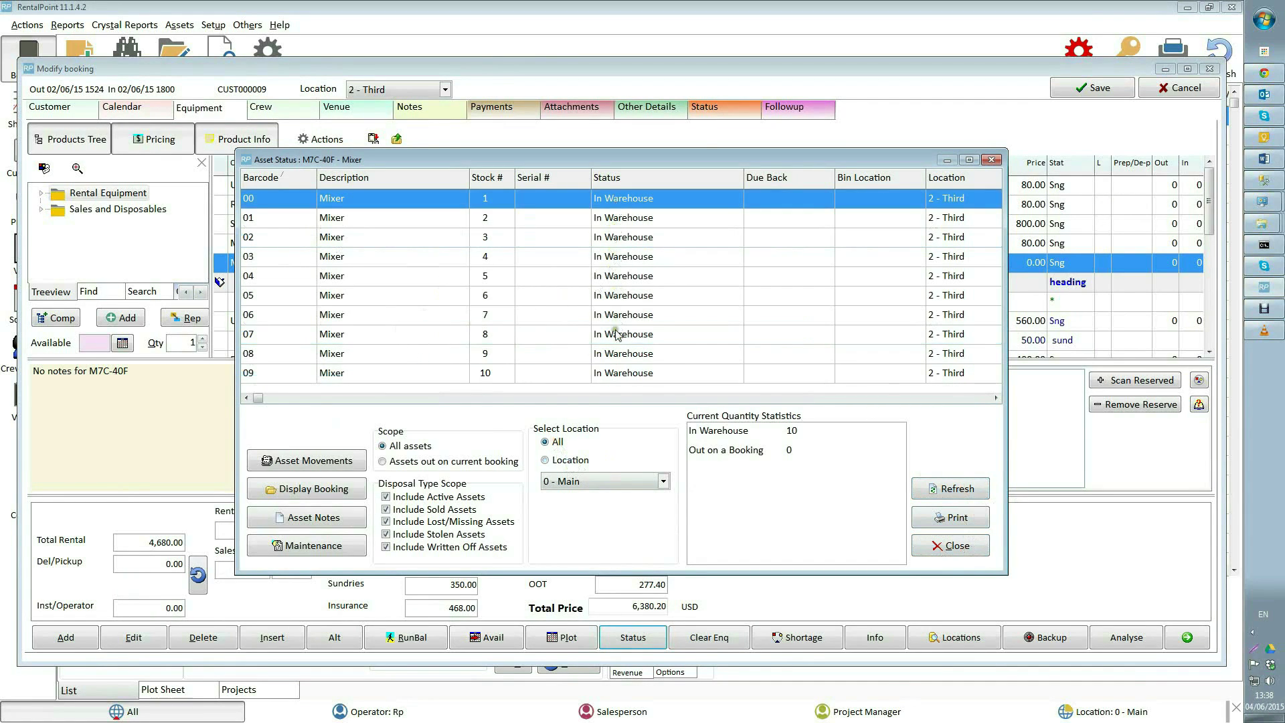
pyautogui.click(965, 547)
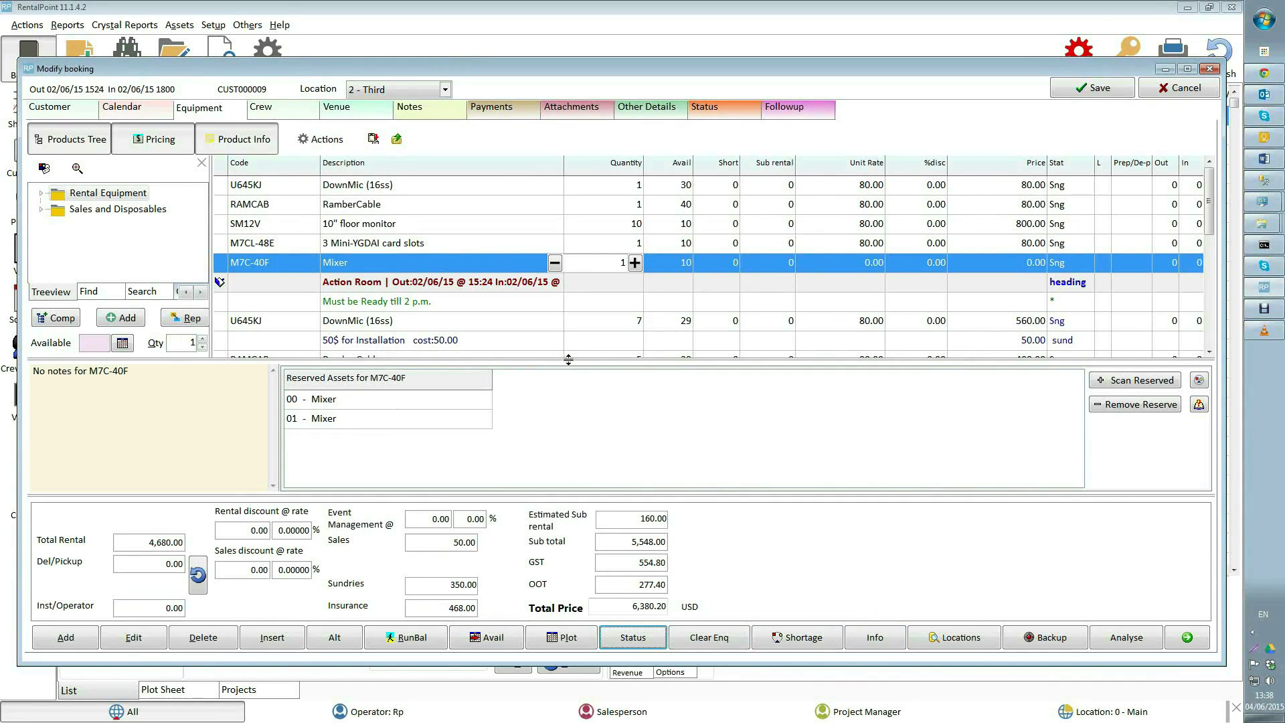
# - Add the SCENEAUD package from Rental Equipment > RentalGroup to the booking
pyautogui.moveTo(568, 359); pyautogui.dragTo(569, 413)
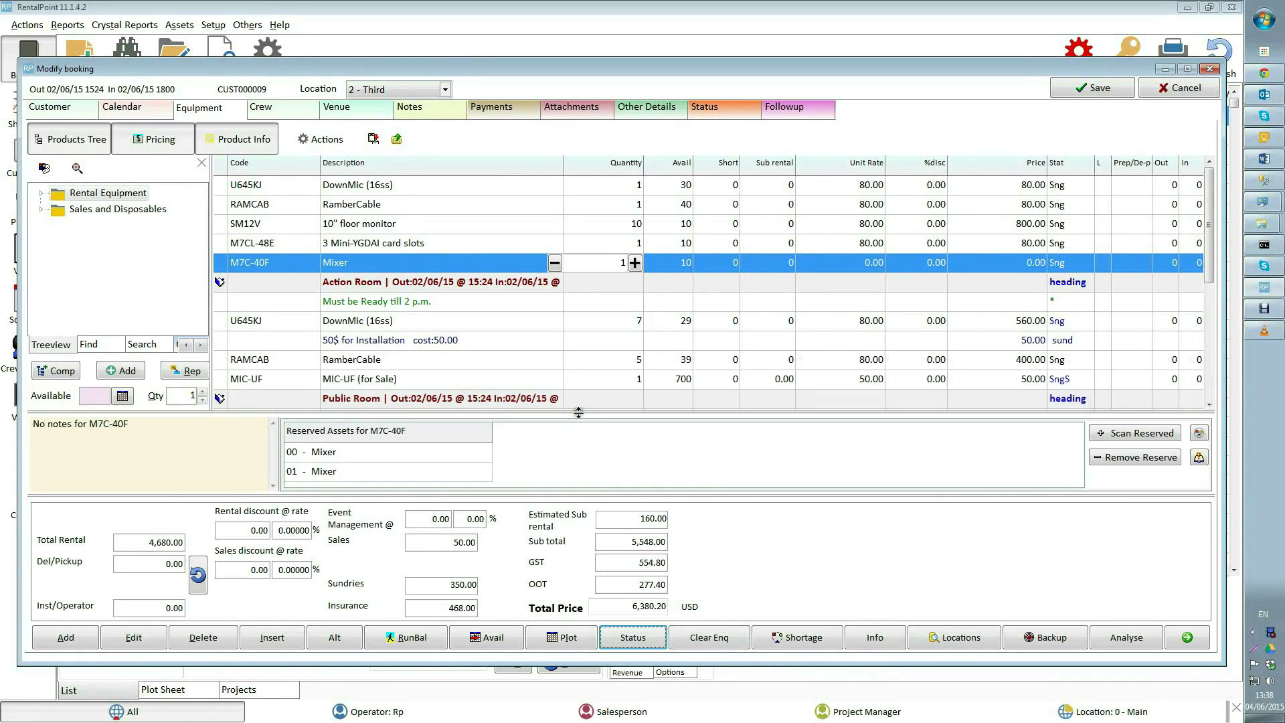
pyautogui.click(42, 194)
pyautogui.click(59, 209)
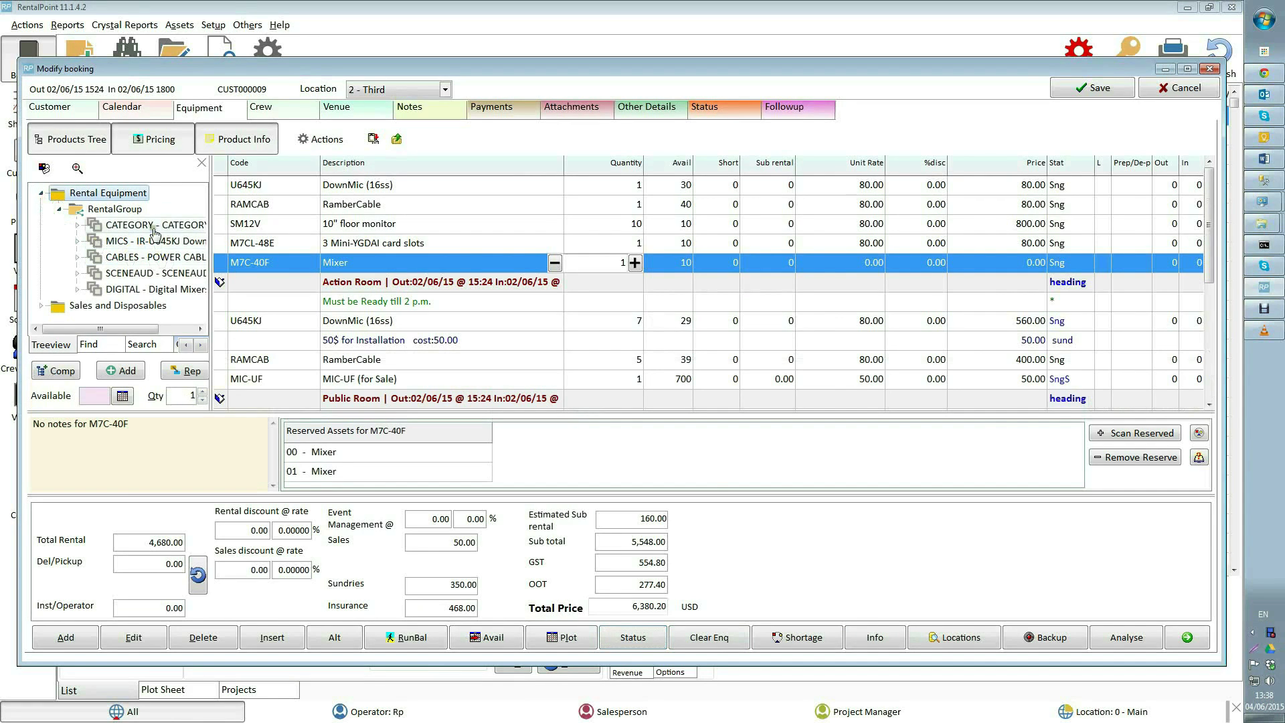
pyautogui.moveTo(210, 241); pyautogui.dragTo(271, 241)
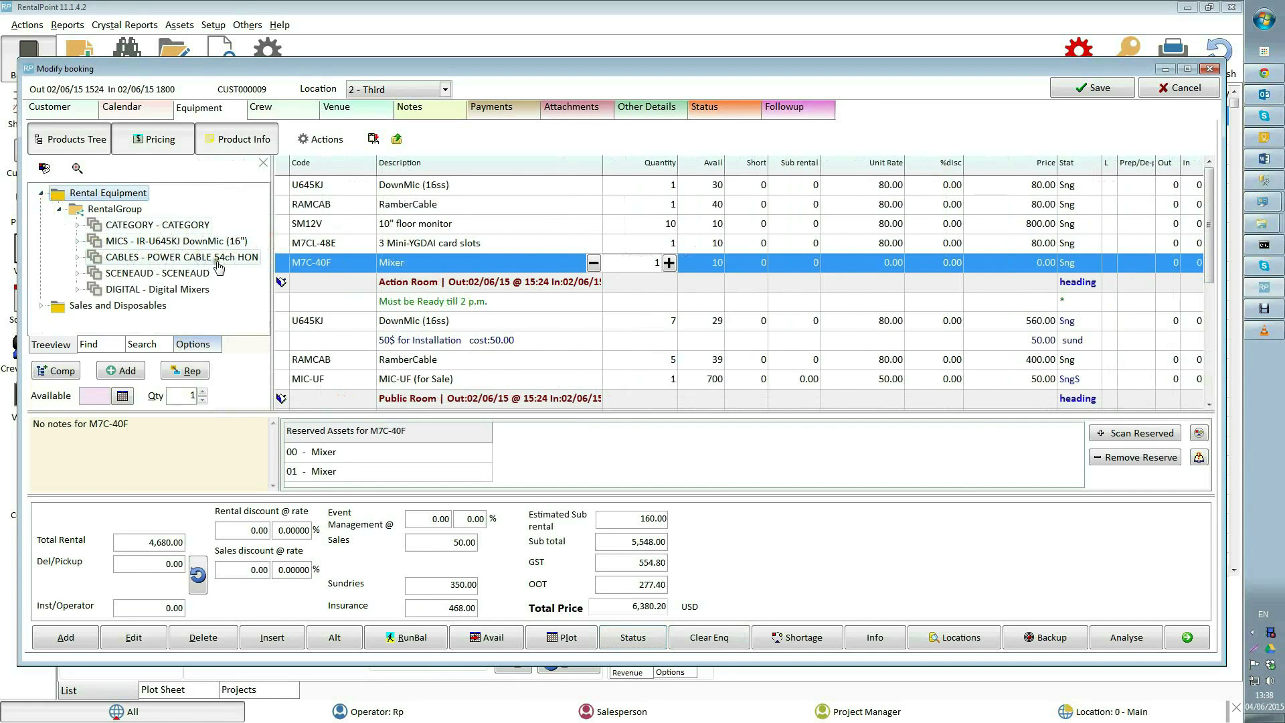
pyautogui.doubleClick(138, 274)
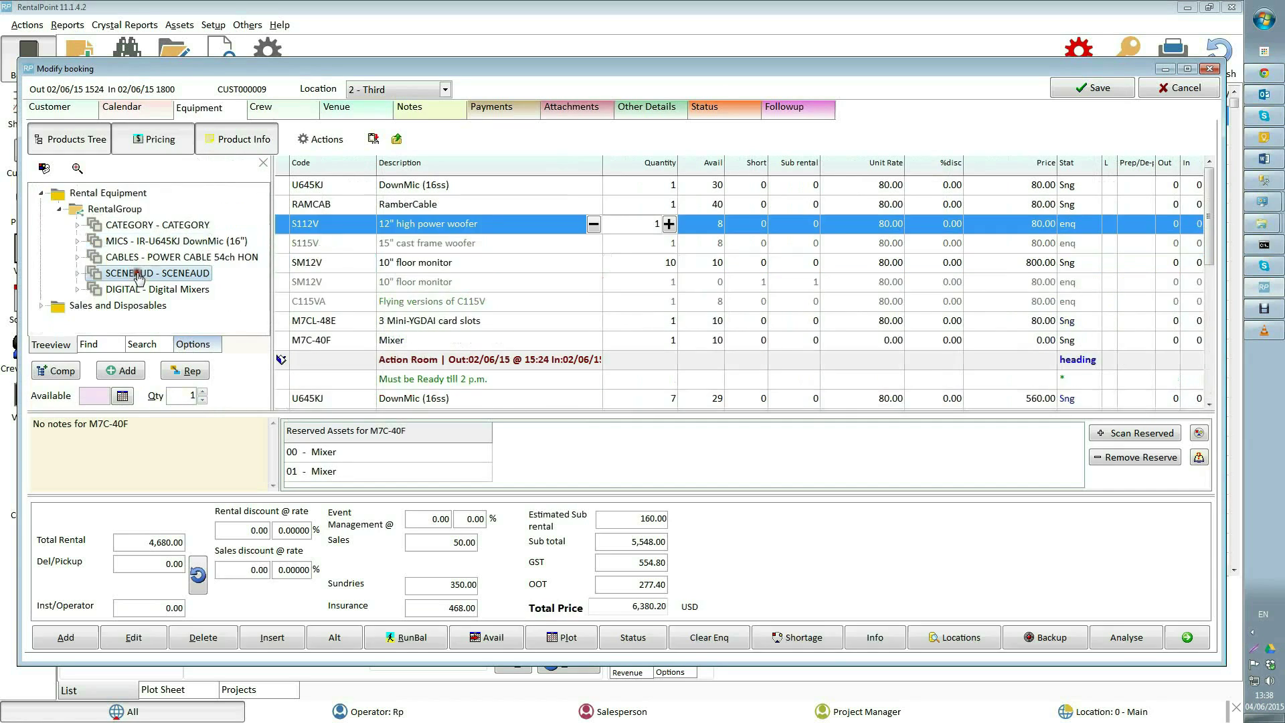
# - Choose the S115V 15" cast frame woofer, clear the other enquiry alternatives, and list shortages
pyautogui.click(478, 245)
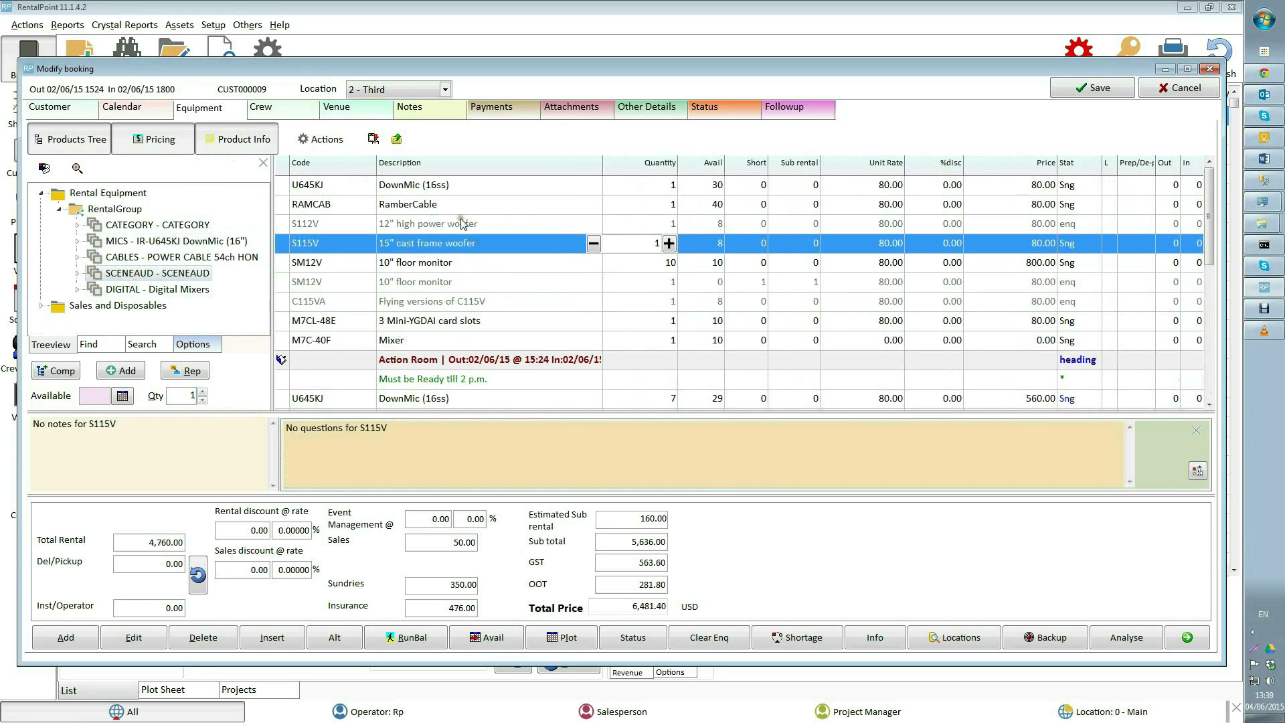
pyautogui.click(462, 223)
pyautogui.click(723, 639)
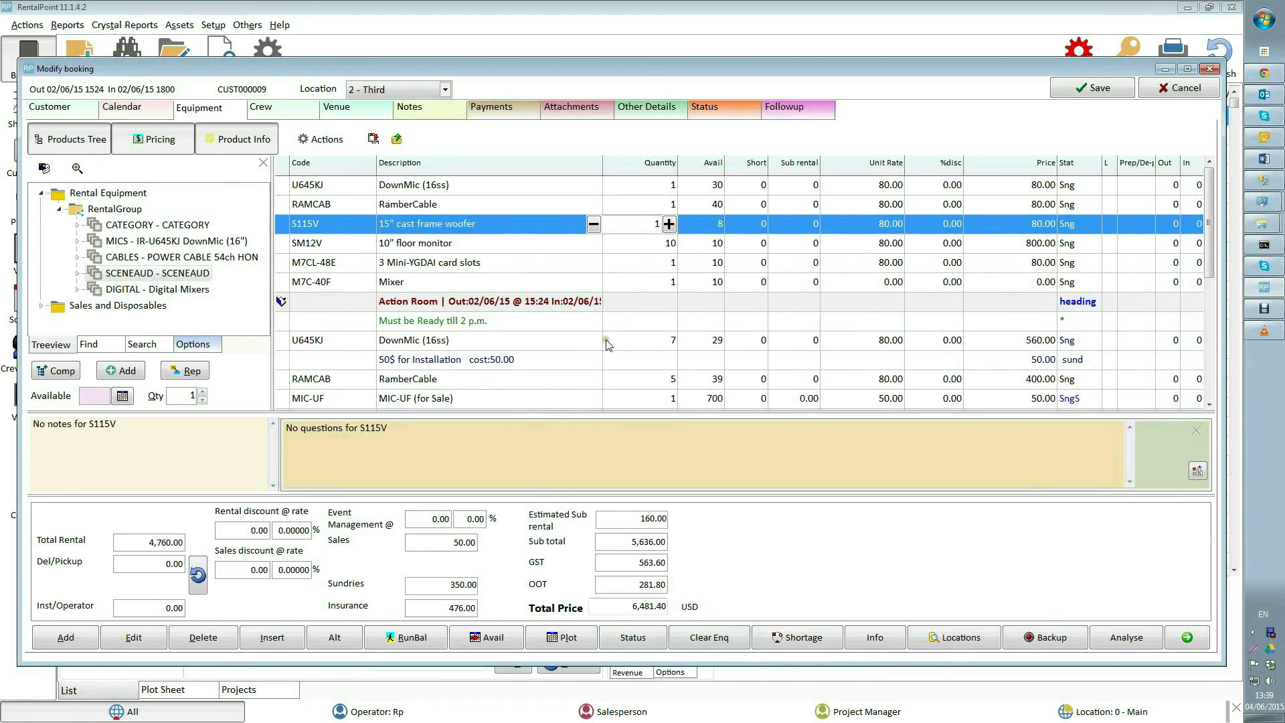
pyautogui.click(797, 635)
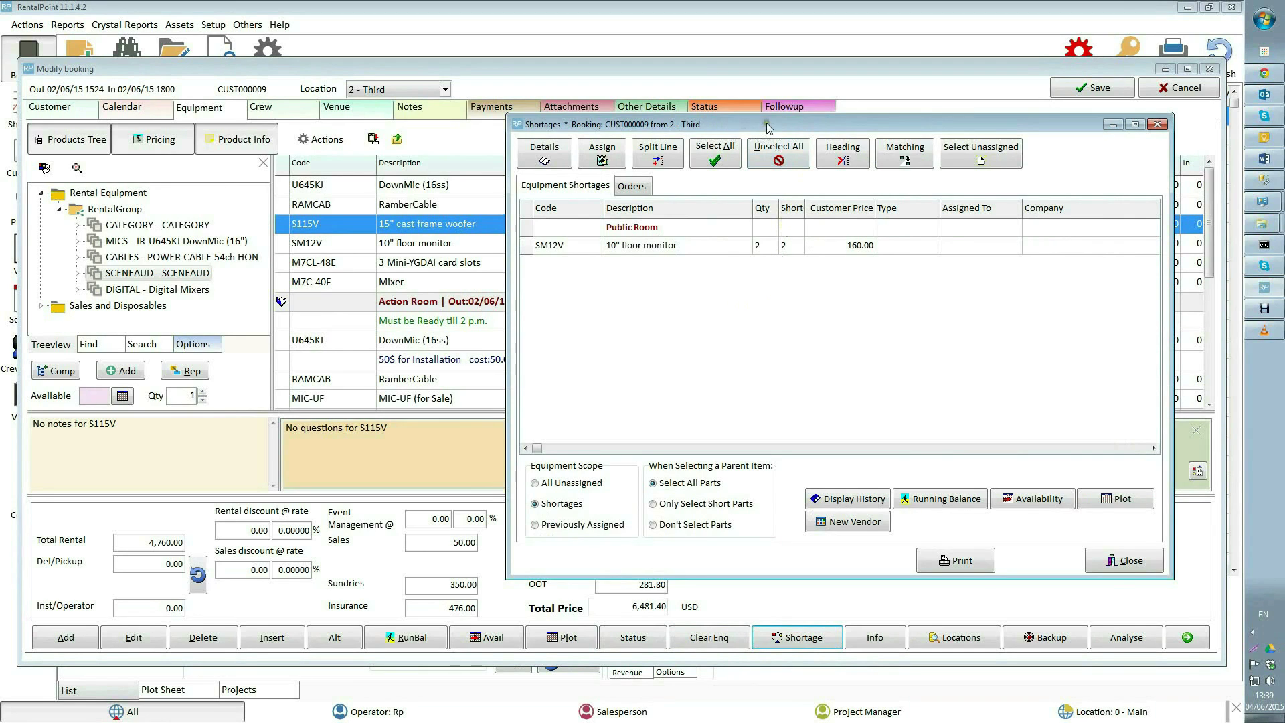
# - Close the Shortages list, then review the S115V woofer's product info, which has no notes
pyautogui.moveTo(762, 123); pyautogui.dragTo(586, 104)
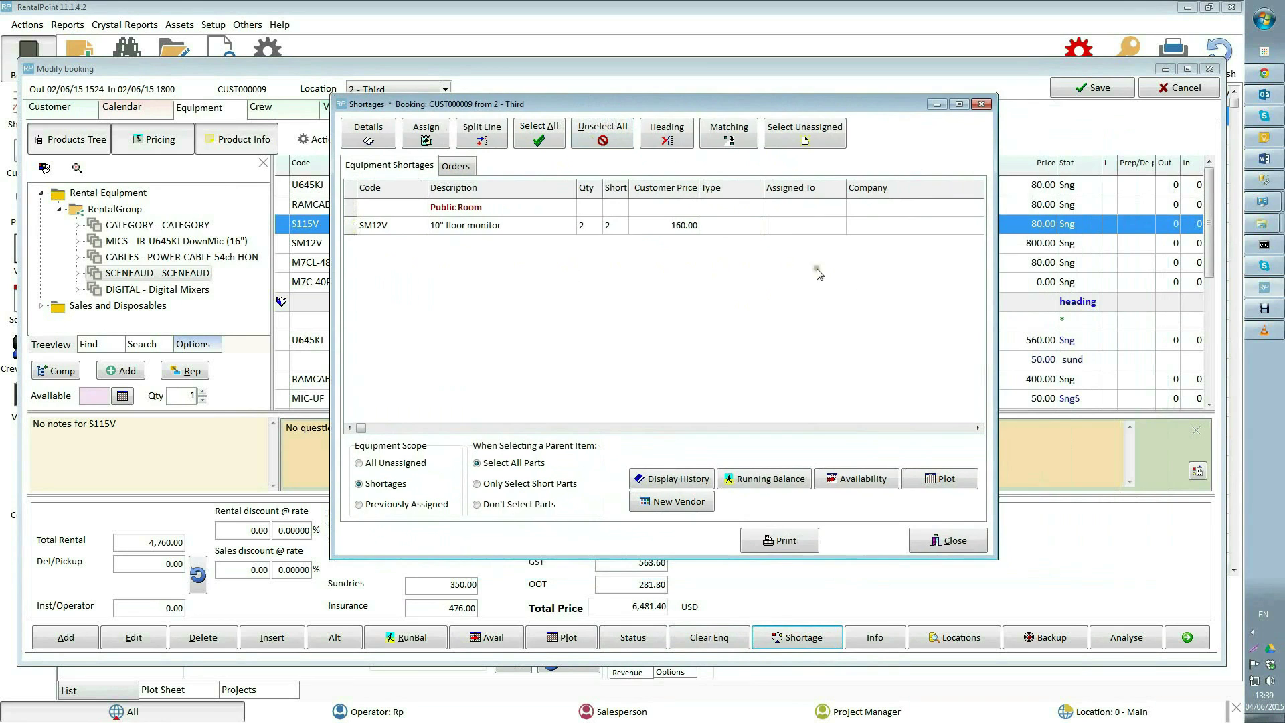
pyautogui.click(947, 542)
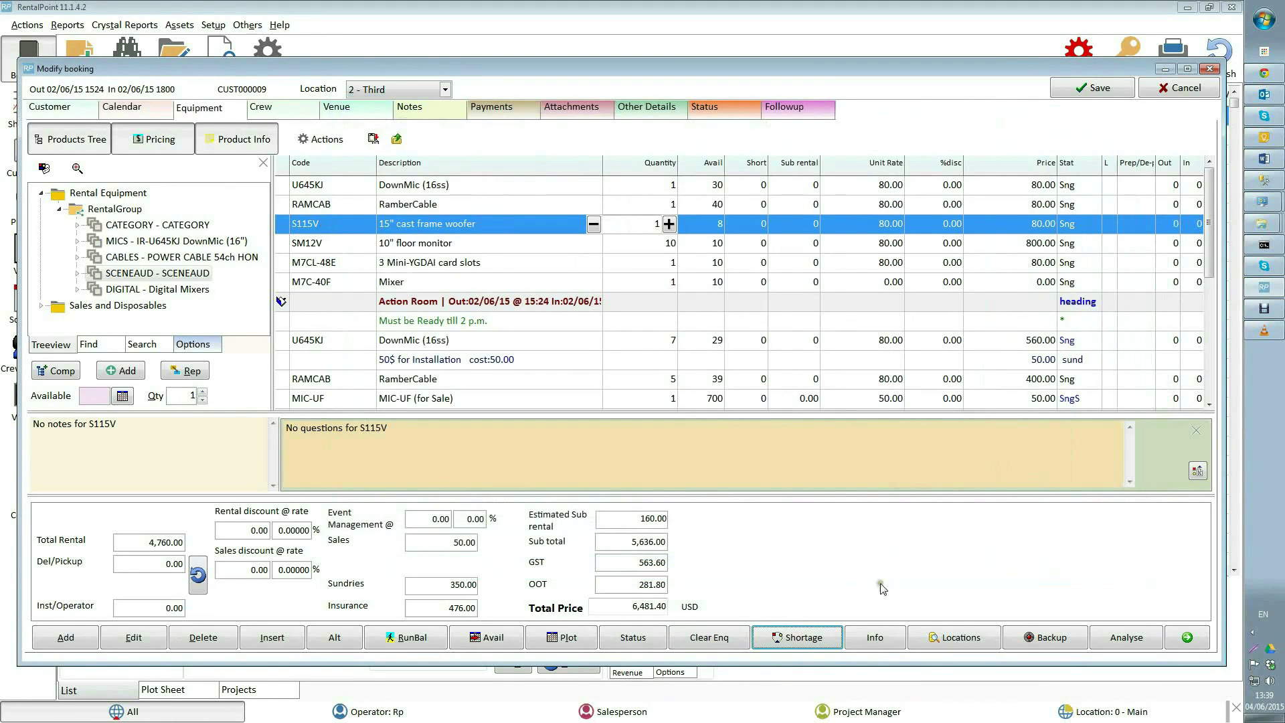
pyautogui.click(884, 641)
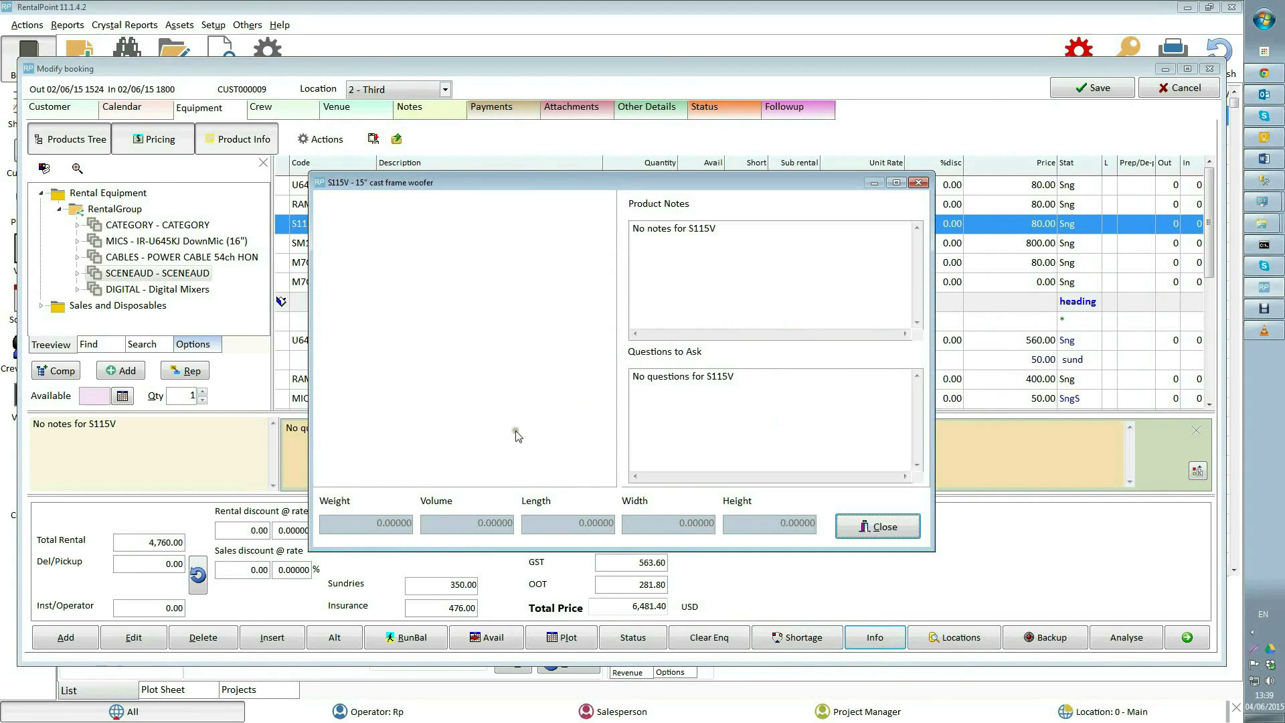
pyautogui.click(919, 183)
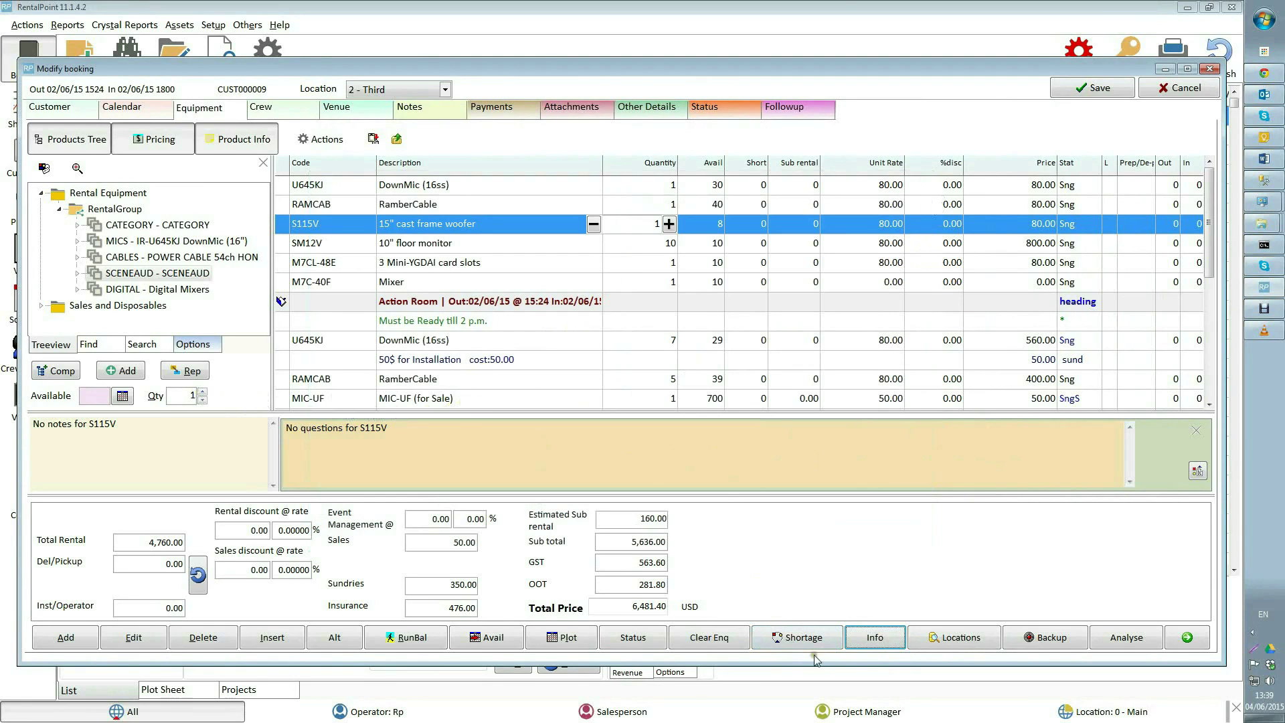
# - Check the woofer's location availability, then mark the Mixer and M7CL-48E as 50%-discounted backups
pyautogui.click(954, 637)
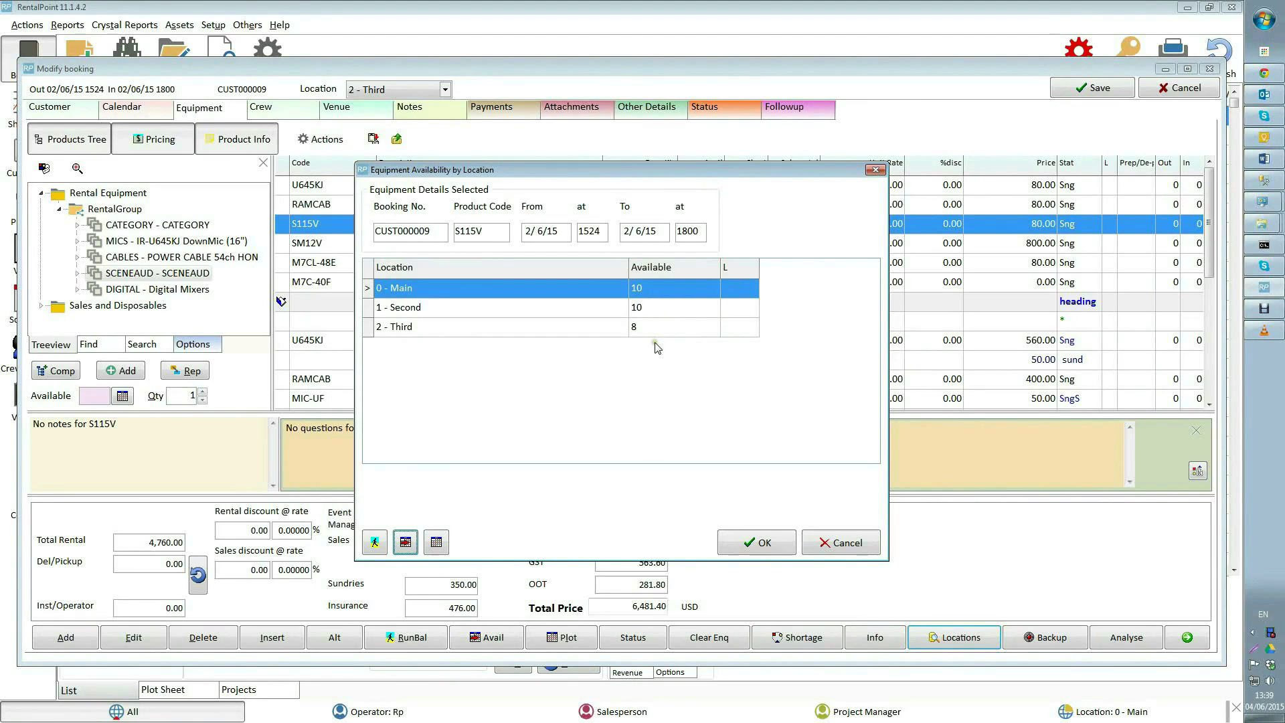
pyautogui.click(837, 549)
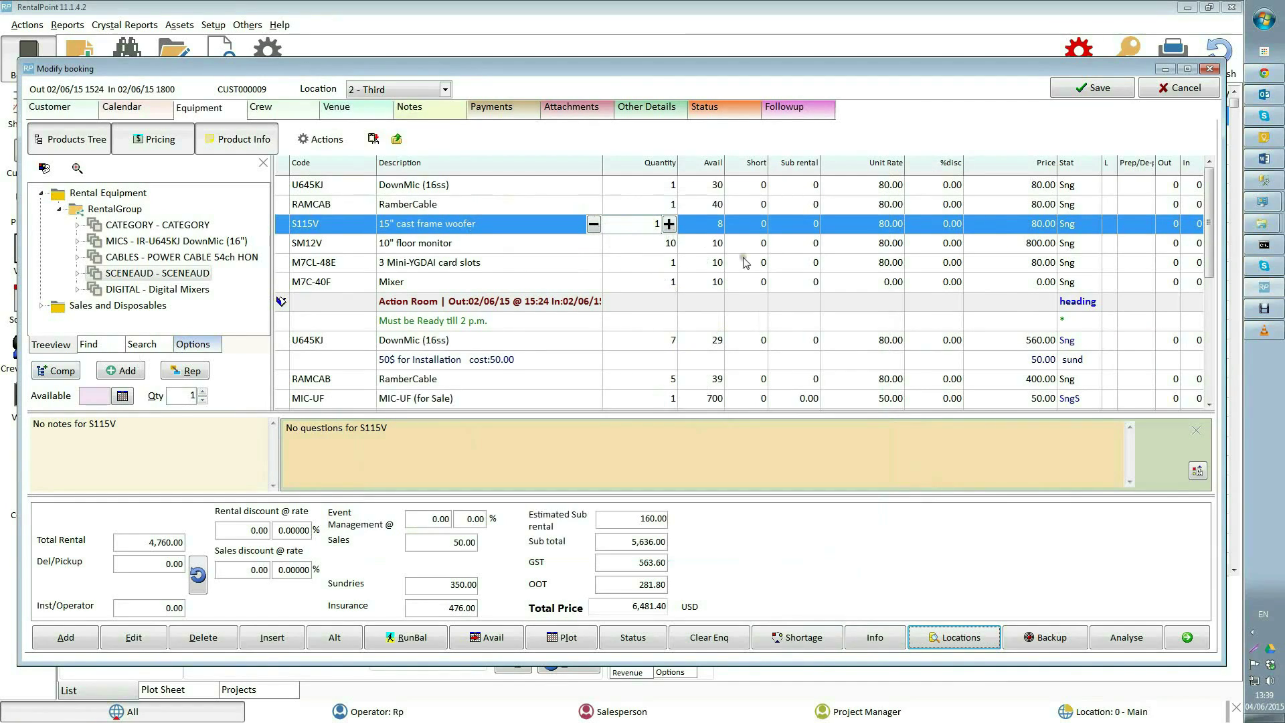
pyautogui.click(653, 282)
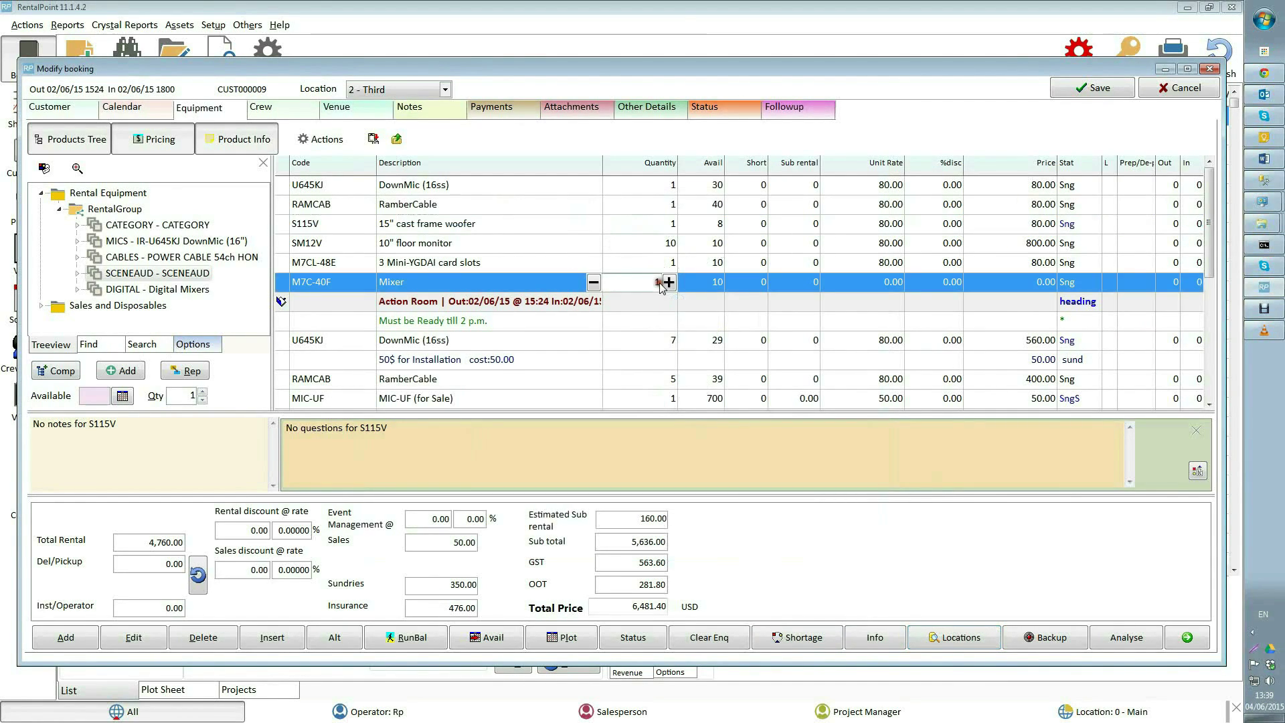
pyautogui.click(1049, 635)
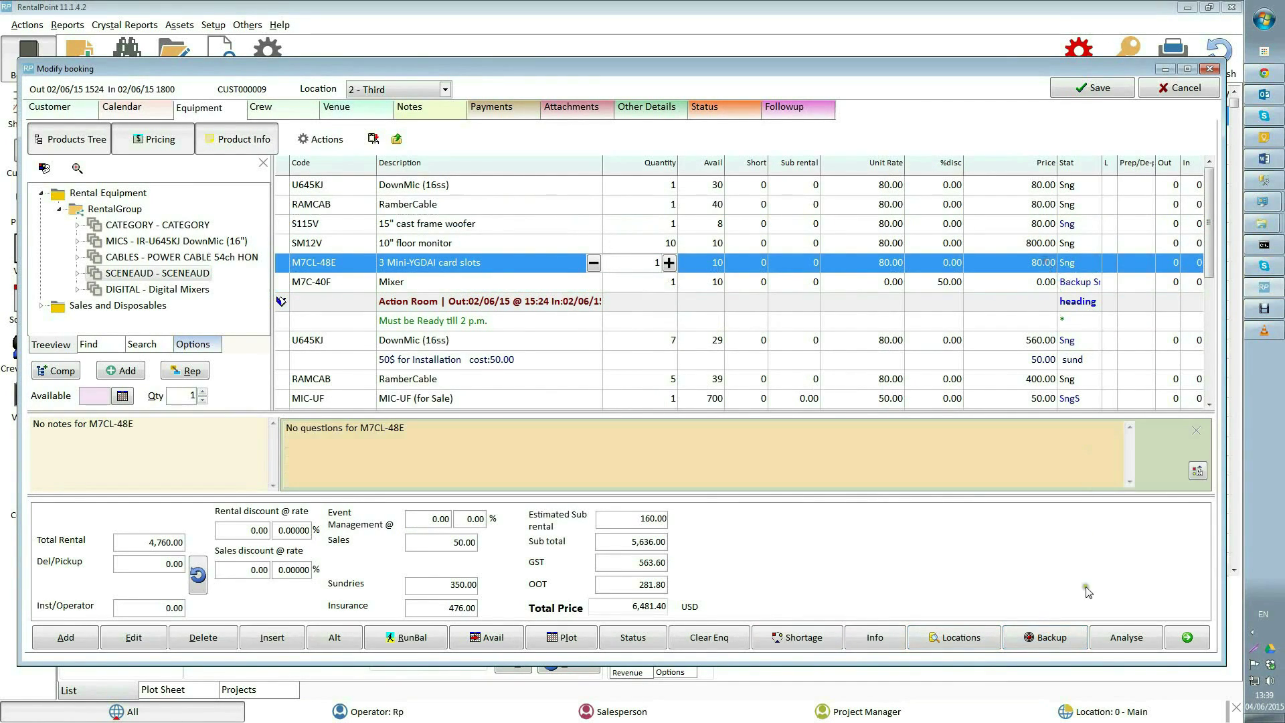
pyautogui.click(1069, 634)
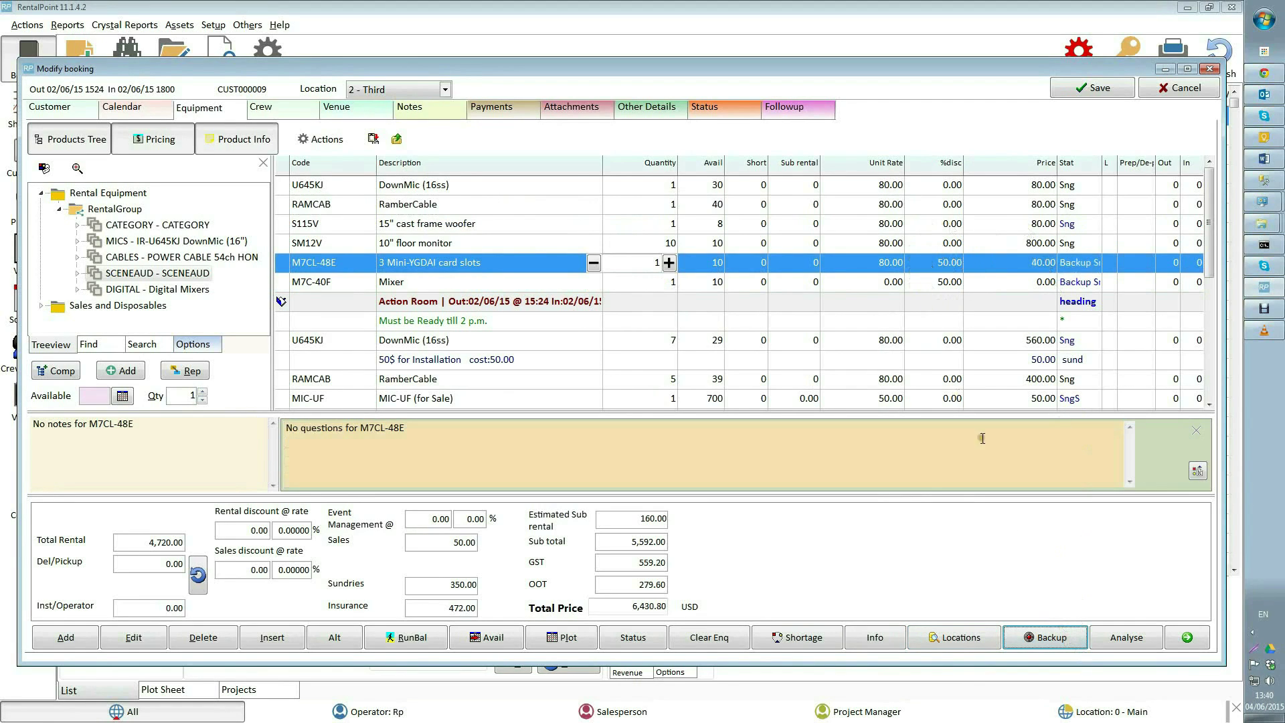
pyautogui.click(1127, 643)
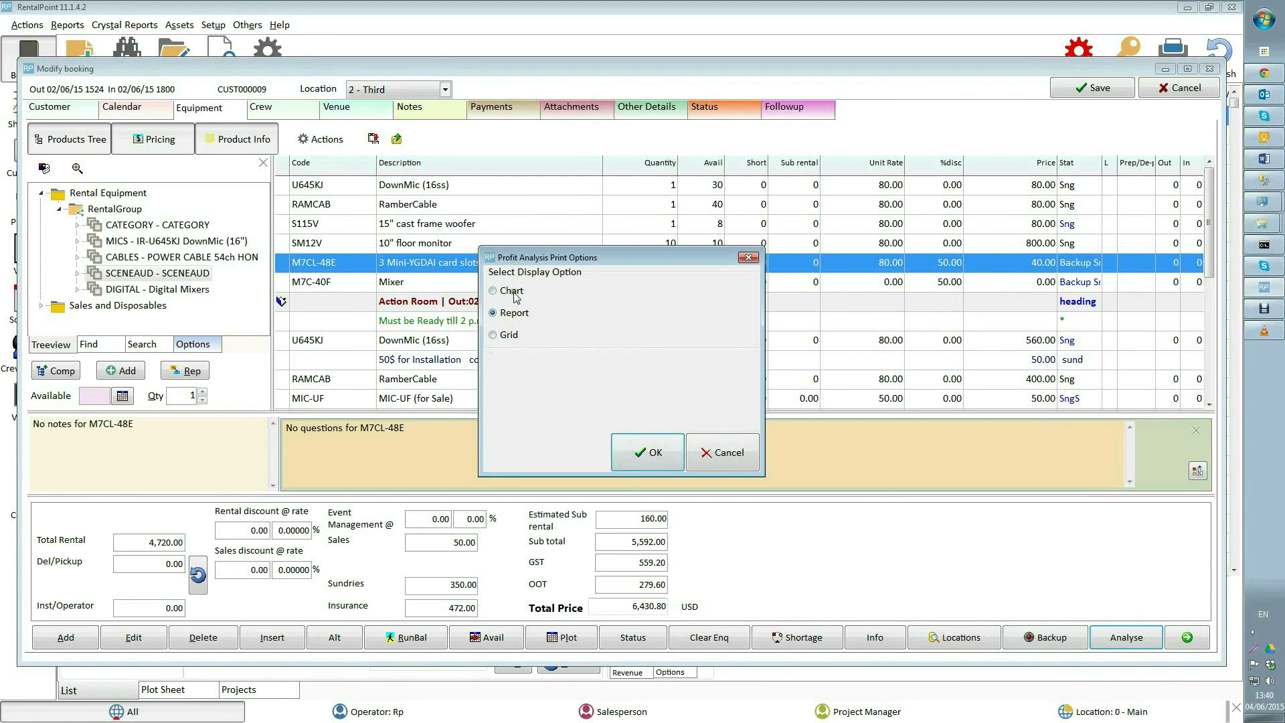
# - View the profit analysis pie chart showing 5,713.20 net profit, then close it and its options
pyautogui.click(639, 460)
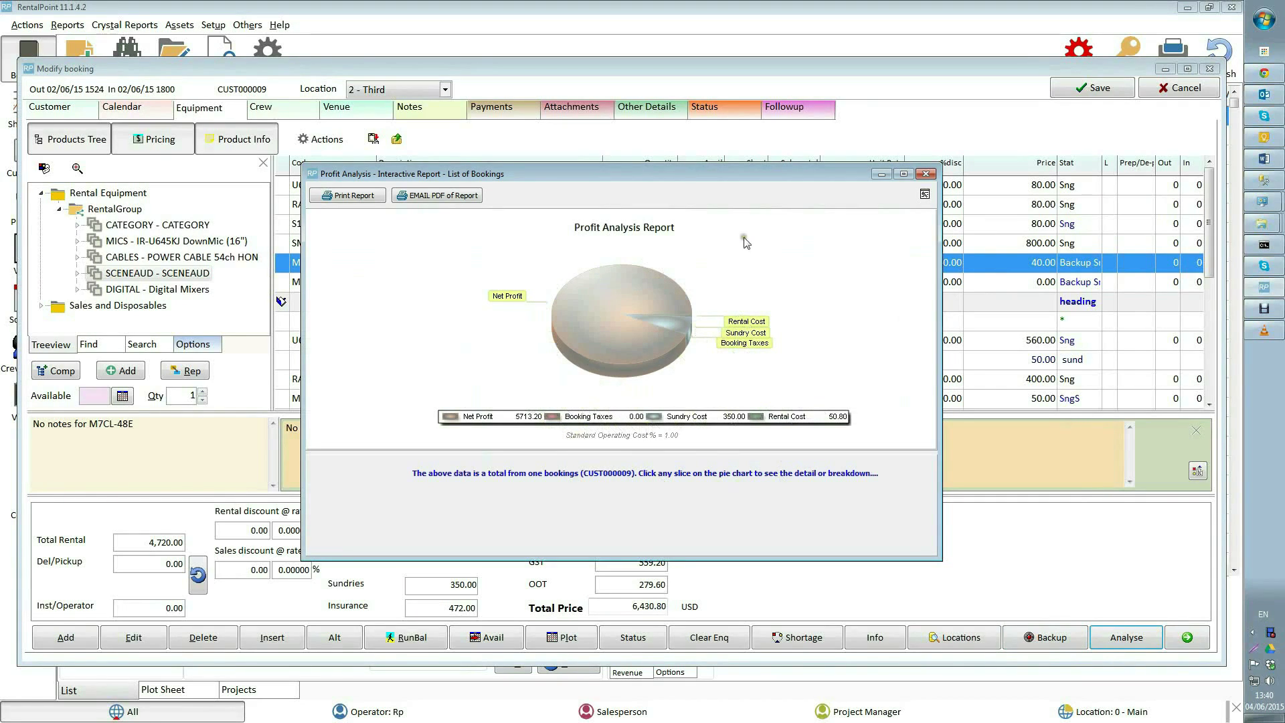
pyautogui.moveTo(682, 174); pyautogui.dragTo(417, 96)
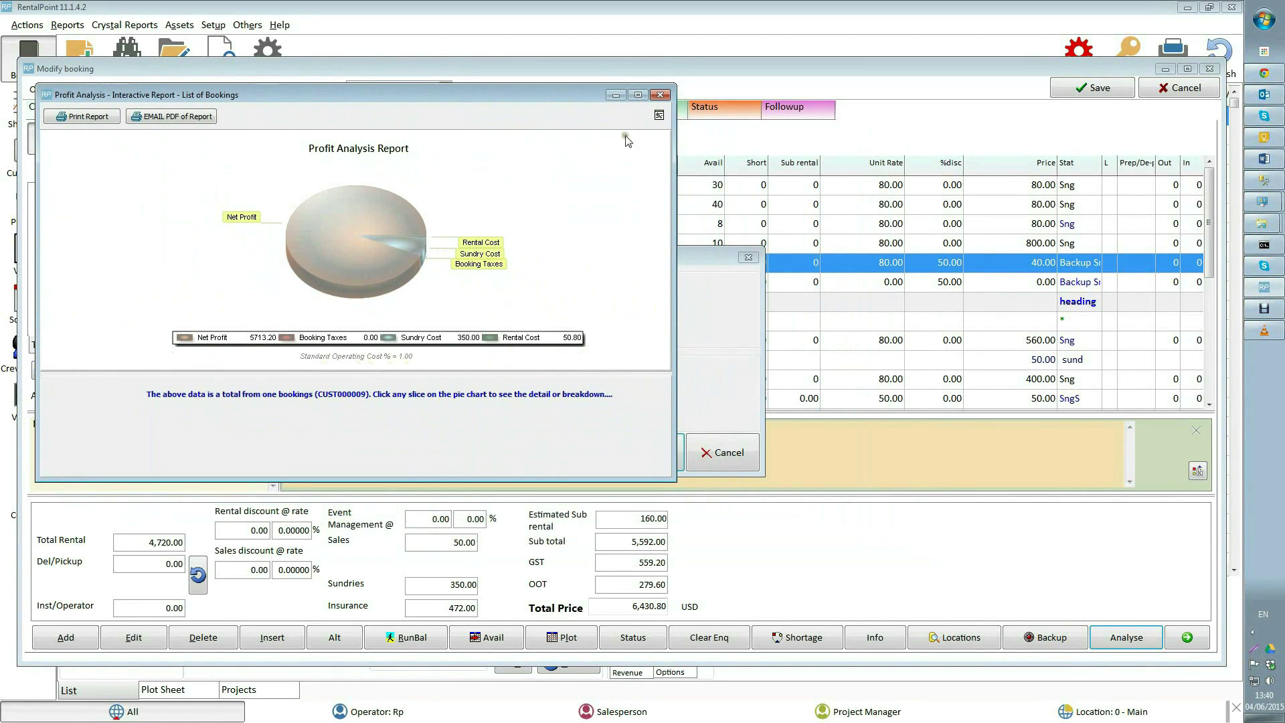
pyautogui.click(663, 96)
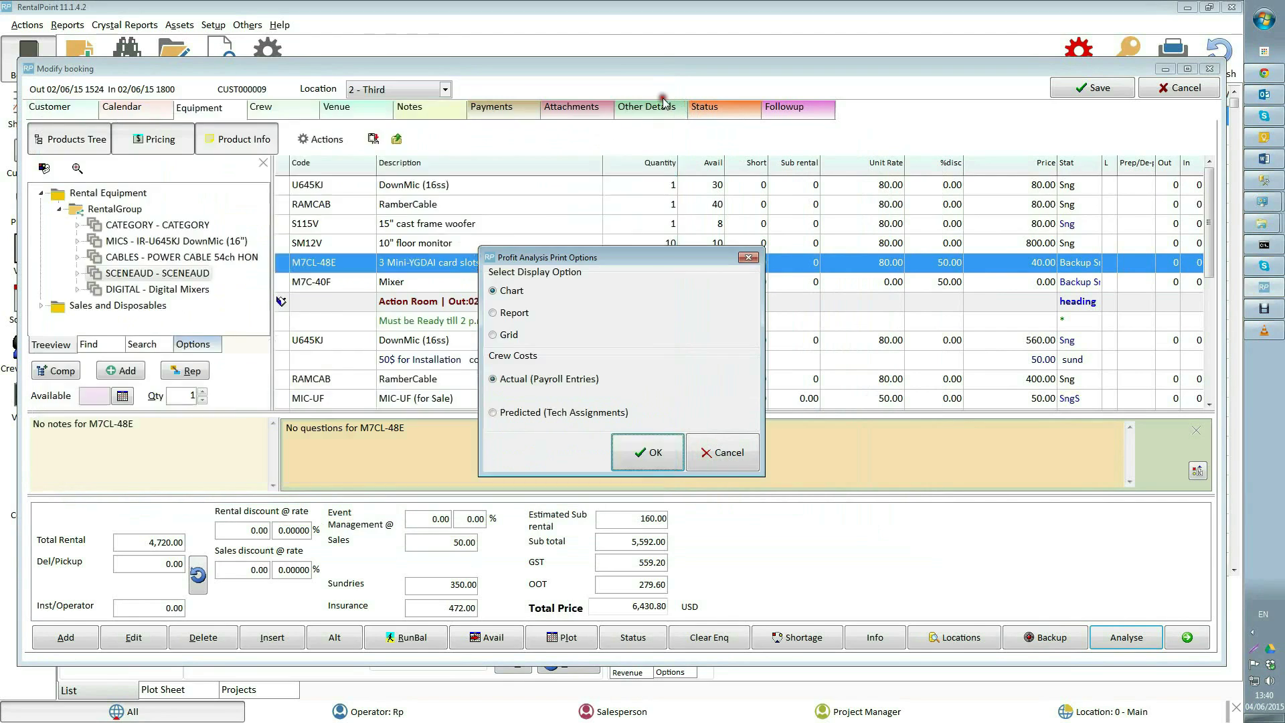
pyautogui.click(723, 452)
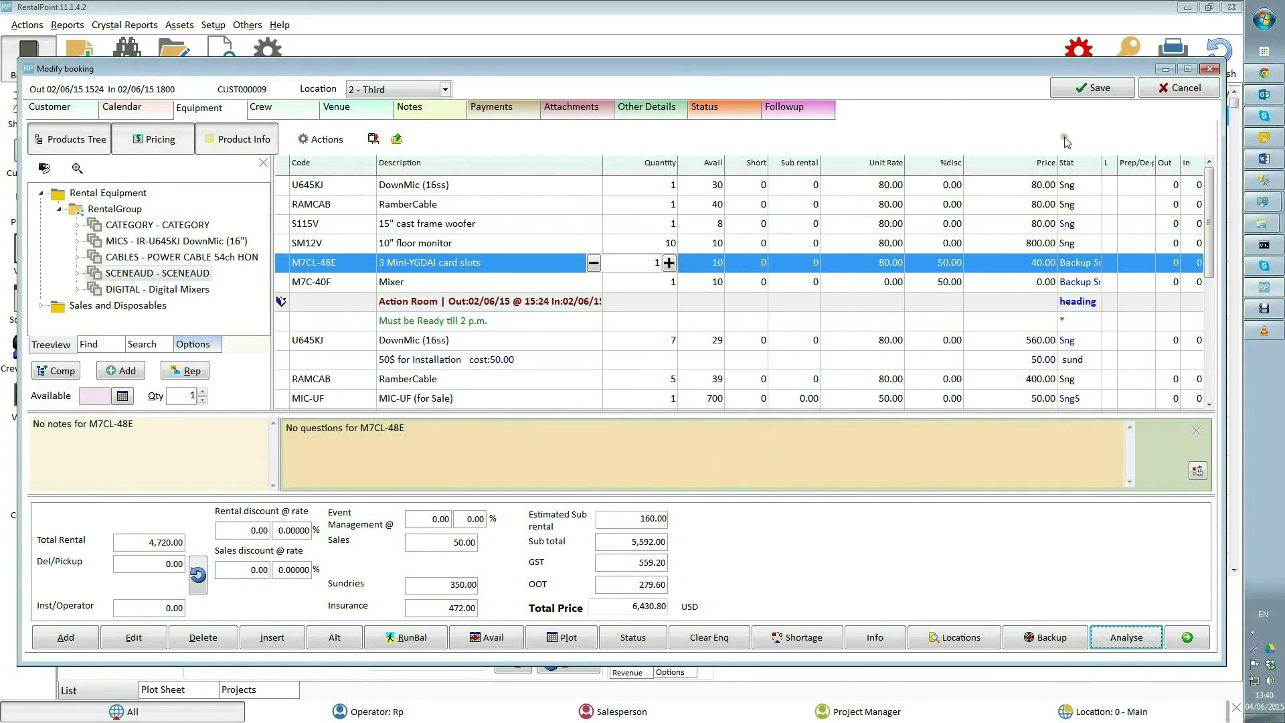
# - Save the booking, keeping it open, with 'Testing' as the price change reason
pyautogui.click(1081, 92)
pyautogui.click(709, 375)
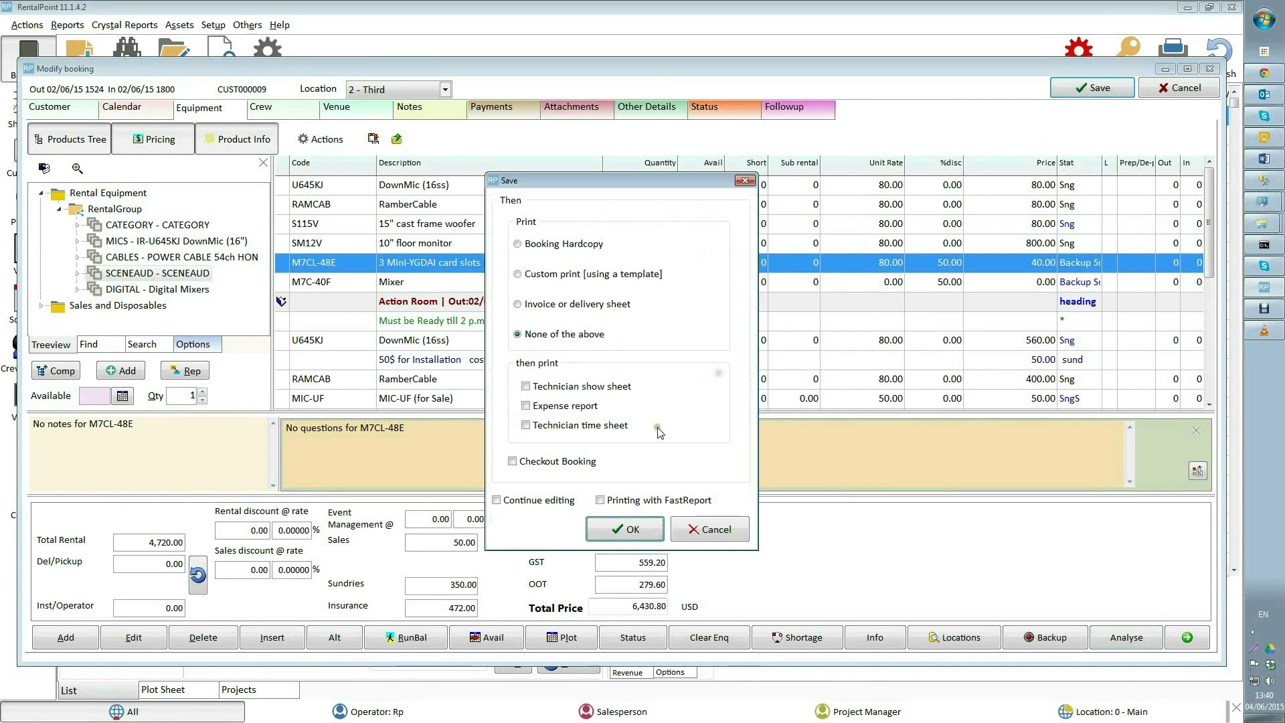
pyautogui.click(496, 501)
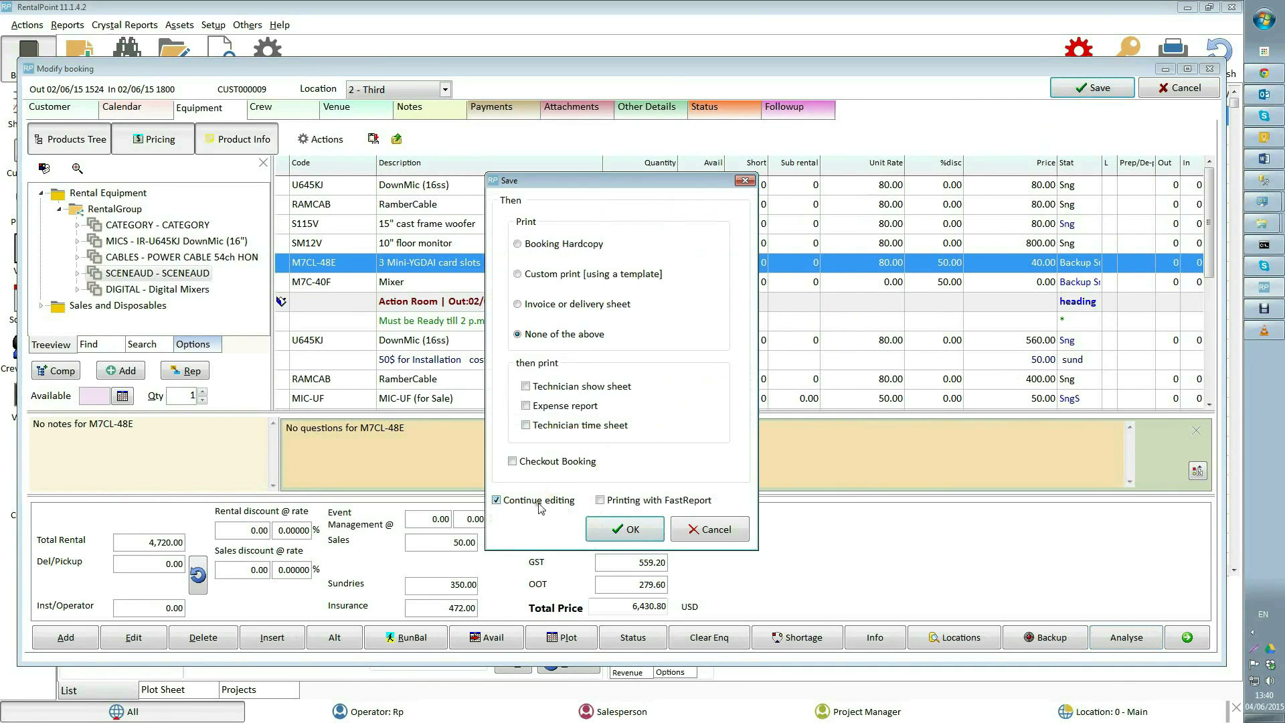
pyautogui.click(624, 529)
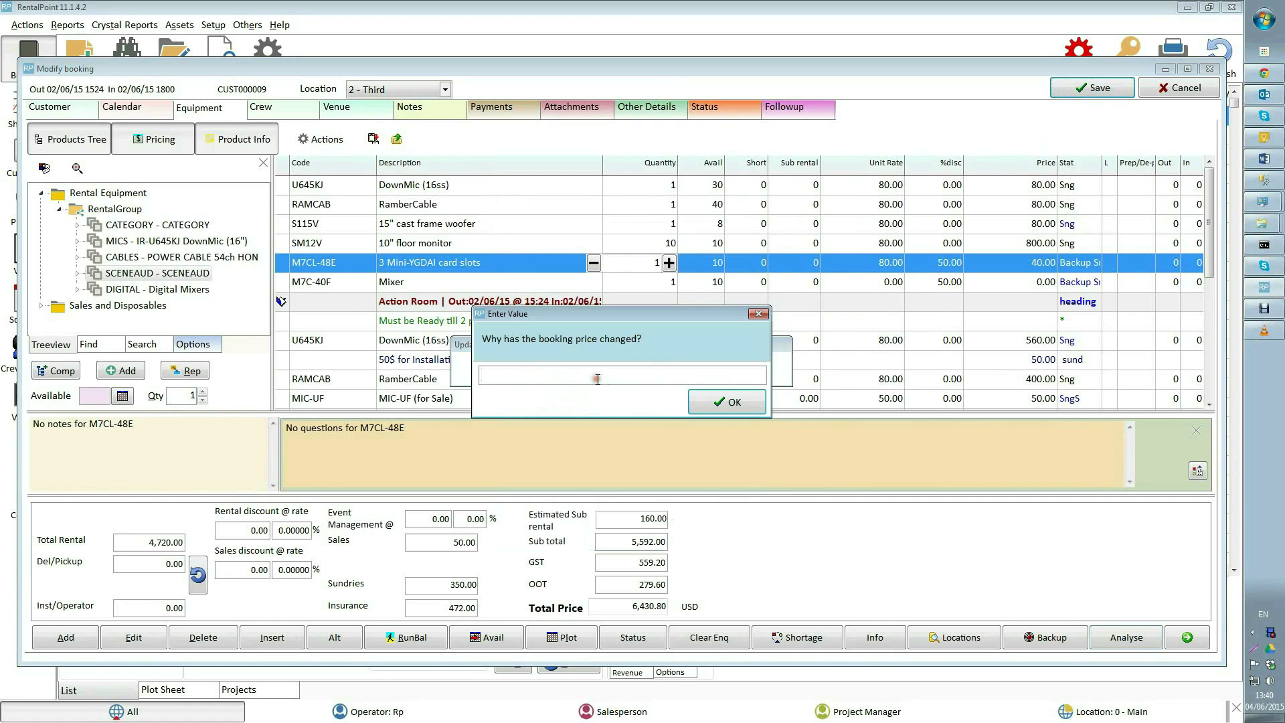
pyautogui.write('Testing')
pyautogui.click(724, 403)
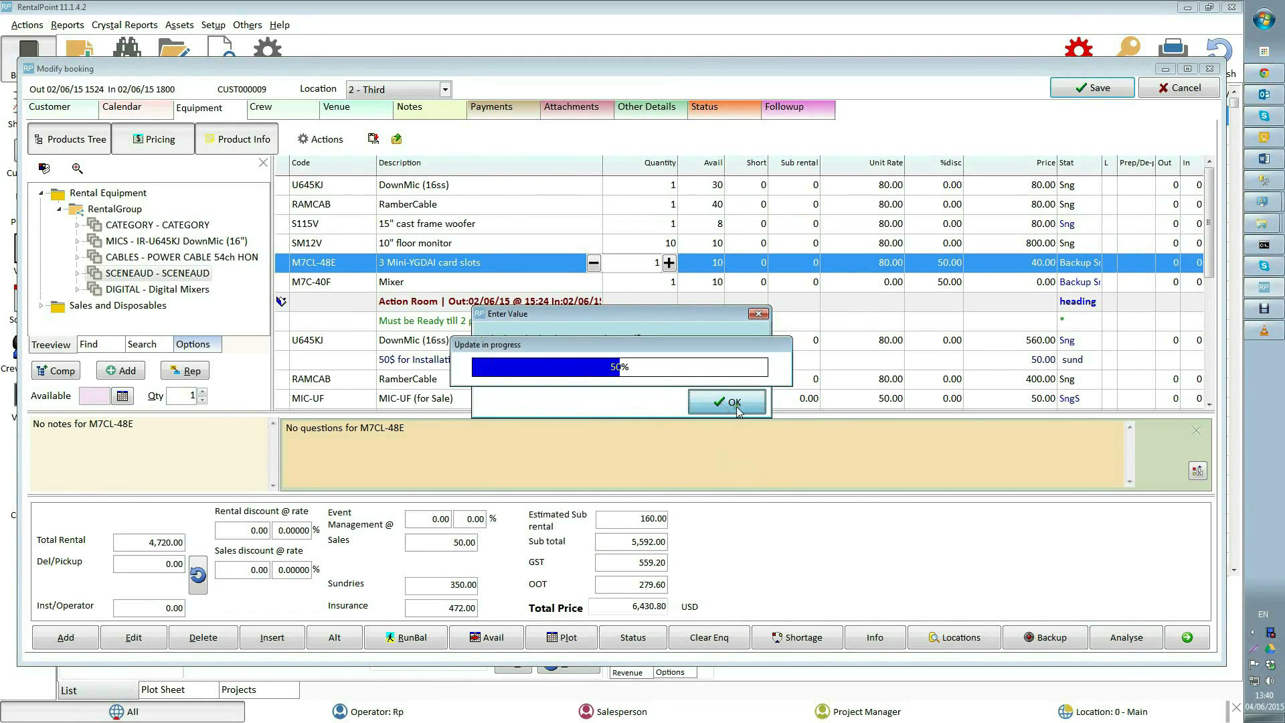
# - Produce the profit analysis pie chart of net profit, taxes and costs, then close the report
pyautogui.click(1130, 639)
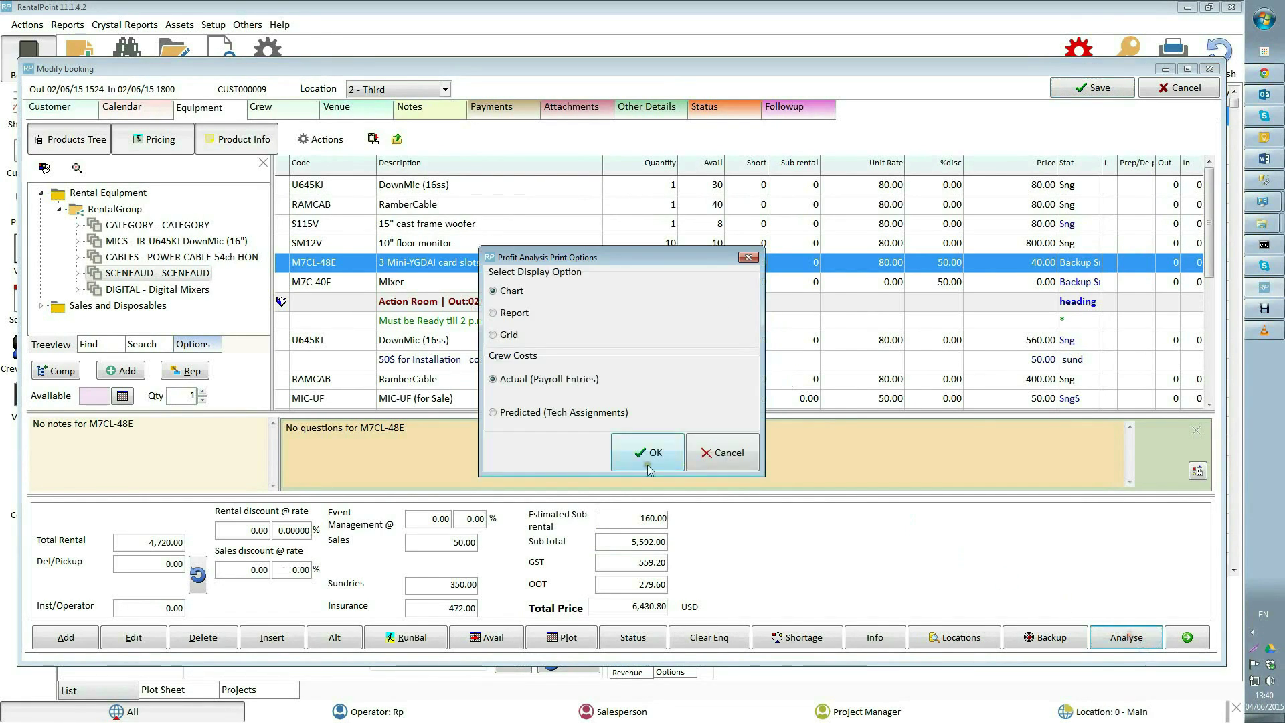
pyautogui.click(650, 452)
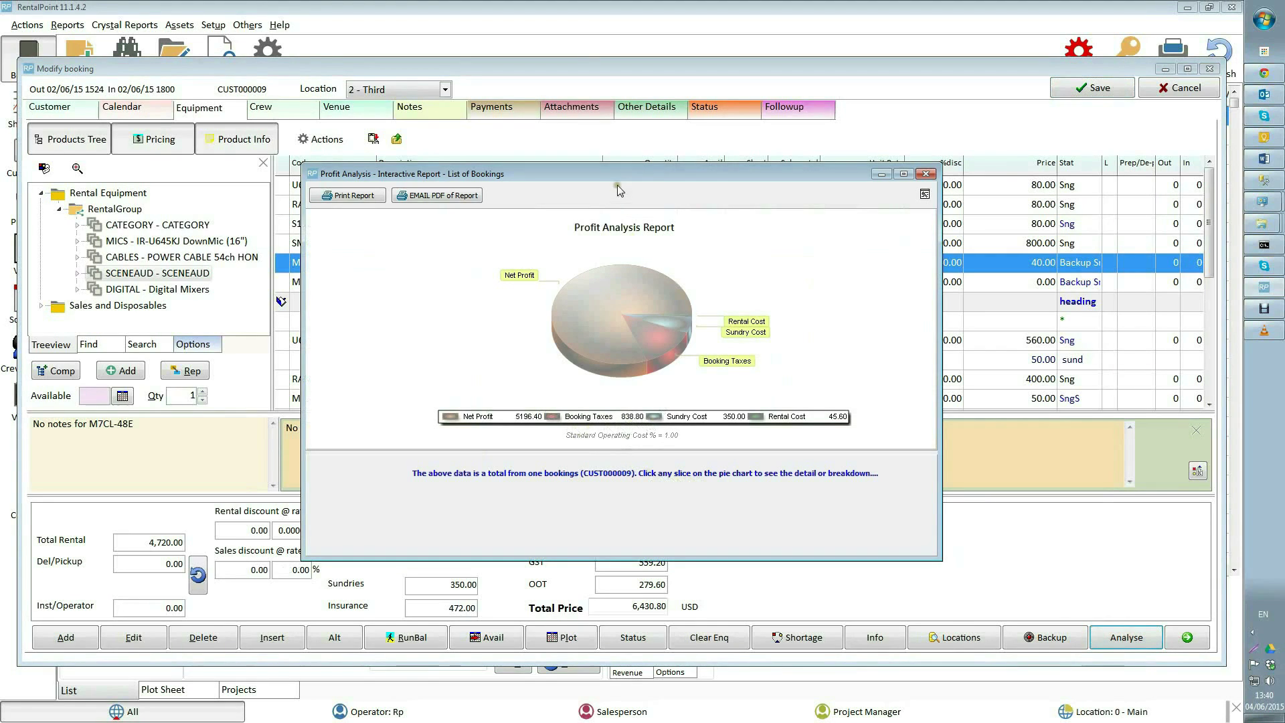
pyautogui.moveTo(617, 173); pyautogui.dragTo(590, 101)
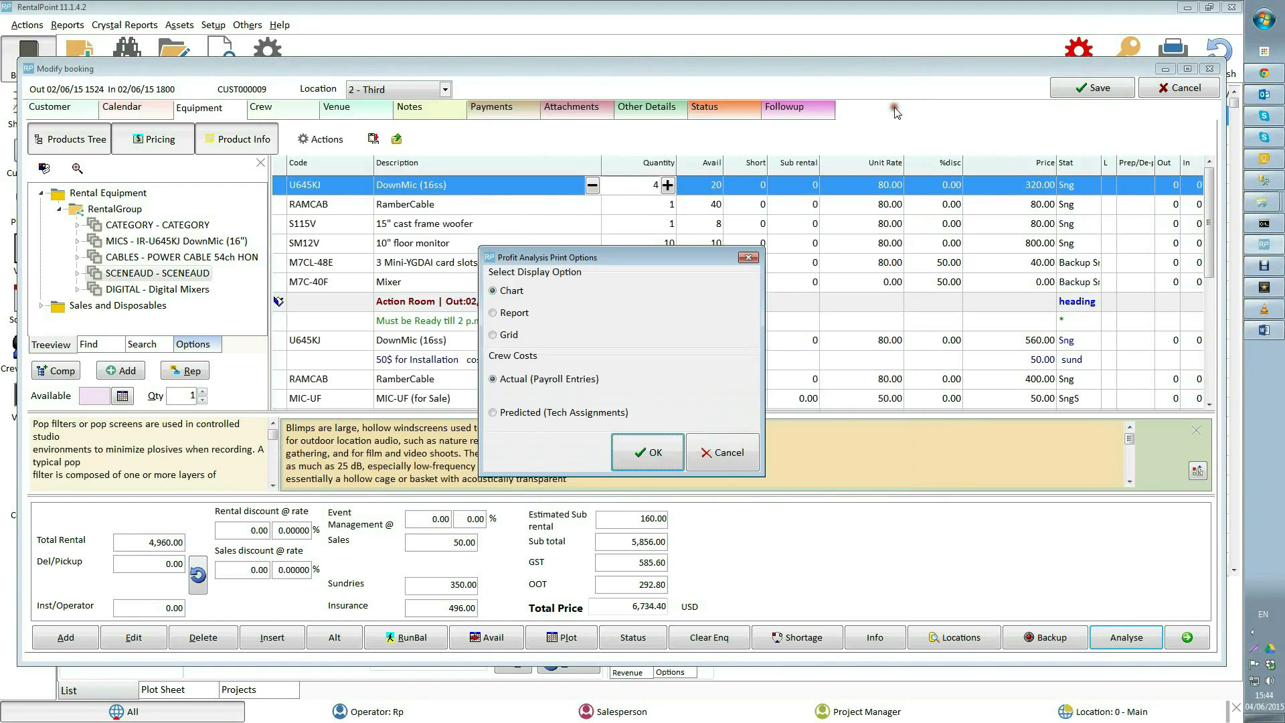
pyautogui.click(898, 102)
# - Close the profit analysis options and set the DownMic (16ss) line quantity back to 3
pyautogui.click(725, 462)
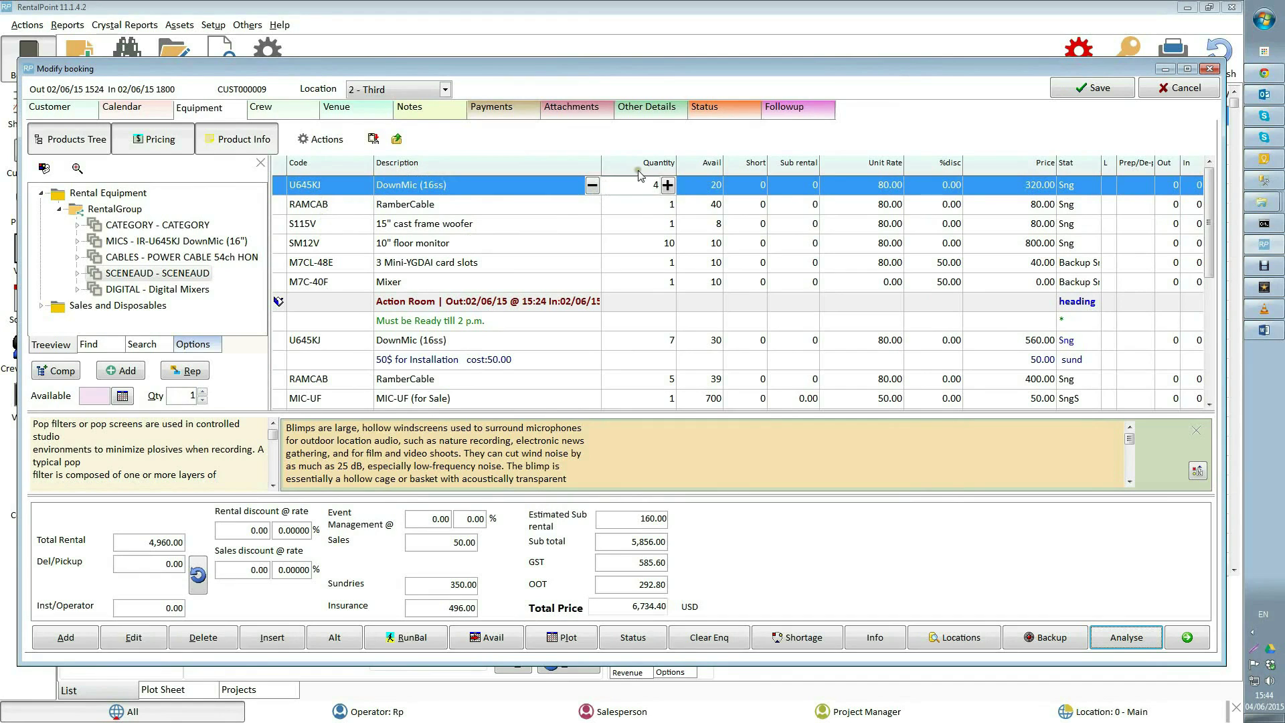
pyautogui.click(668, 185)
pyautogui.doubleClick(592, 187)
# - Raise the S115V 15" cast frame woofer to 9, accepting the 1-short sub-rent warning
pyautogui.click(705, 224)
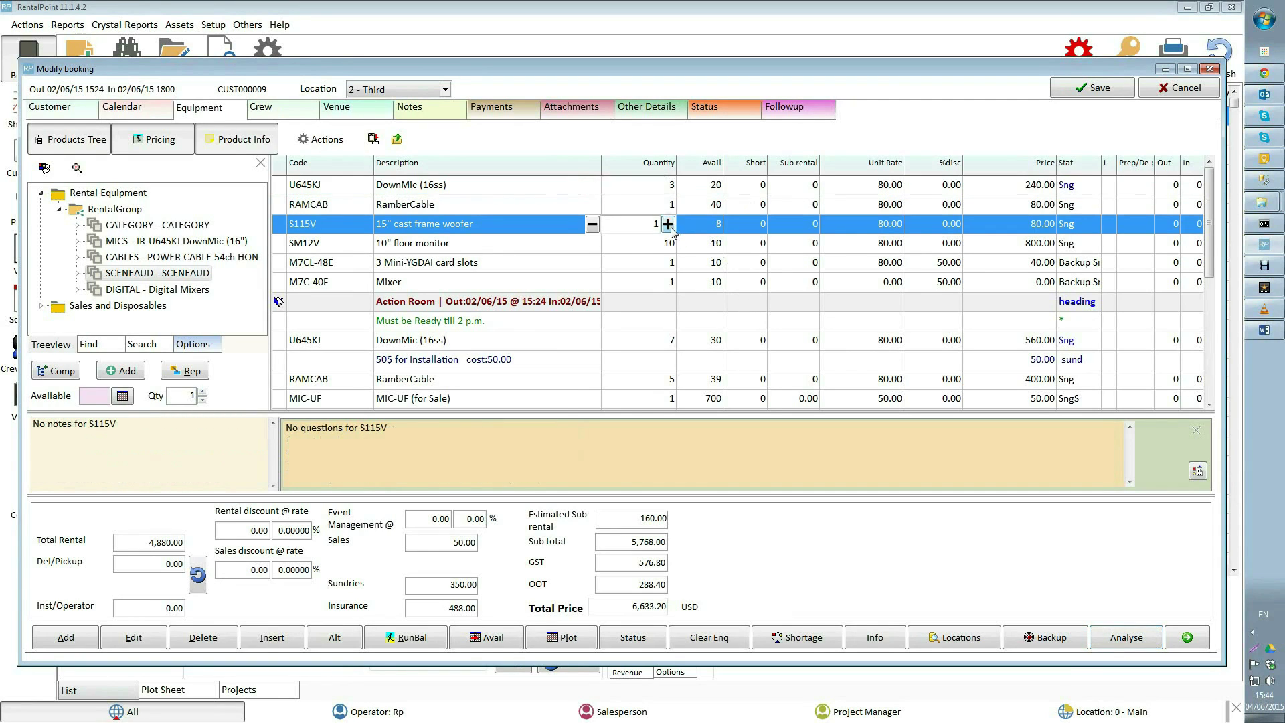
pyautogui.click(667, 224)
pyautogui.click(636, 415)
pyautogui.click(667, 224)
pyautogui.click(667, 224)
pyautogui.click(667, 224)
pyautogui.click(667, 224)
pyautogui.click(667, 224)
pyautogui.click(736, 438)
pyautogui.click(736, 251)
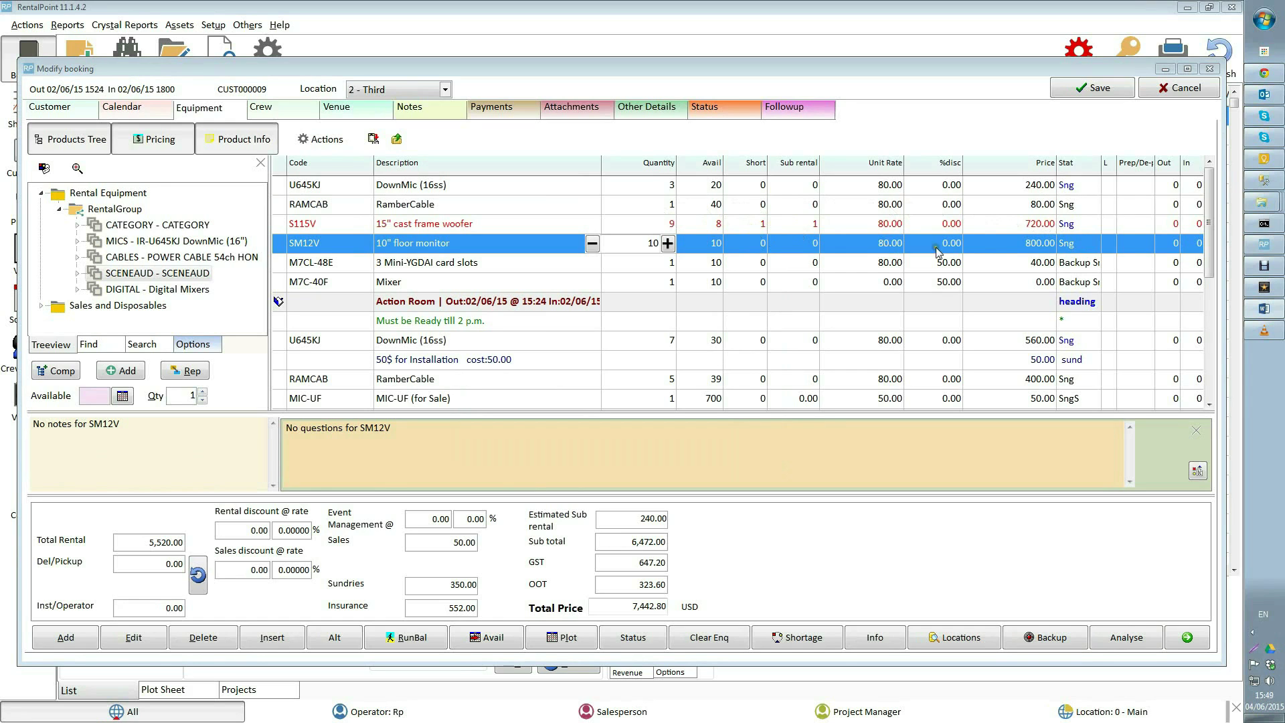
# - Enter a 20% rental discount rate, giving a 1,048.00 discount and total 6,117.08 USD
pyautogui.click(935, 268)
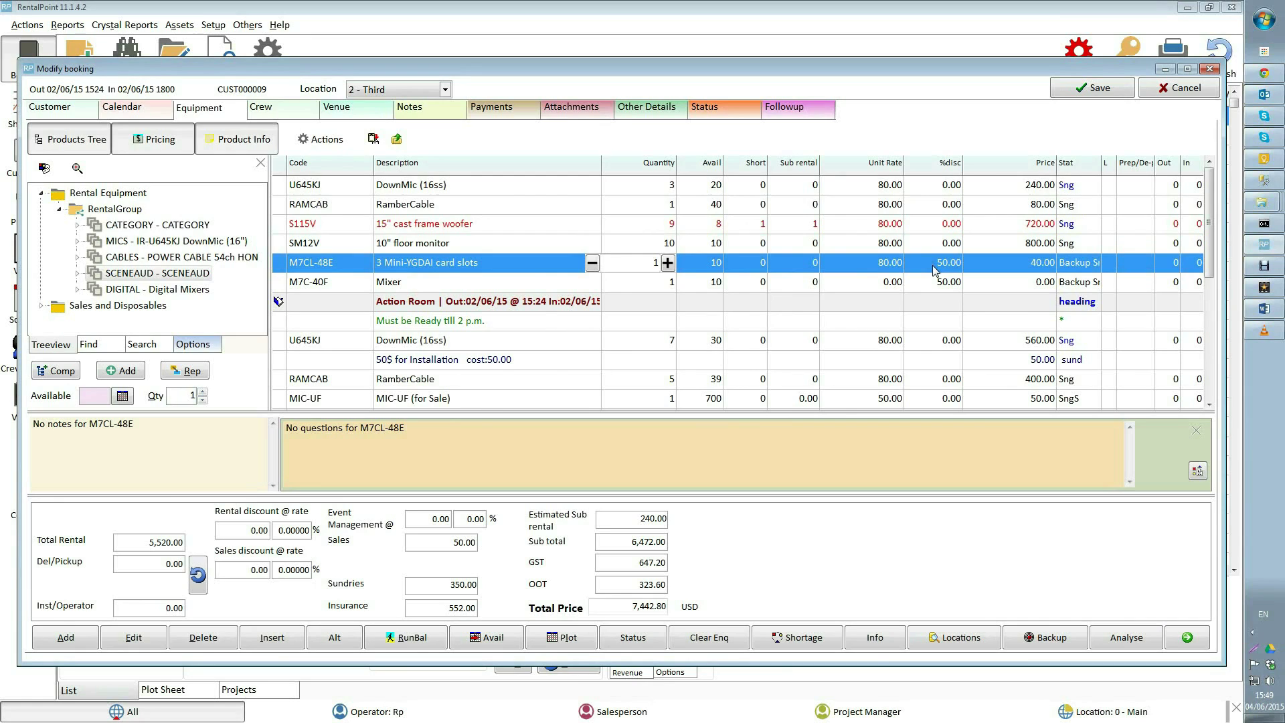
pyautogui.click(240, 530)
pyautogui.click(275, 530)
pyautogui.write('2')
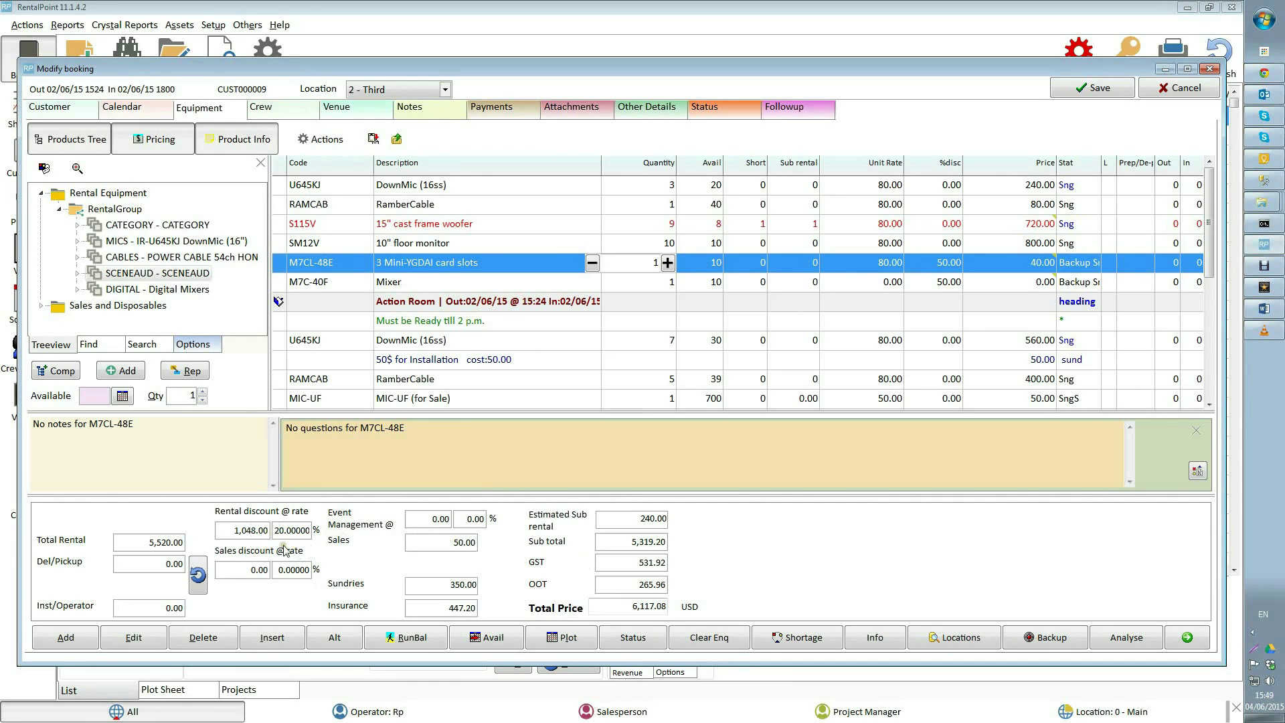
pyautogui.moveTo(232, 531)
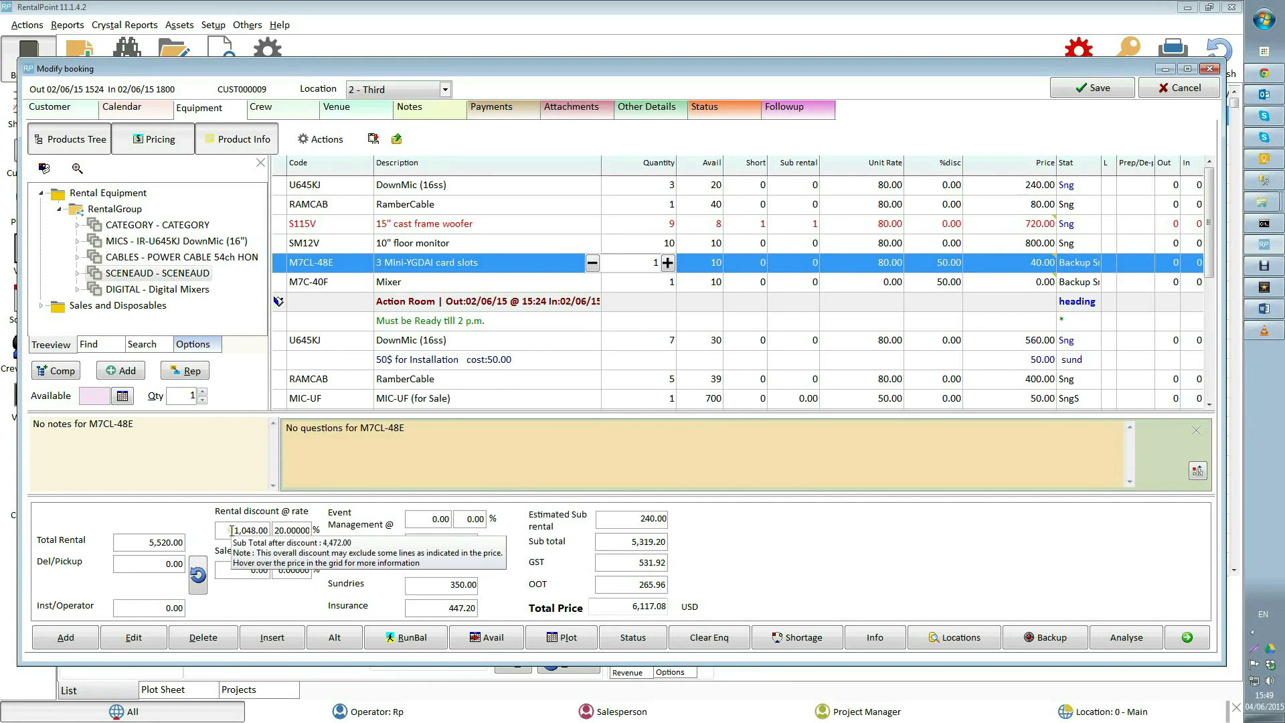
pyautogui.click(234, 531)
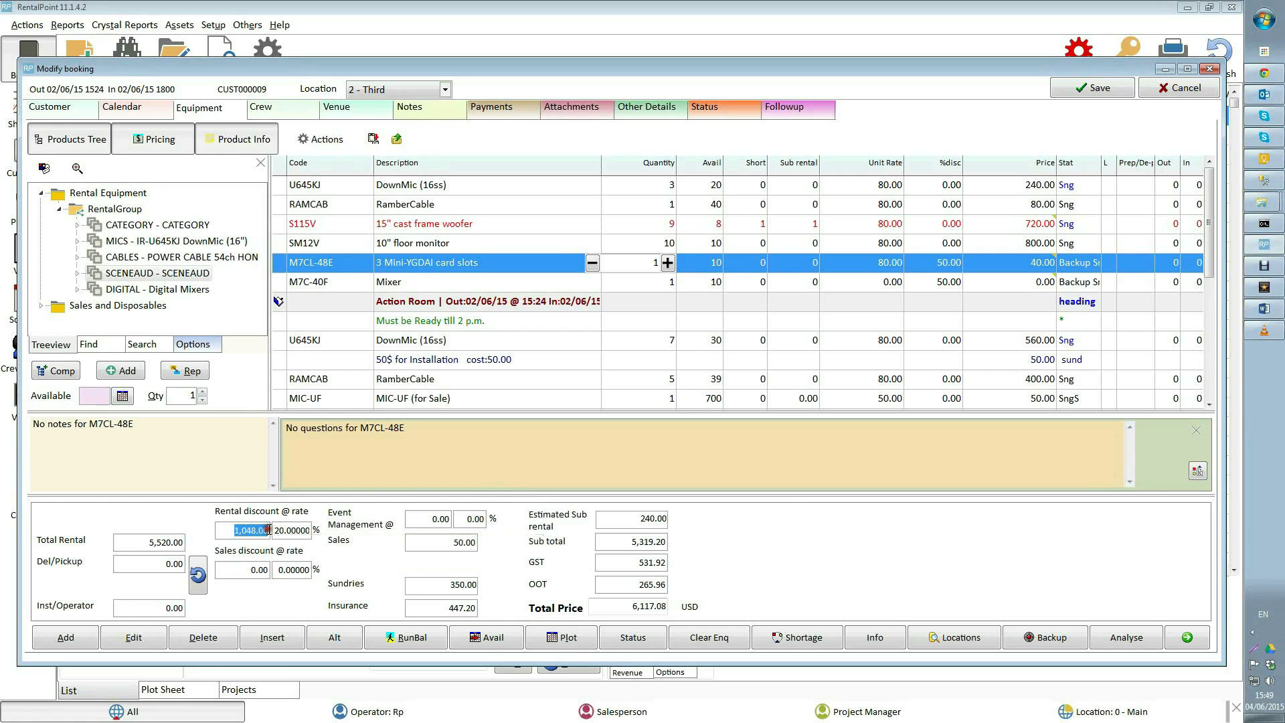
pyautogui.doubleClick(230, 531)
pyautogui.click(289, 530)
pyautogui.moveTo(1054, 261)
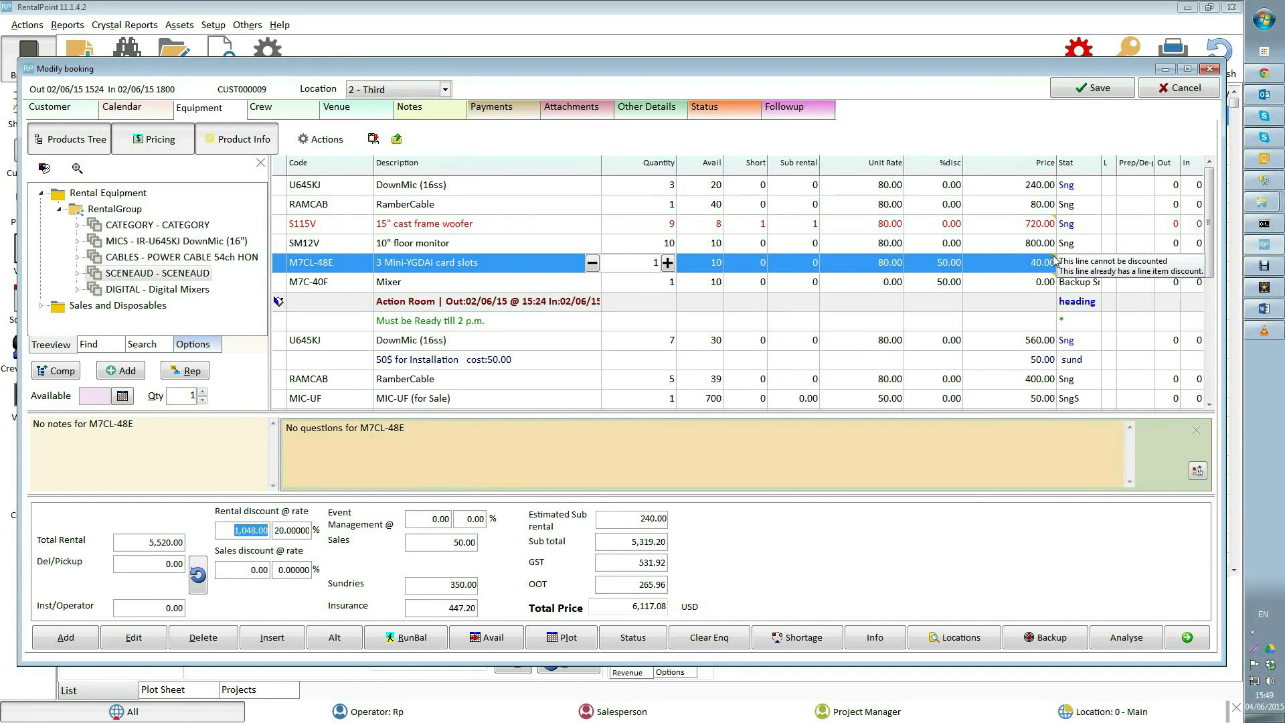
pyautogui.click(1034, 248)
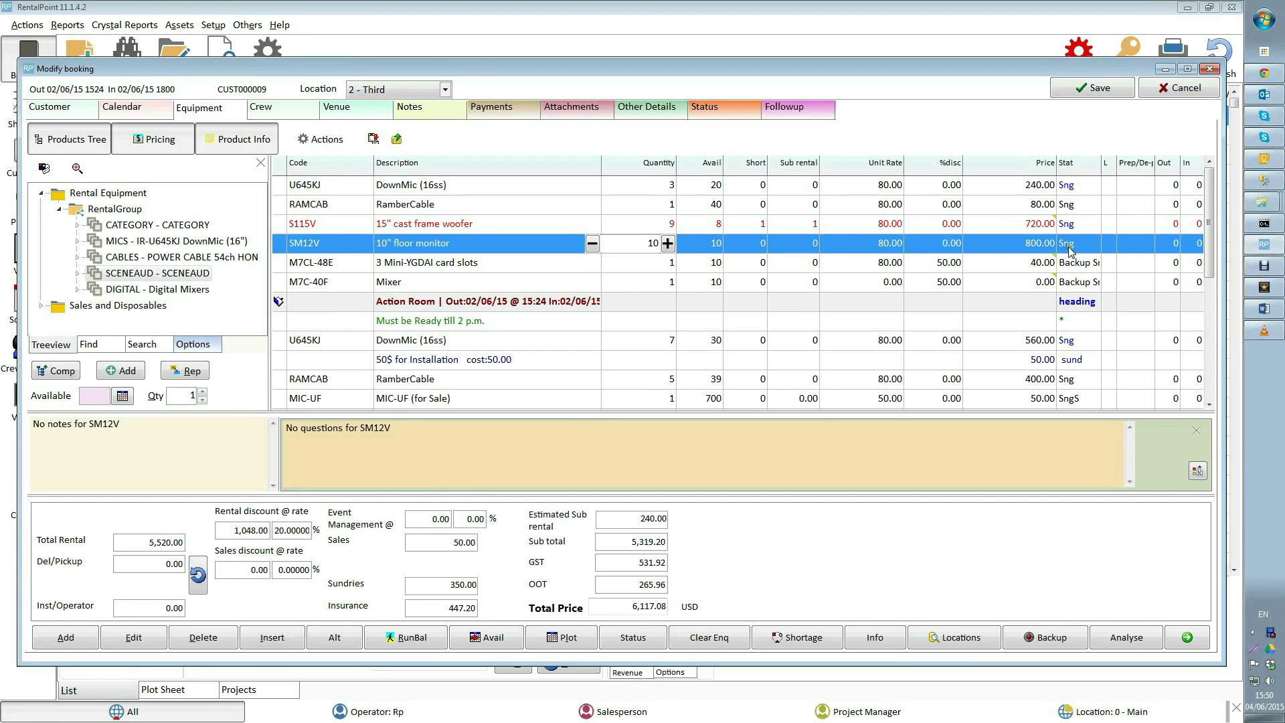
# - With MIC-UF (for Sale) selected, add a new blank line after scrolling to the end of the equipment grid
pyautogui.click(1068, 401)
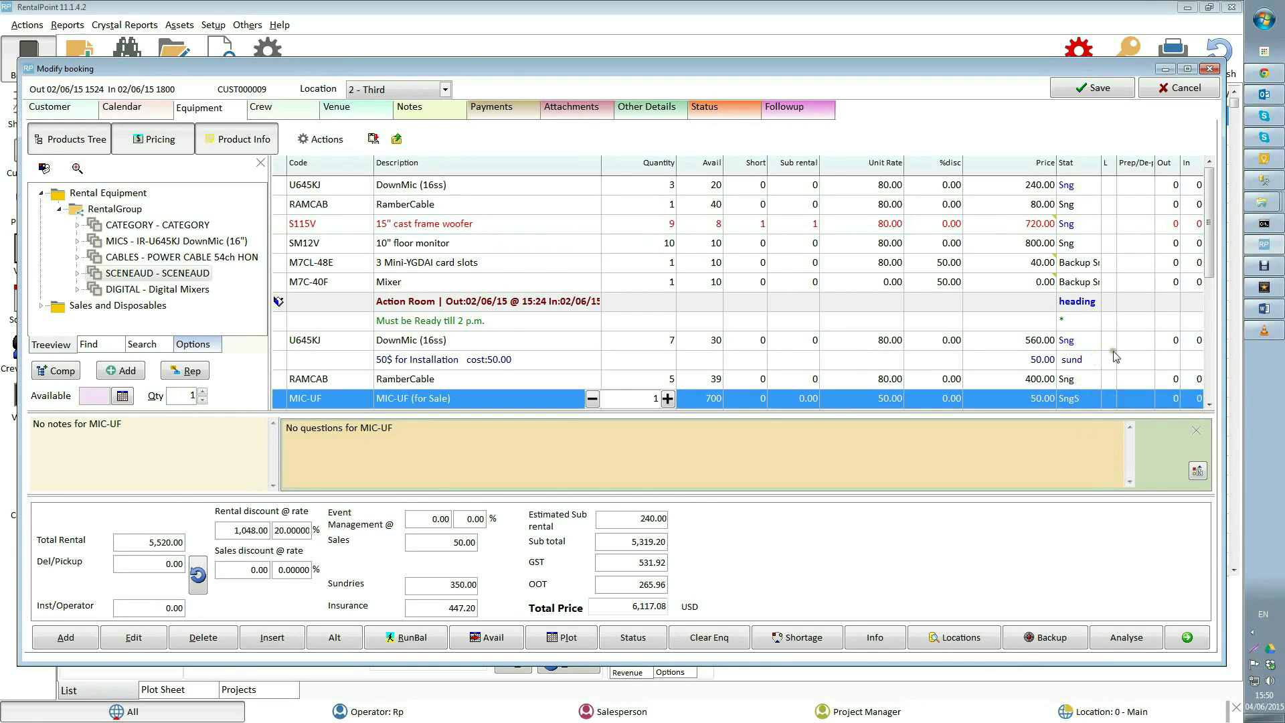
pyautogui.scroll(-1, 1213, 258)
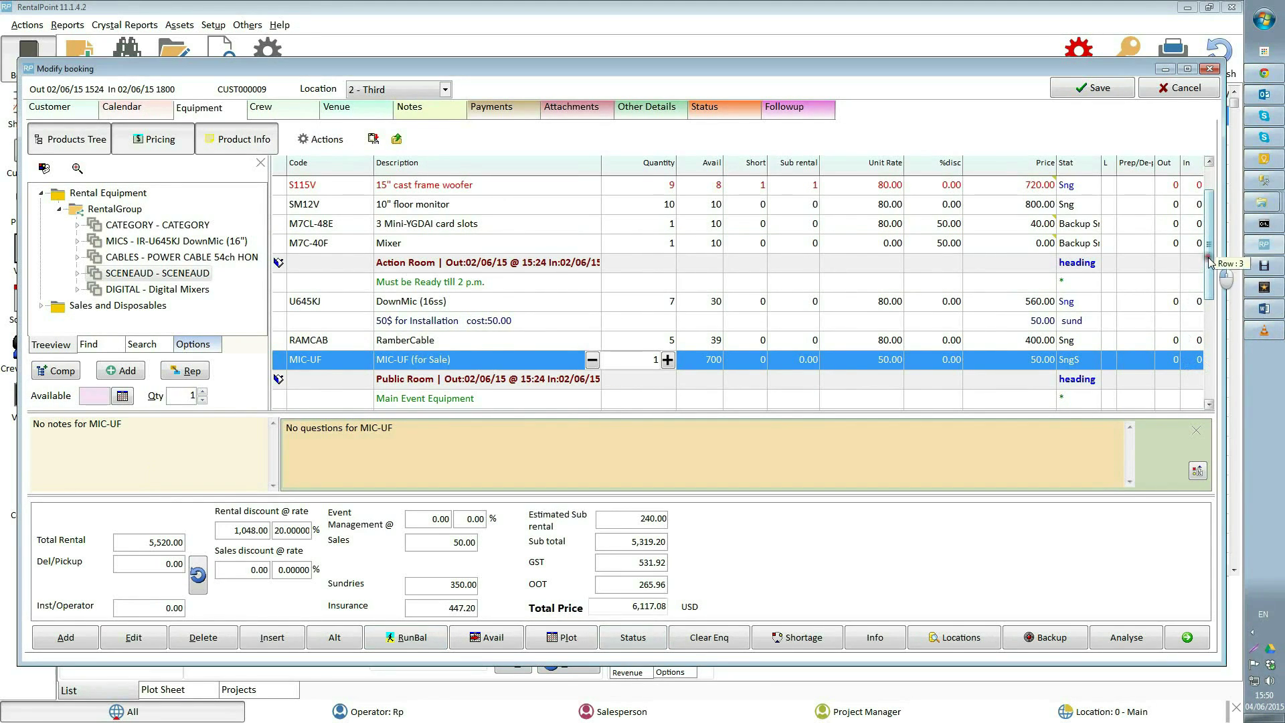
pyautogui.moveTo(1211, 263); pyautogui.dragTo(1217, 359)
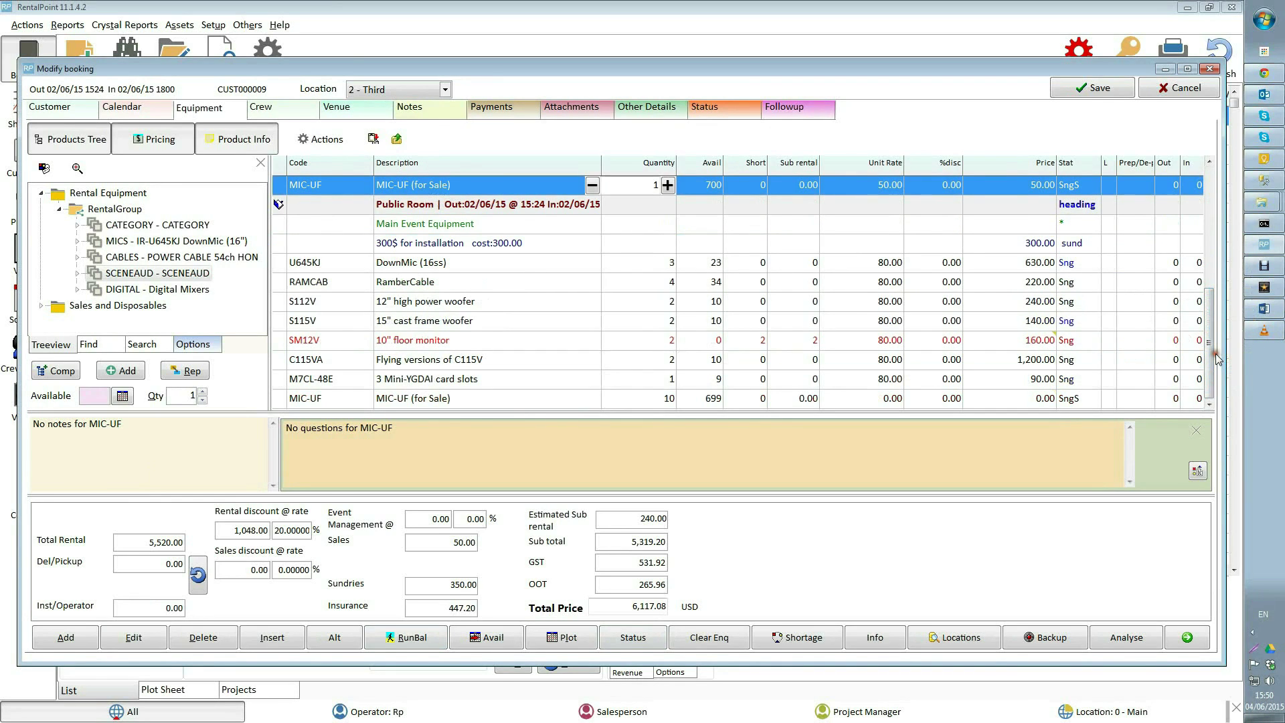
pyautogui.moveTo(1216, 359); pyautogui.dragTo(1211, 241)
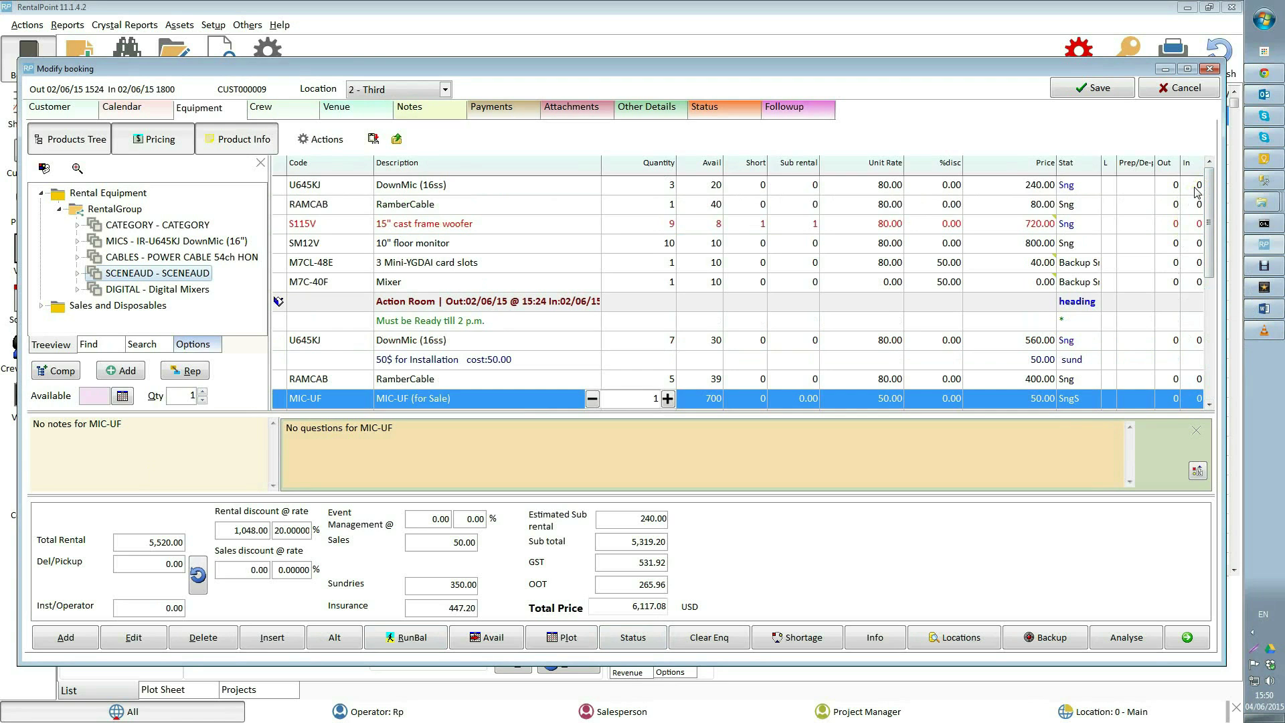
pyautogui.click(66, 639)
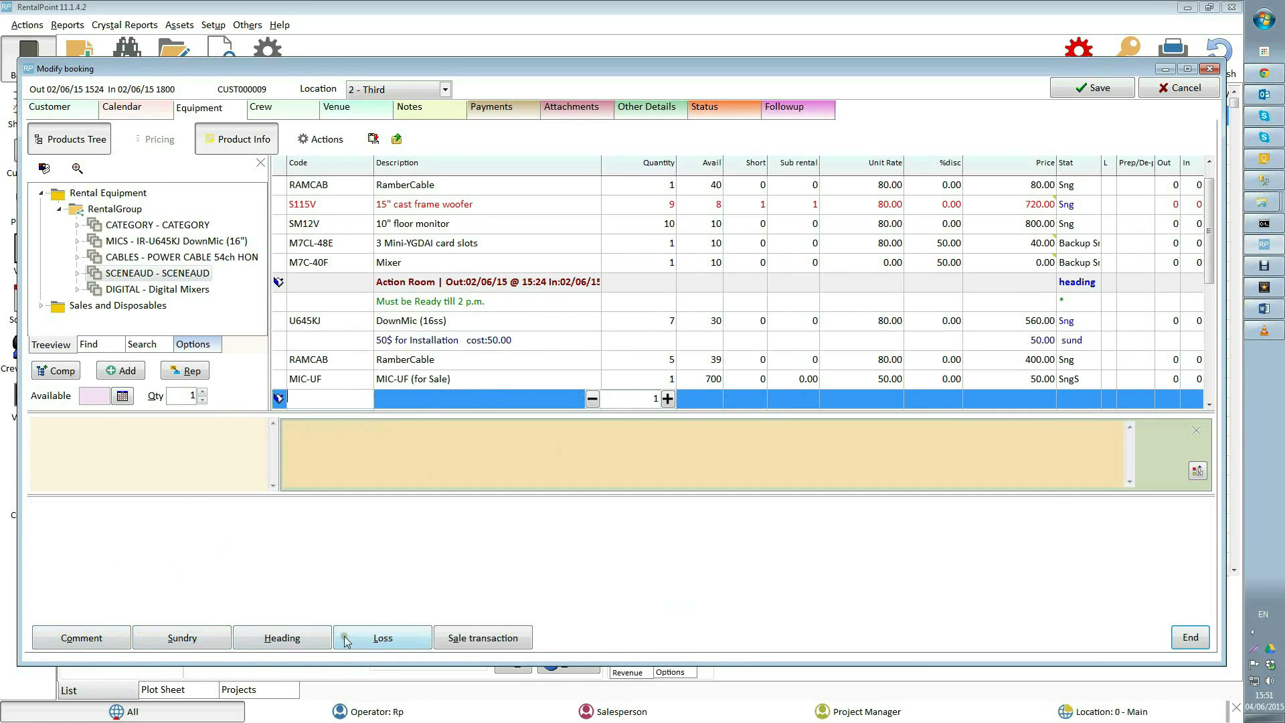
# - Discard the blank line, keeping MIC-UF (for Sale) at quantity 1, 50.00, as the last item
pyautogui.click(1179, 644)
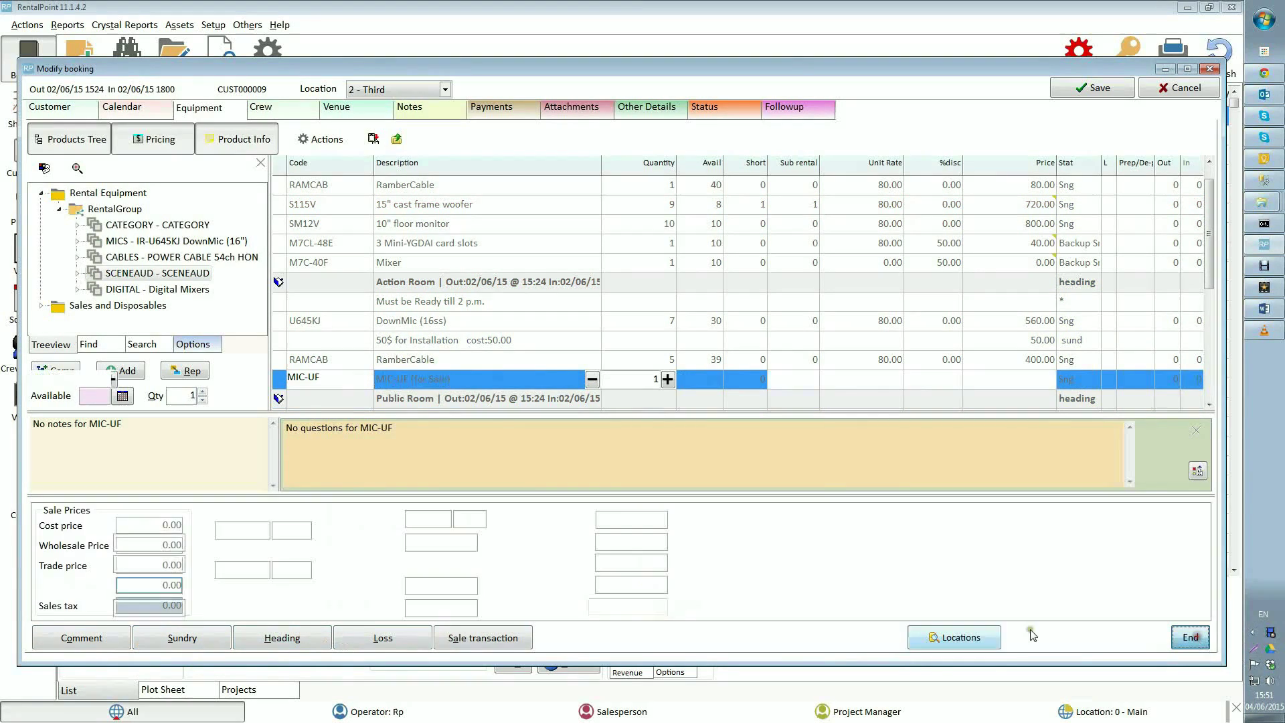
pyautogui.click(216, 639)
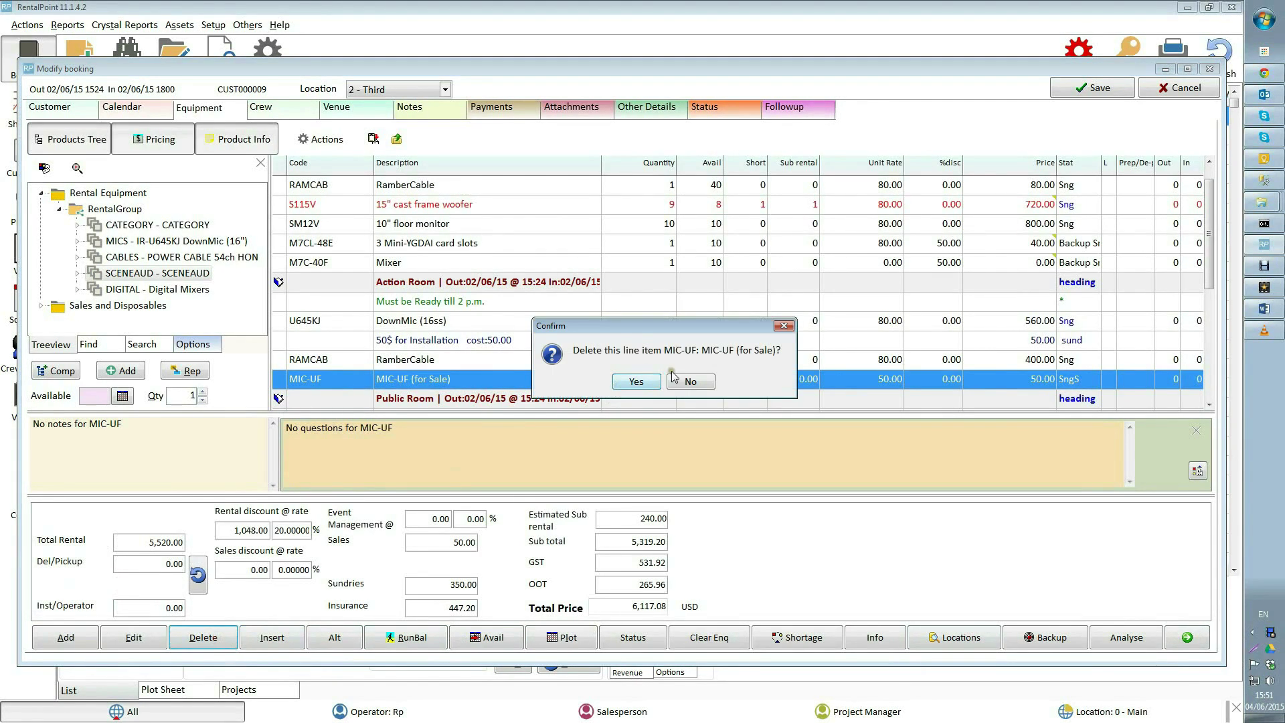
pyautogui.click(690, 382)
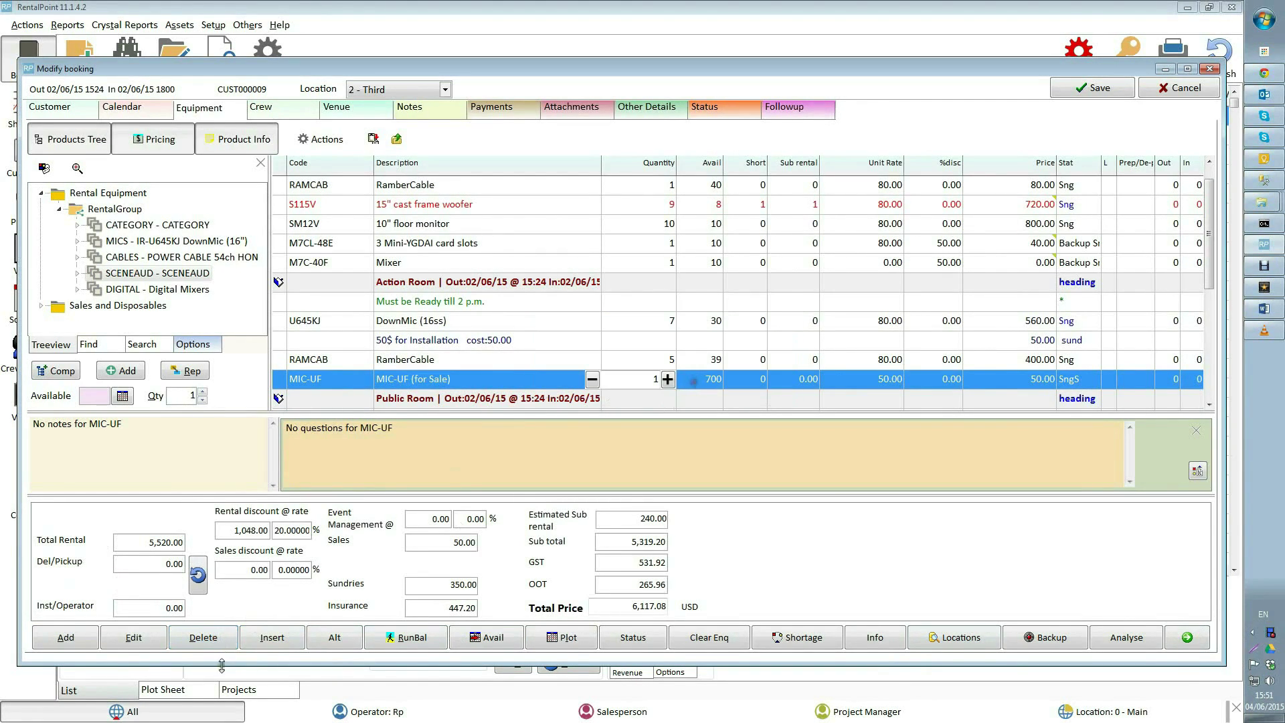
pyautogui.click(272, 637)
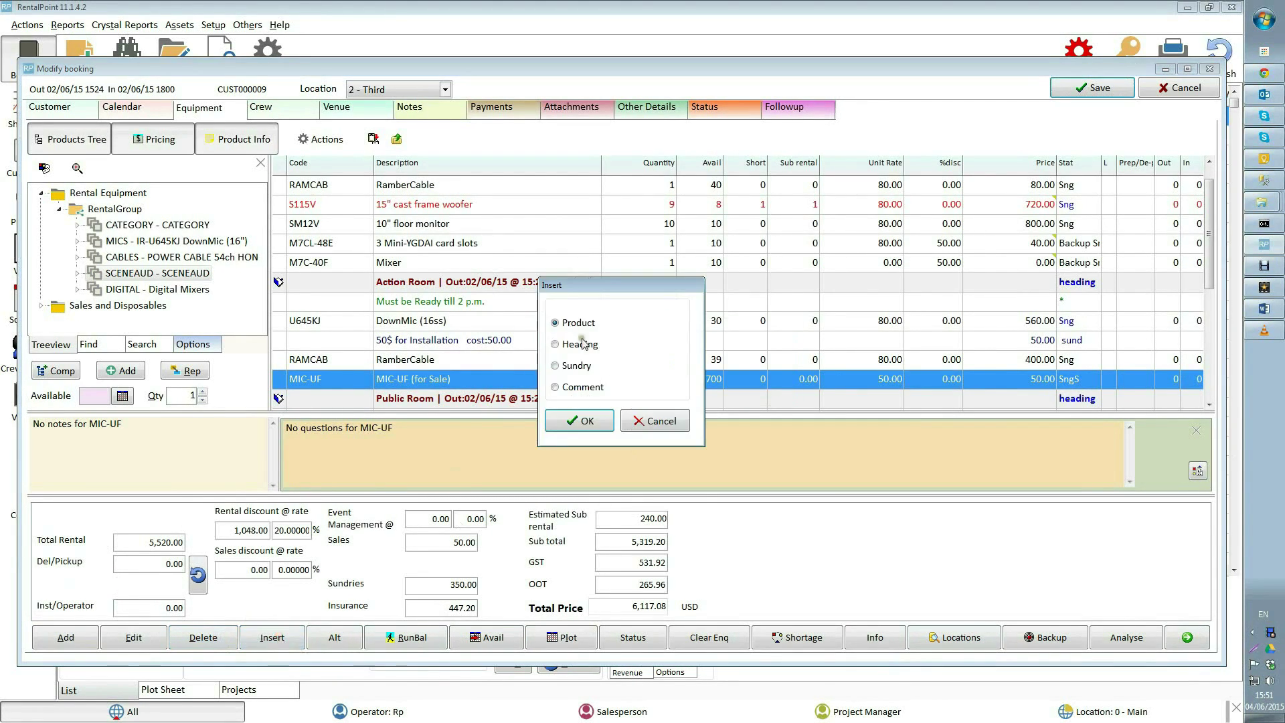
pyautogui.click(593, 429)
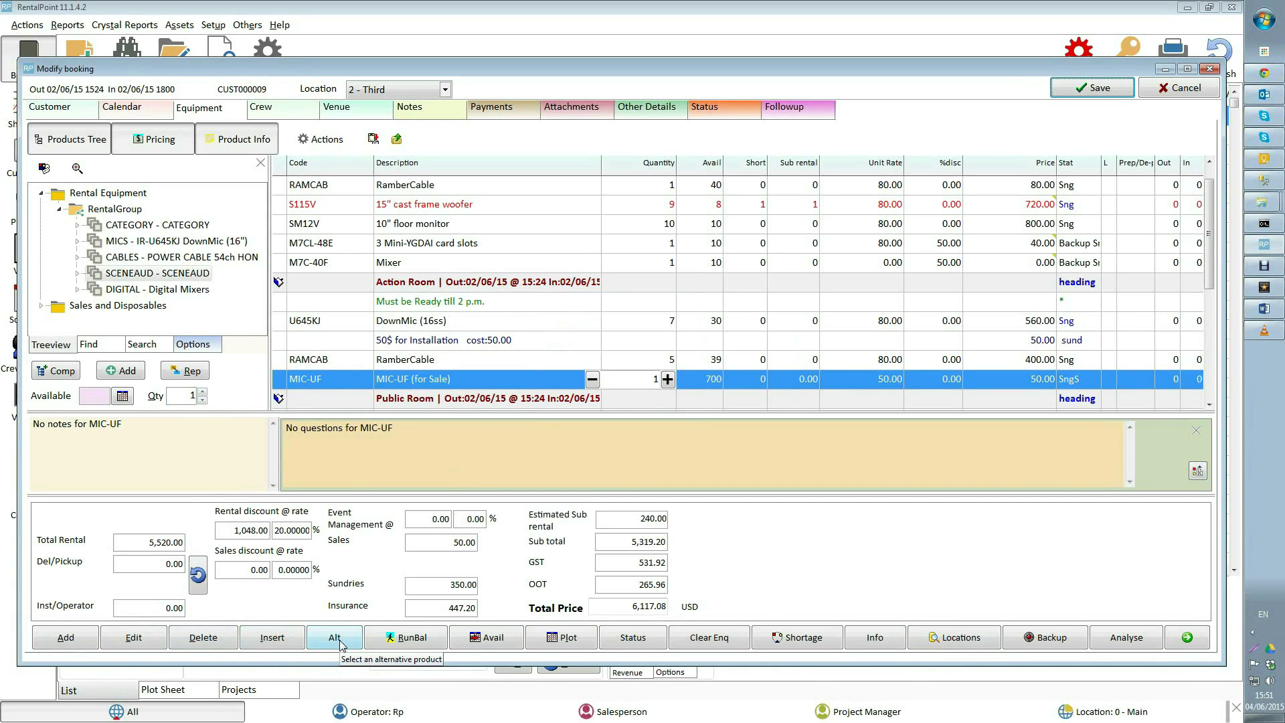
# - Add S112V 12" high power woofer as RamberCable's alternative, bringing the total to 6,198.04 USD
pyautogui.click(482, 206)
pyautogui.press('Up')
pyautogui.press('Up')
pyautogui.click(482, 208)
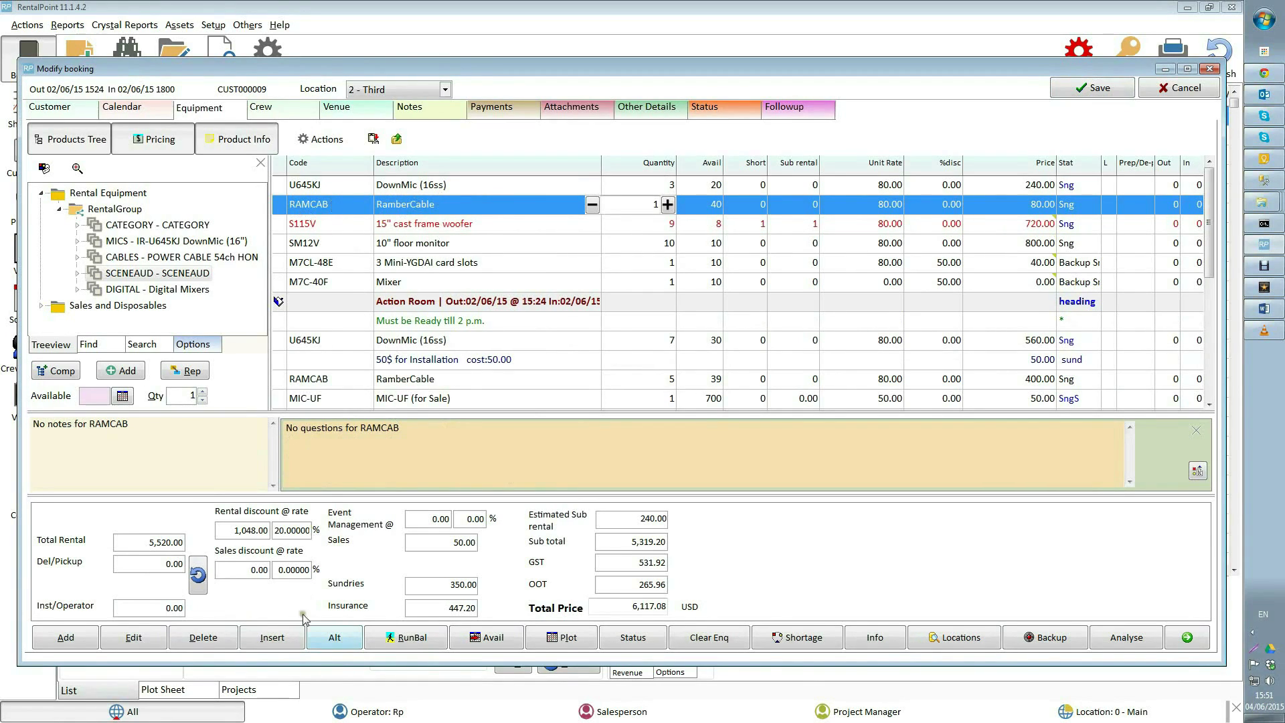
pyautogui.click(347, 643)
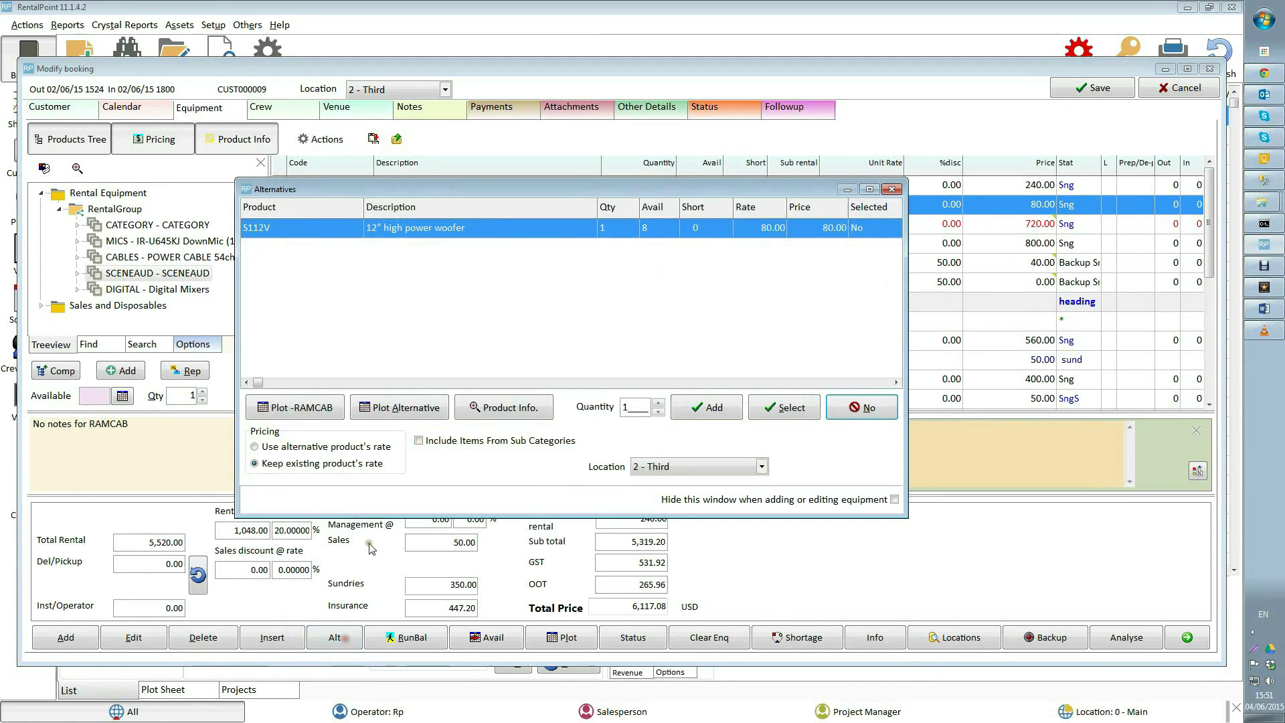
pyautogui.moveTo(328, 194); pyautogui.dragTo(370, 191)
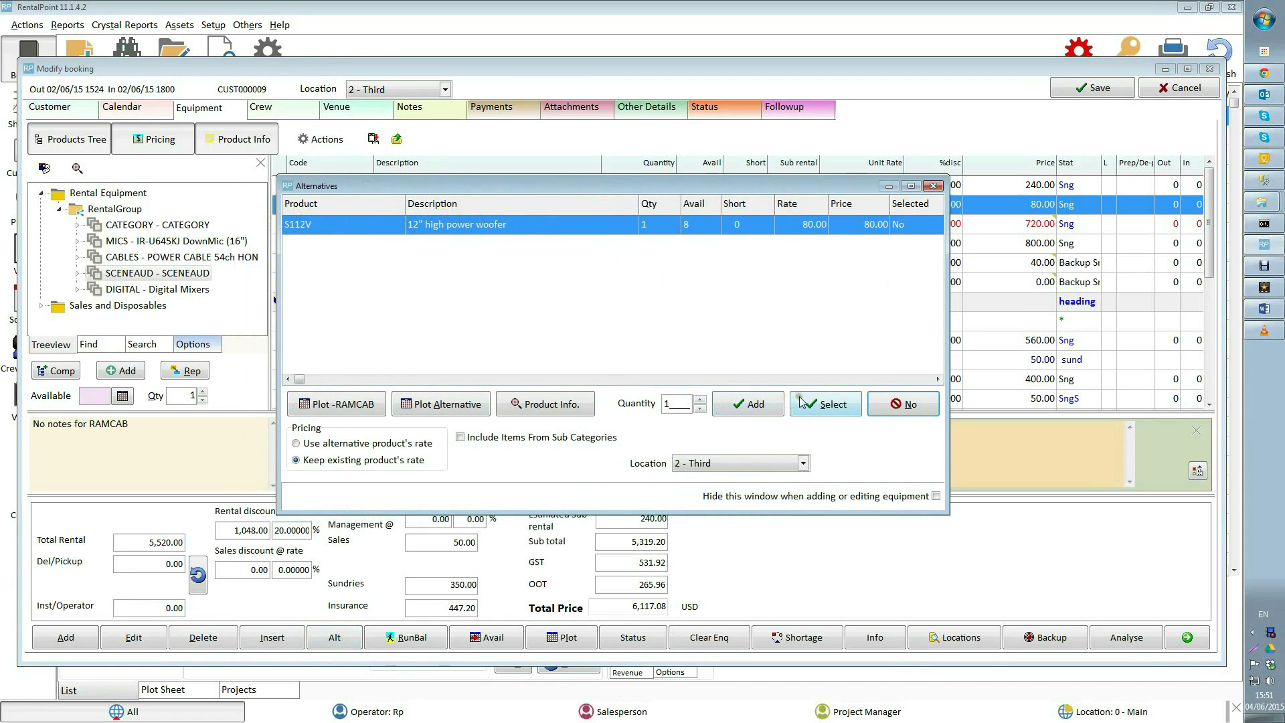
pyautogui.click(760, 408)
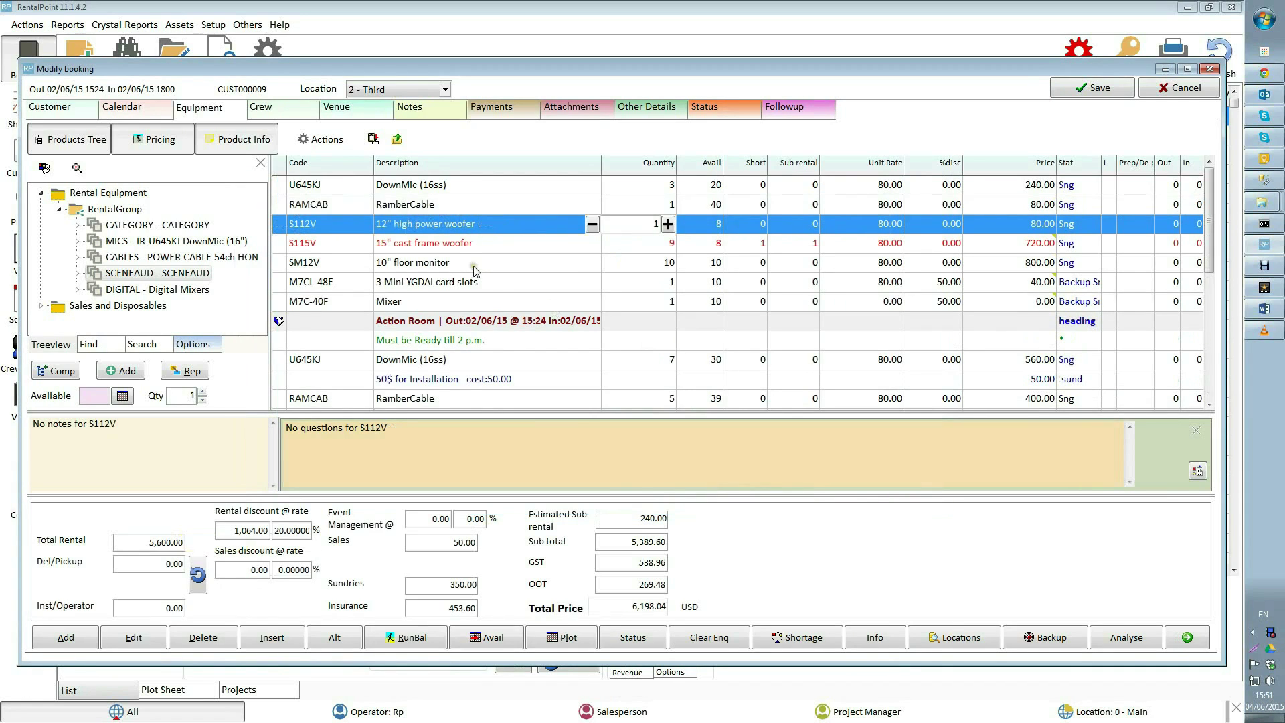